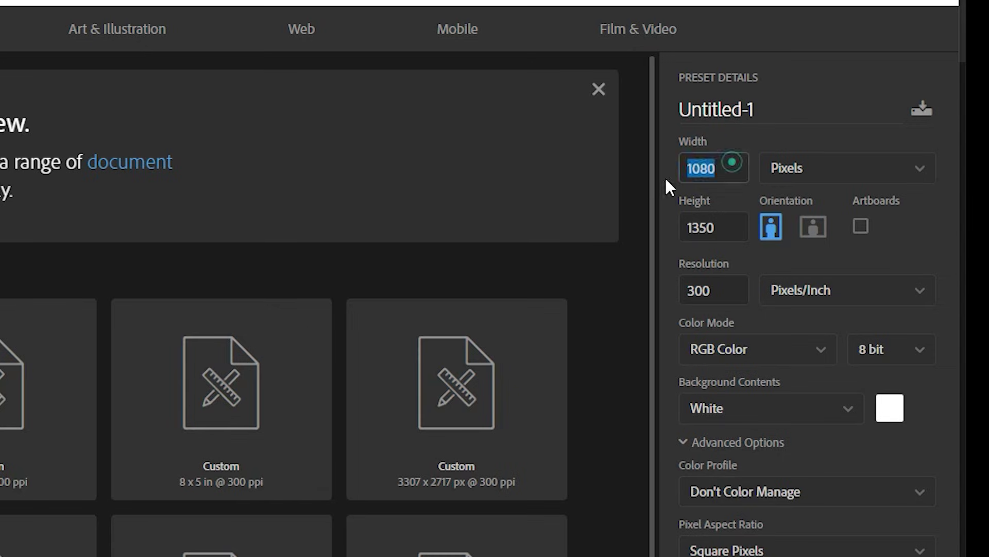
- Create a 1080 x 1350 pixel portrait document at 300 pixels/inch in RGB with a white background
click(737, 227)
click(913, 515)
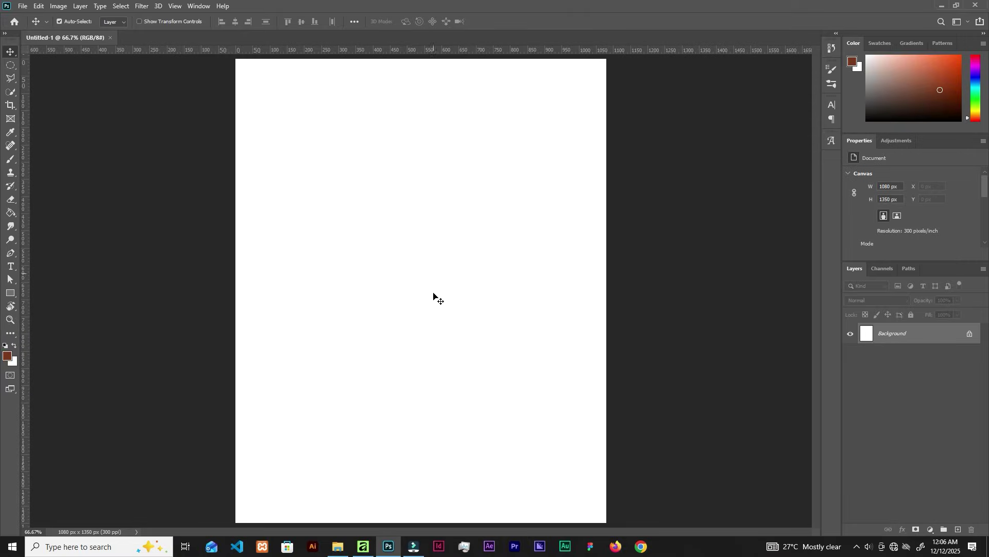
- Place the image of the cloudy staircase and arch on the canvas and scale it to cover the whole page
click(344, 546)
drag(144, 122, 524, 289)
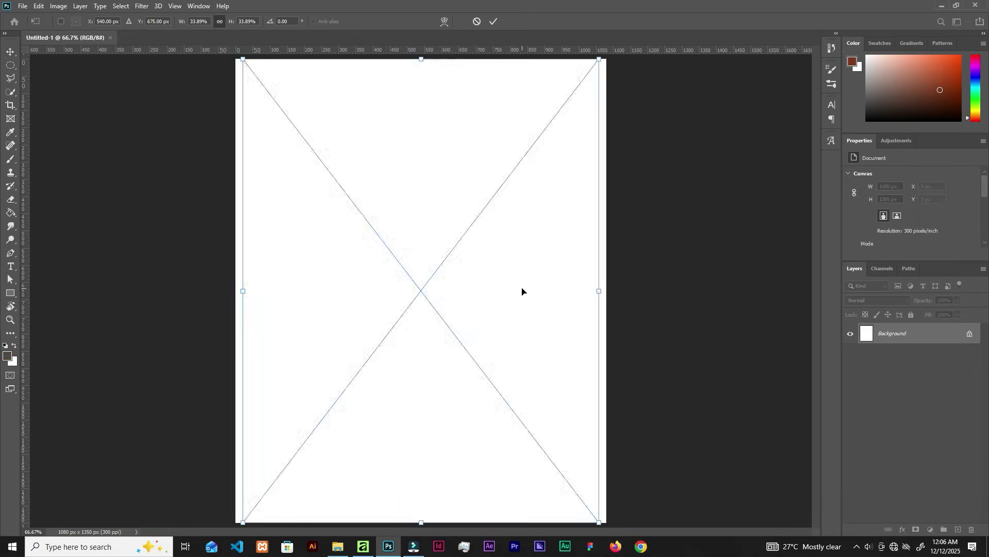
scroll(434, 435, down, 3)
drag(421, 422, 421, 450)
key(Return)
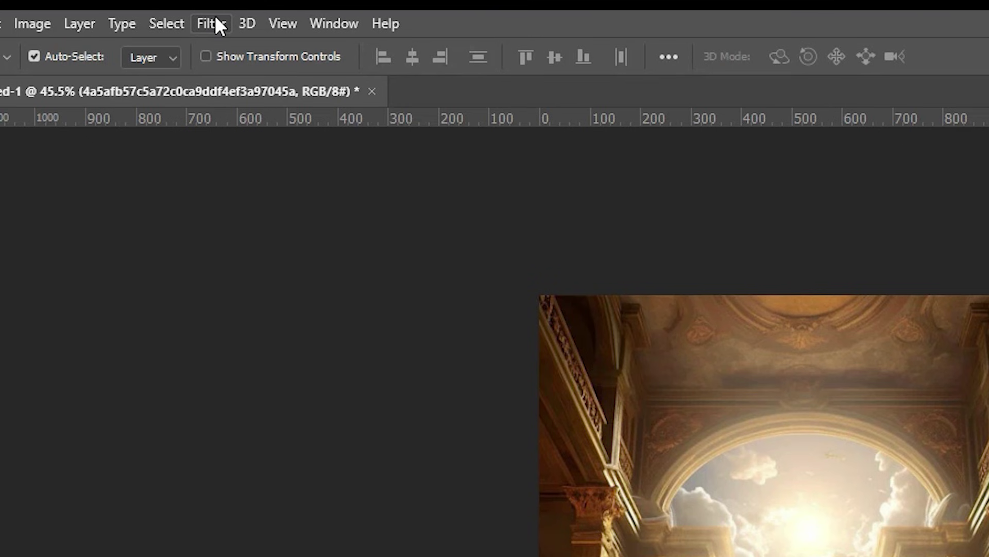
- Apply a Gaussian Blur with a 6.0 pixel radius to the staircase image
click(216, 20)
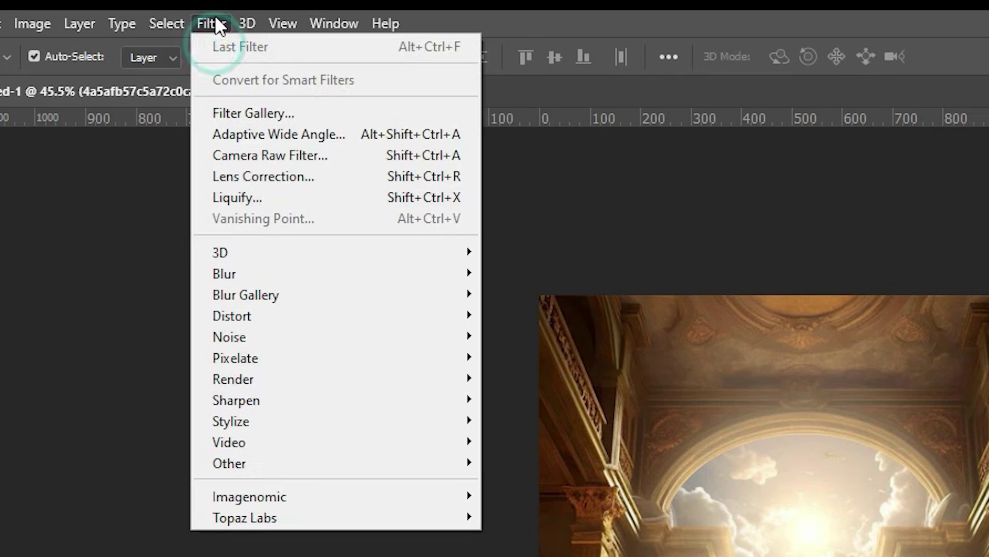
mouse_move(232, 273)
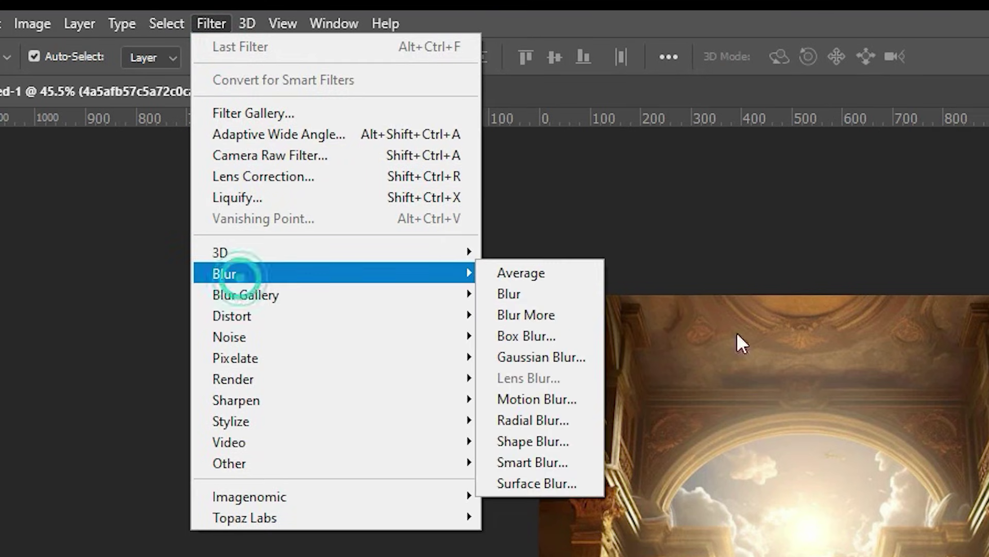
click(554, 357)
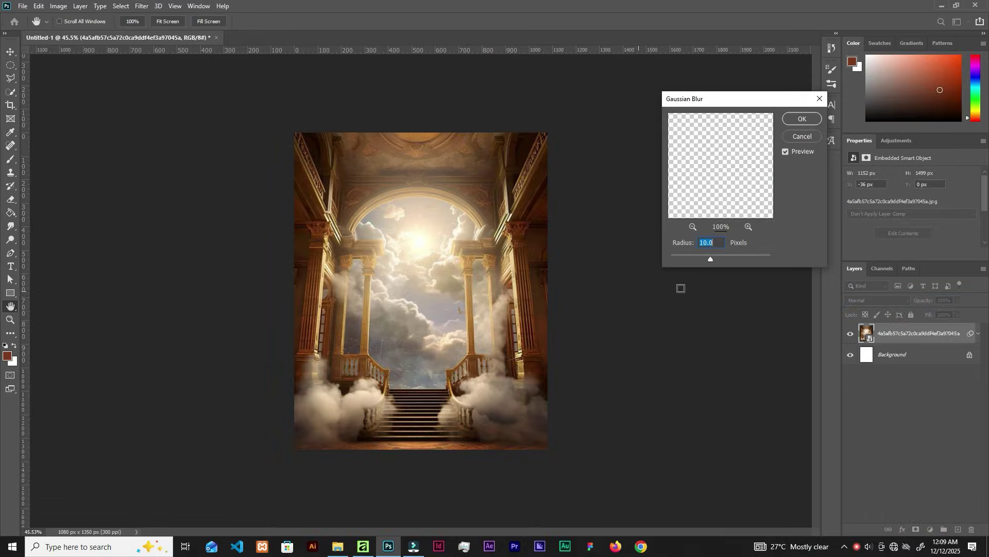
drag(711, 258, 703, 259)
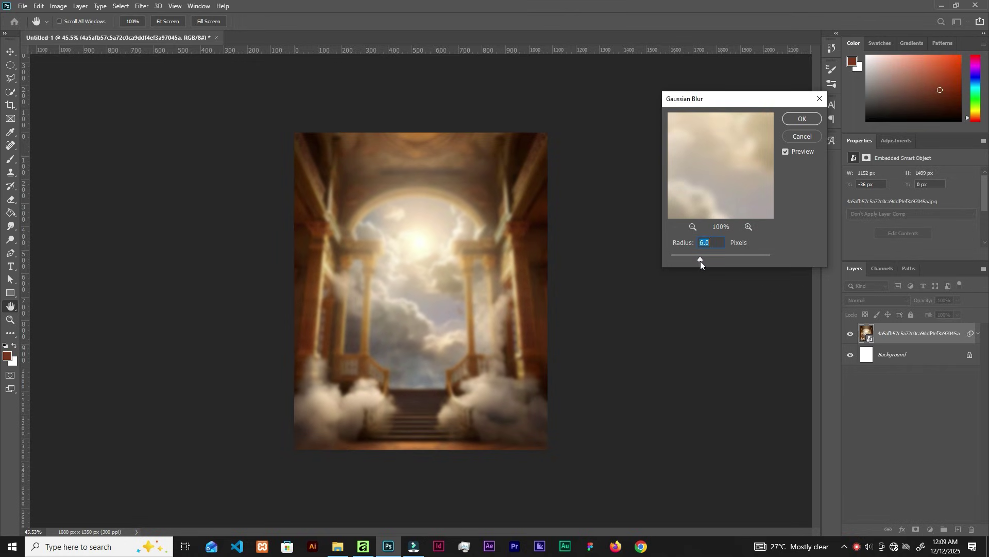
click(803, 119)
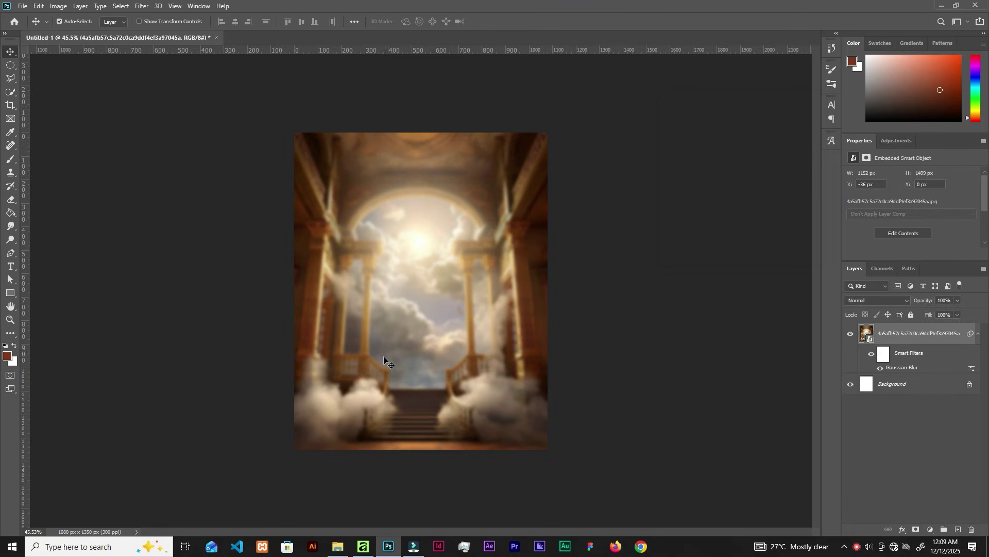
- Place the Yellow background image above the staircase image and scale it to cover the canvas
click(337, 547)
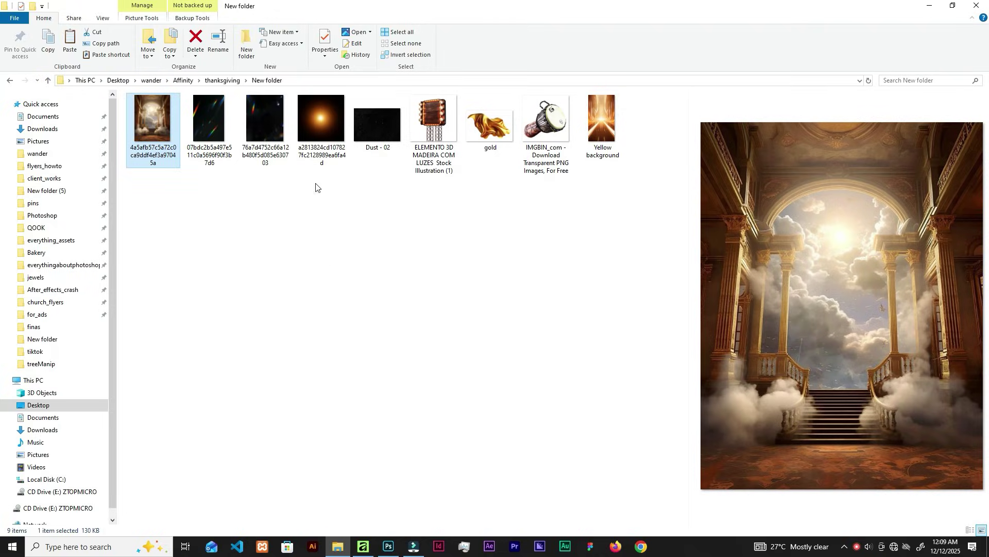
click(600, 126)
drag(463, 406, 419, 490)
scroll(423, 395, down, 3)
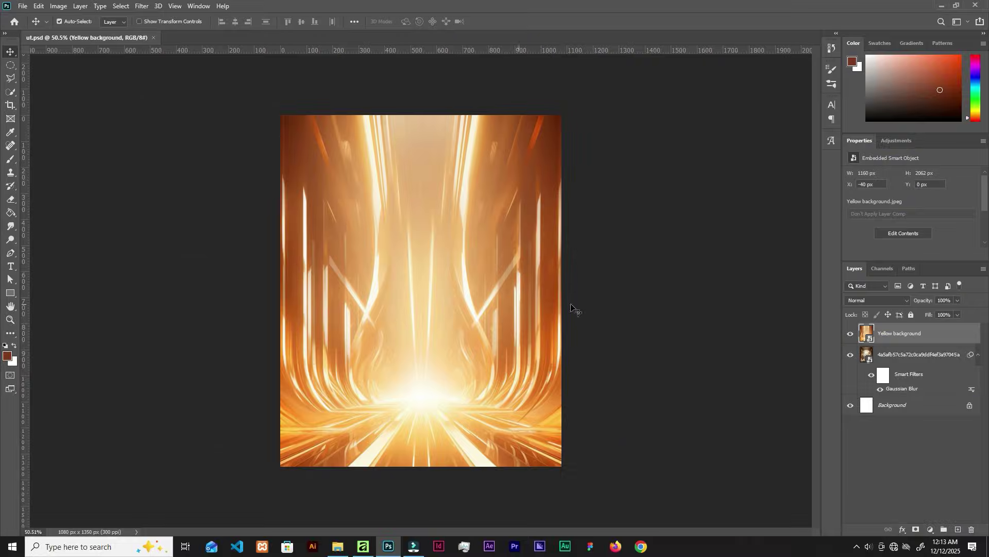
- Hide the Yellow background layer and apply Color Balance to the staircase image, setting the midtones' yellow-blue level to -33
click(852, 334)
click(890, 354)
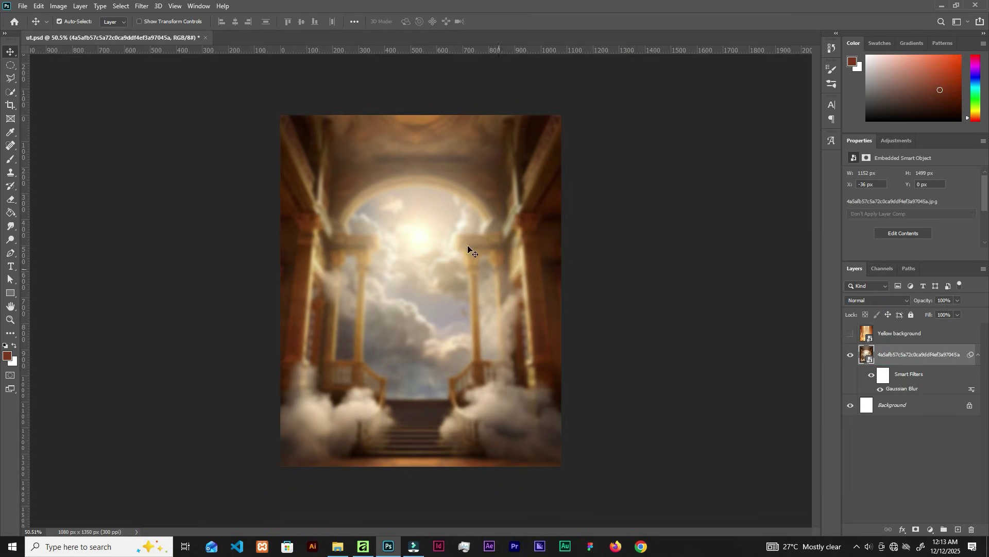
key(ctrl+b)
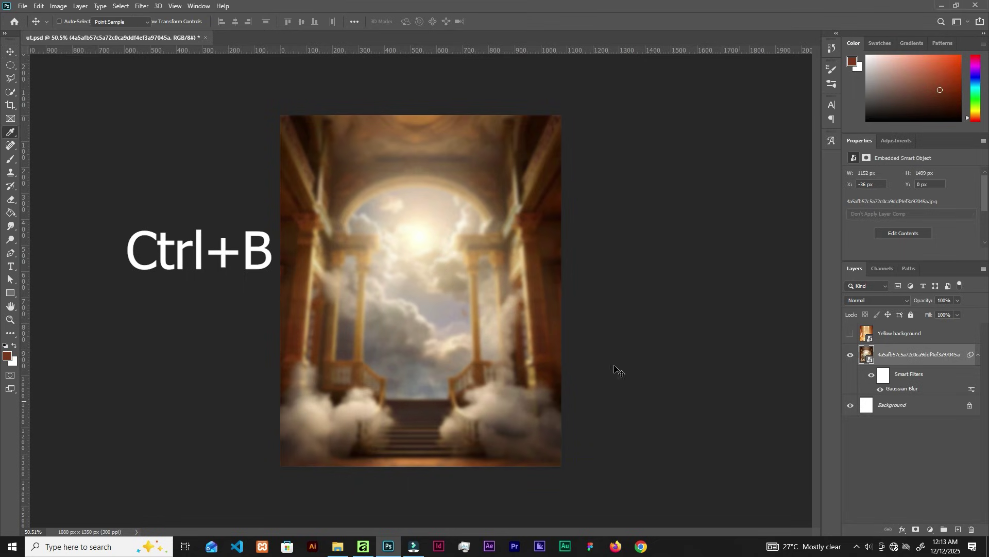
drag(492, 124, 580, 226)
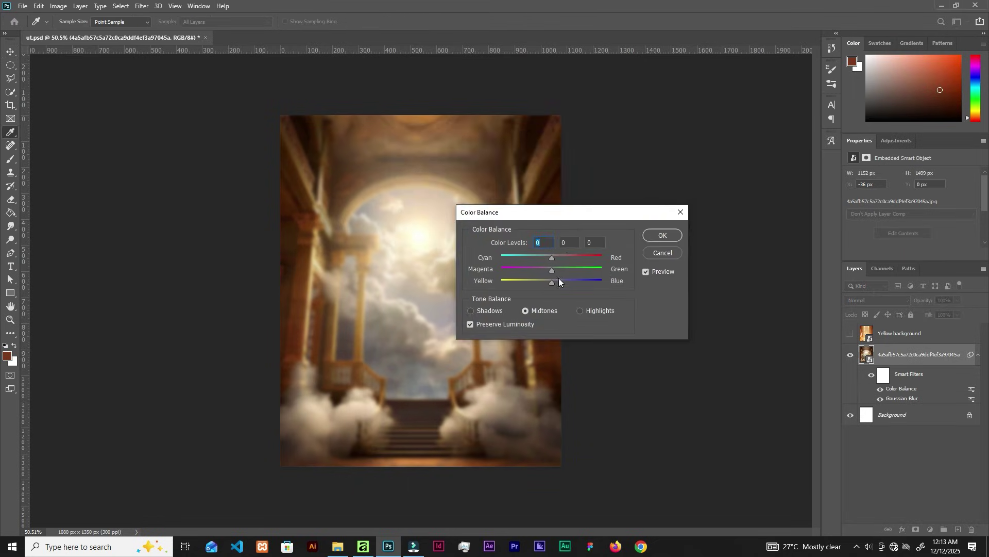
drag(552, 282, 553, 282)
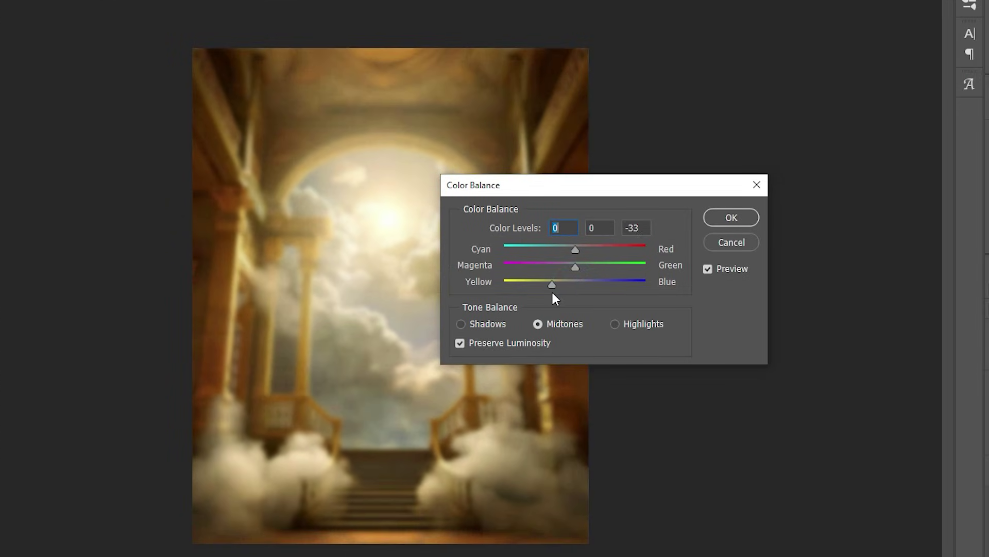
key(Tab)
key(Tab)
click(720, 218)
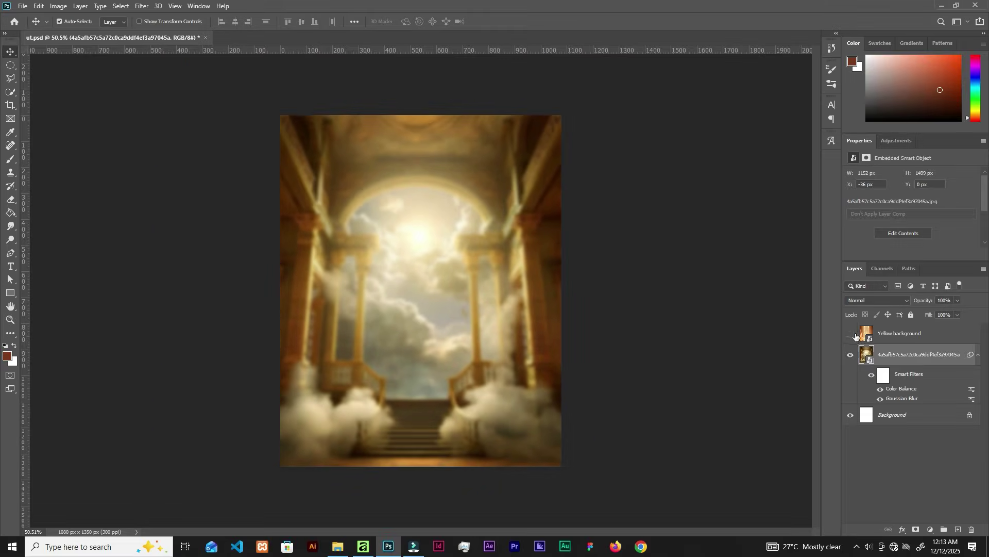
- Show the Yellow background layer and set its blend mode to Screen
click(854, 333)
click(894, 335)
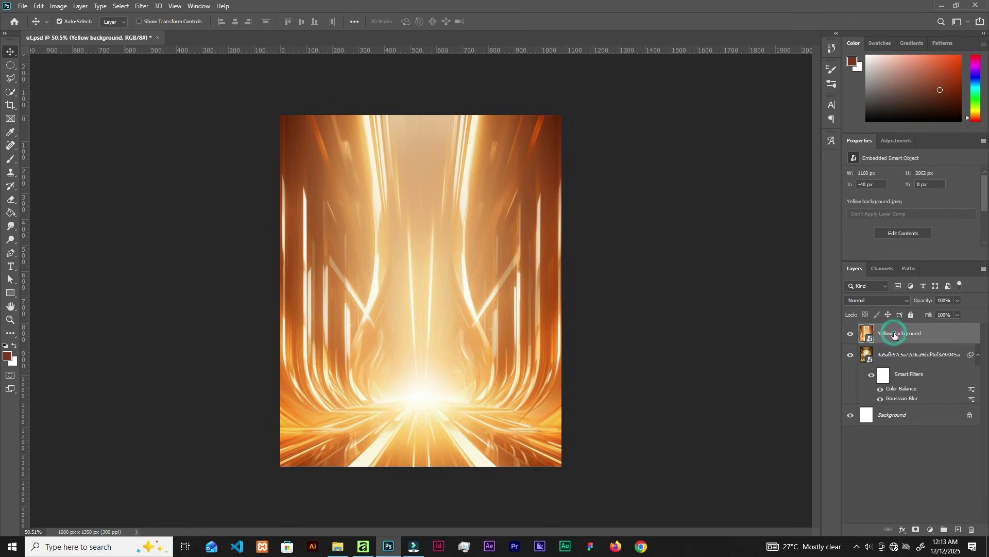
click(870, 299)
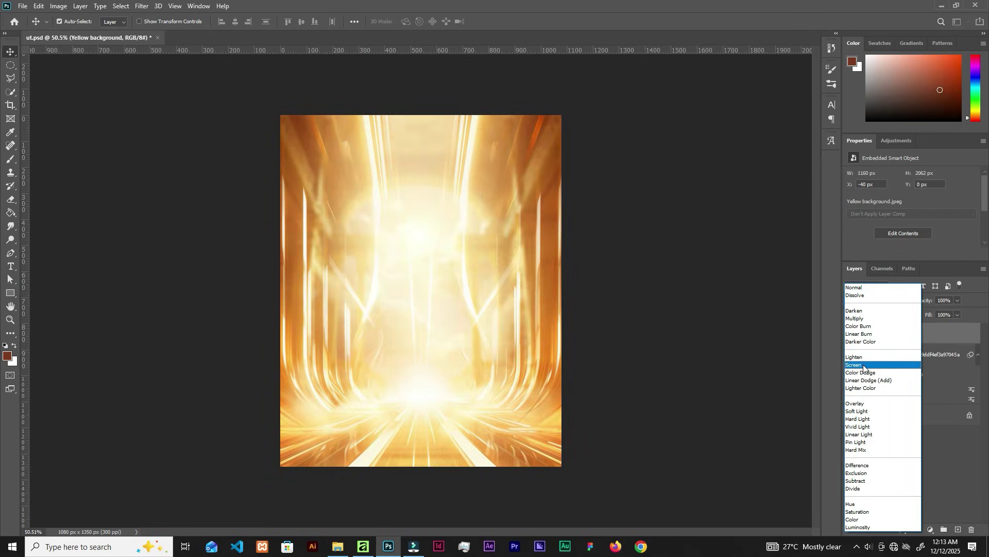
click(865, 367)
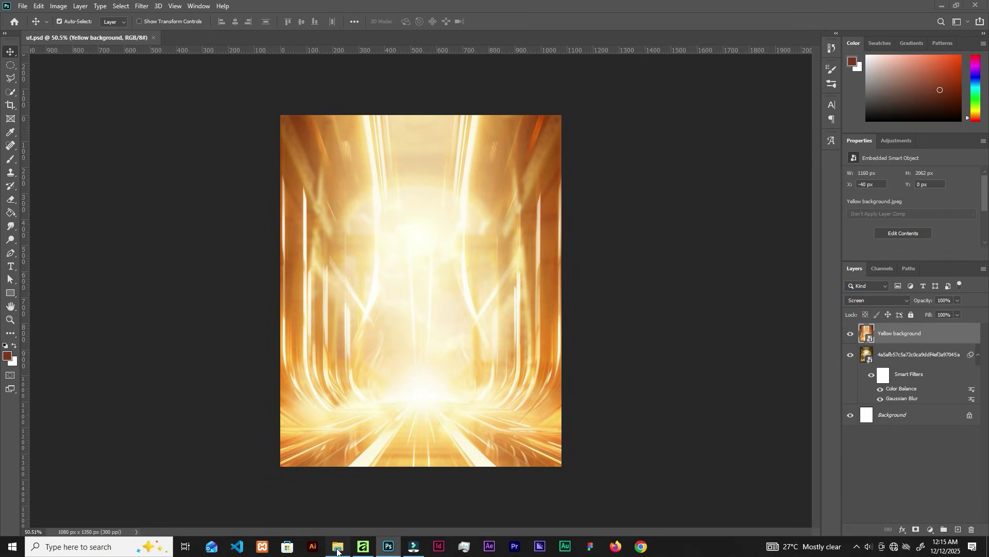
- Place the ELEMENTO 3D wooden billboard with light bulbs in the centre of the canvas
click(337, 551)
drag(434, 121, 473, 317)
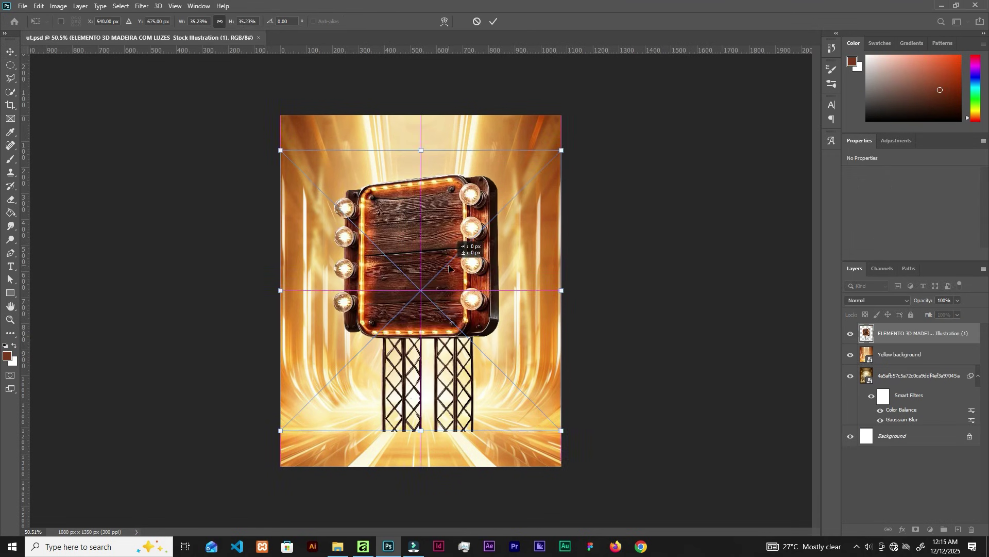
click(494, 21)
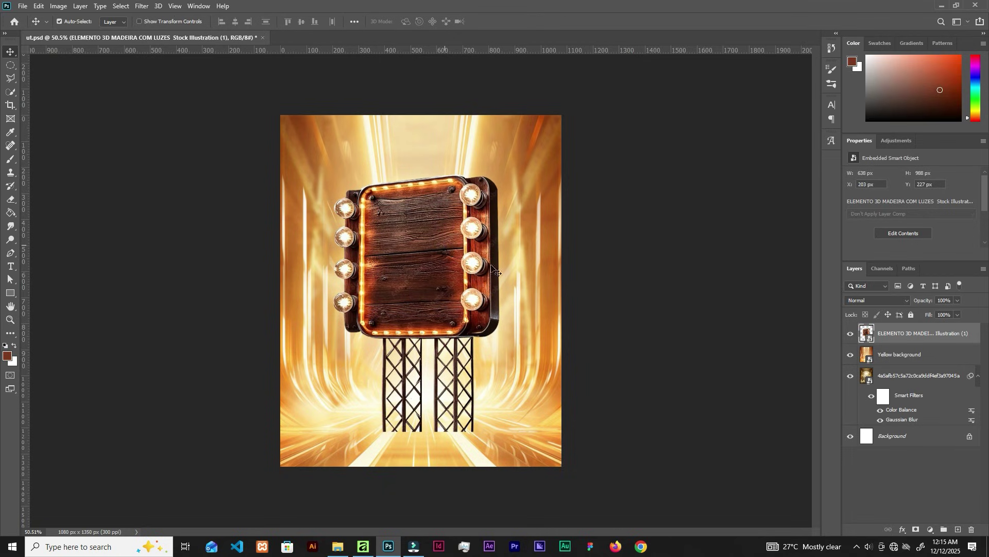
- Add a layer mask to the billboard and fade out the base of its legs with a black brush at 63% flow
click(916, 530)
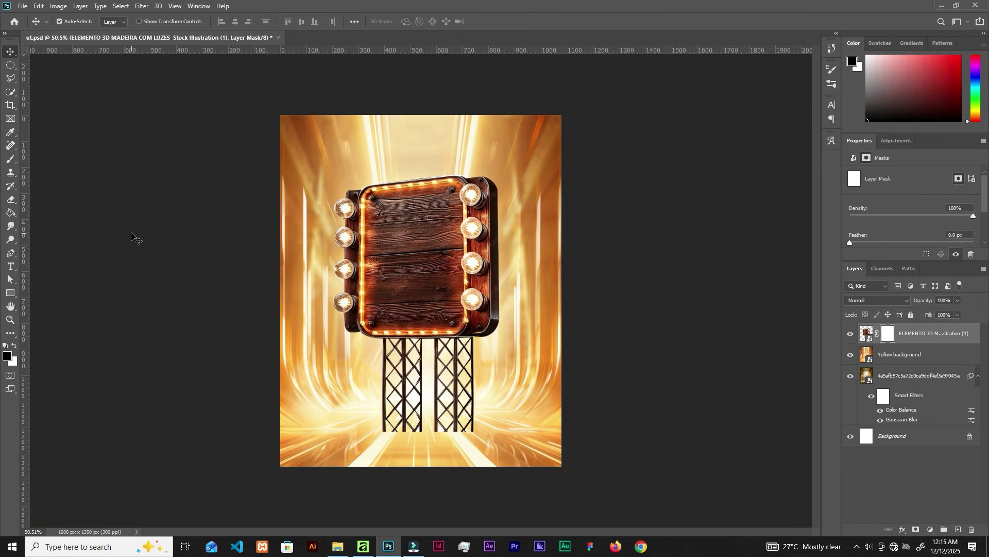
click(11, 159)
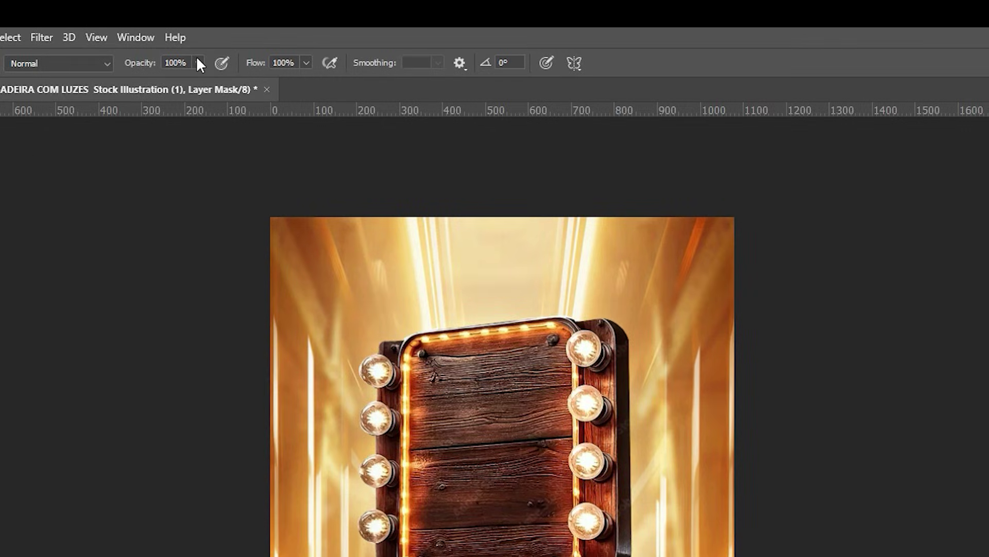
click(306, 62)
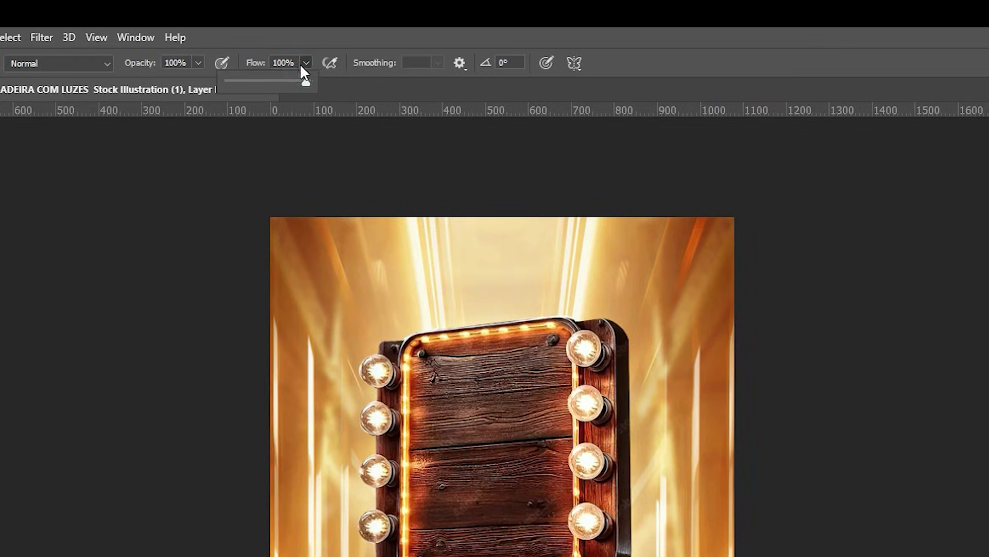
click(277, 82)
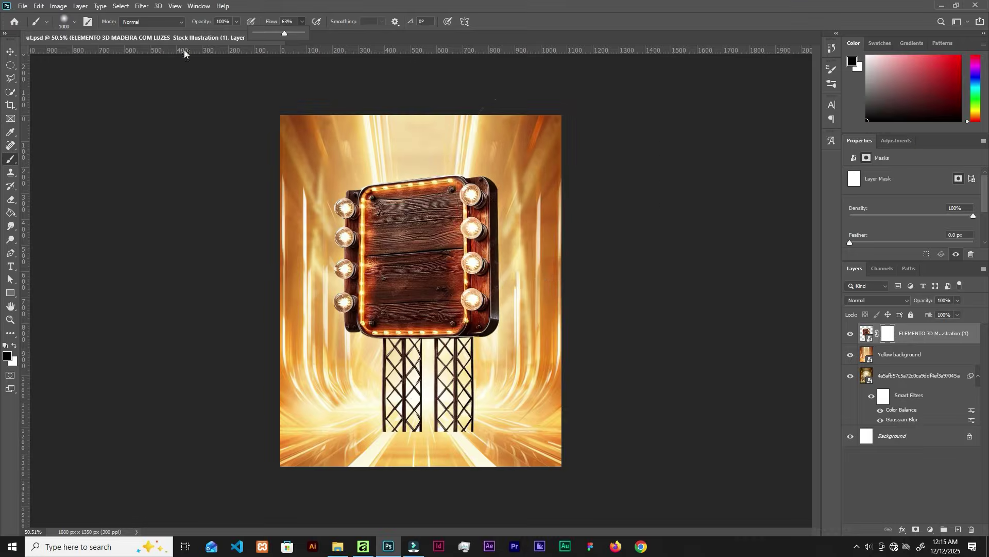
key(bracketleft)
key(bracketleft)
key(bracketleft)
key(bracketleft)
key(bracketleft)
key(bracketleft)
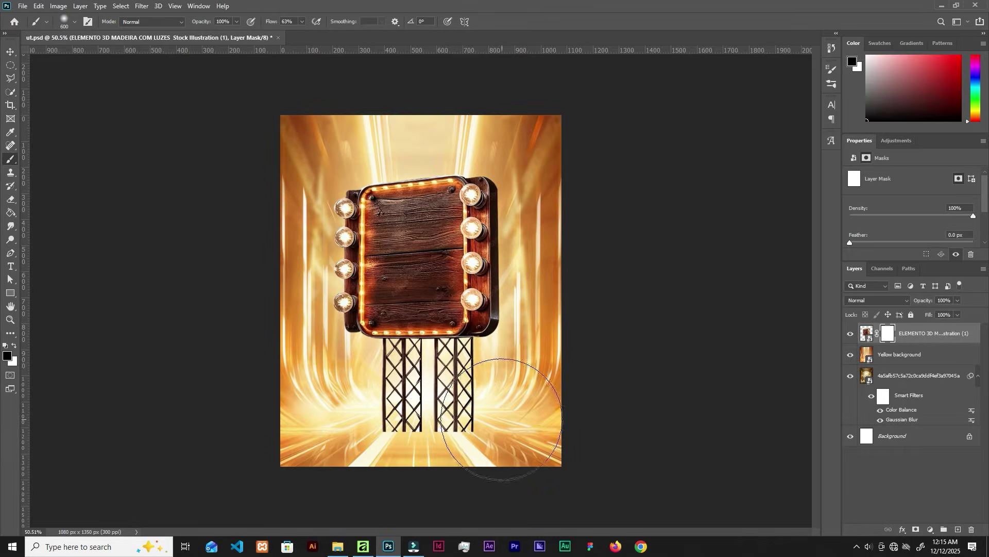
drag(391, 412, 530, 431)
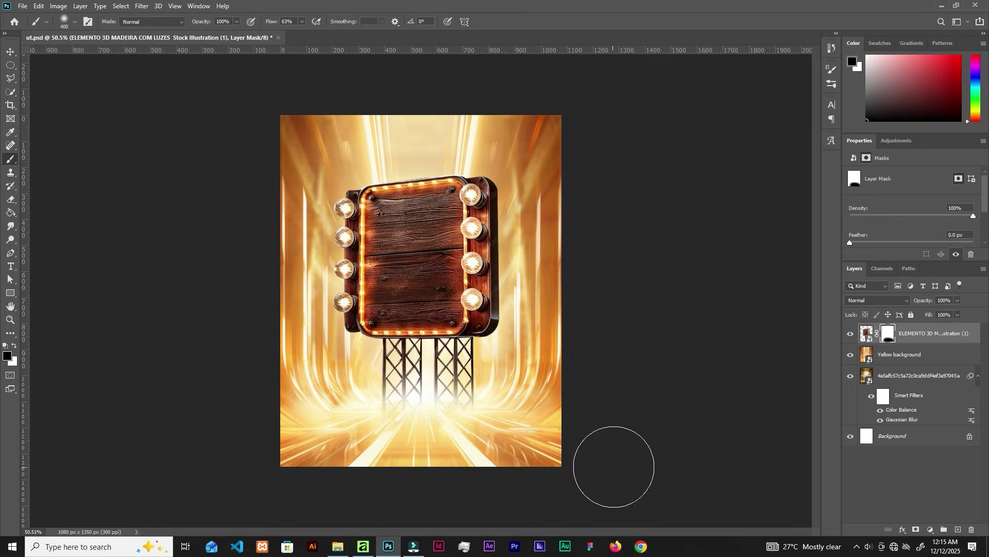
key(ctrl+z)
mouse_move(365, 442)
mouse_down()
mouse_move(453, 442)
mouse_move(419, 419)
mouse_move(287, 424)
mouse_up()
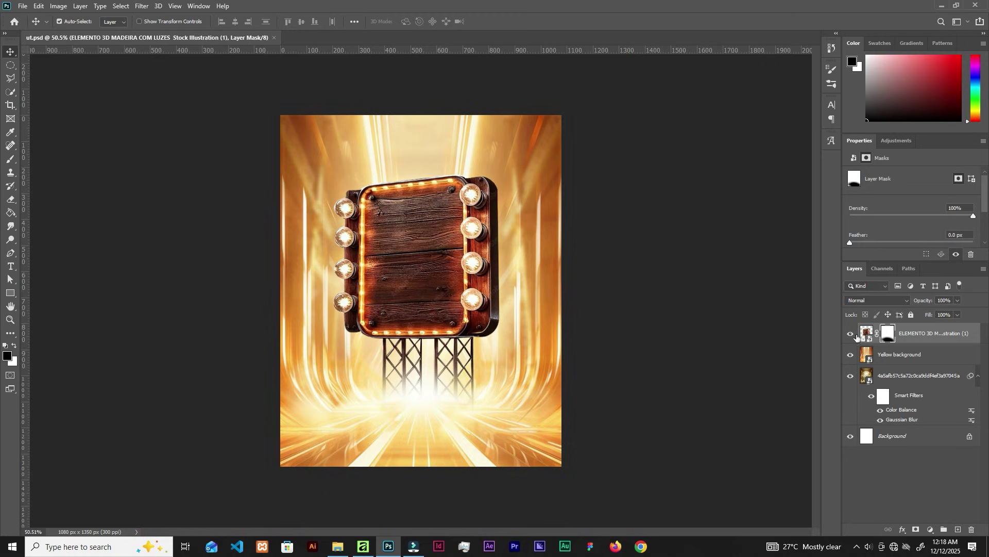
- Place the orange light flare image directly above the Yellow background layer and set its blend mode to Screen
click(901, 350)
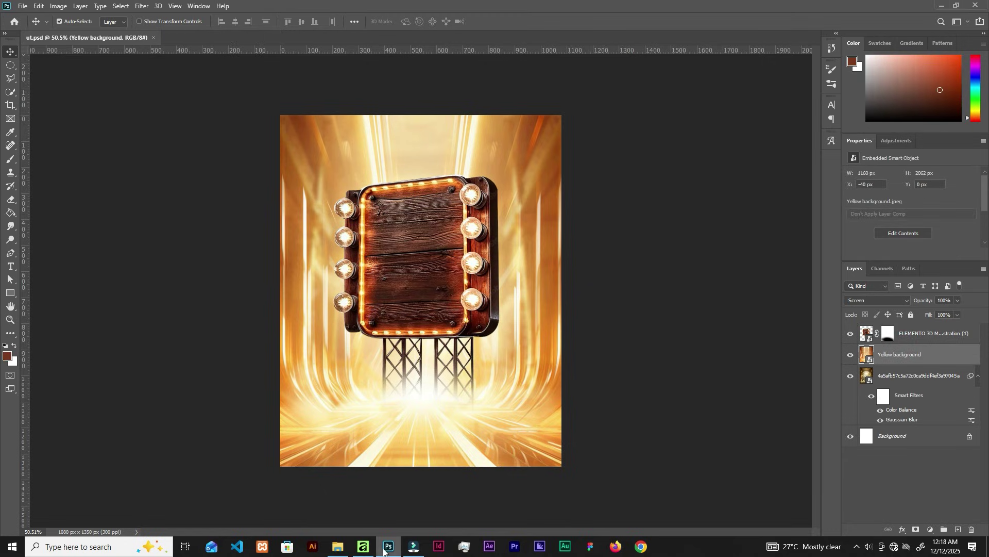
click(338, 546)
drag(320, 118, 476, 289)
click(494, 21)
click(857, 297)
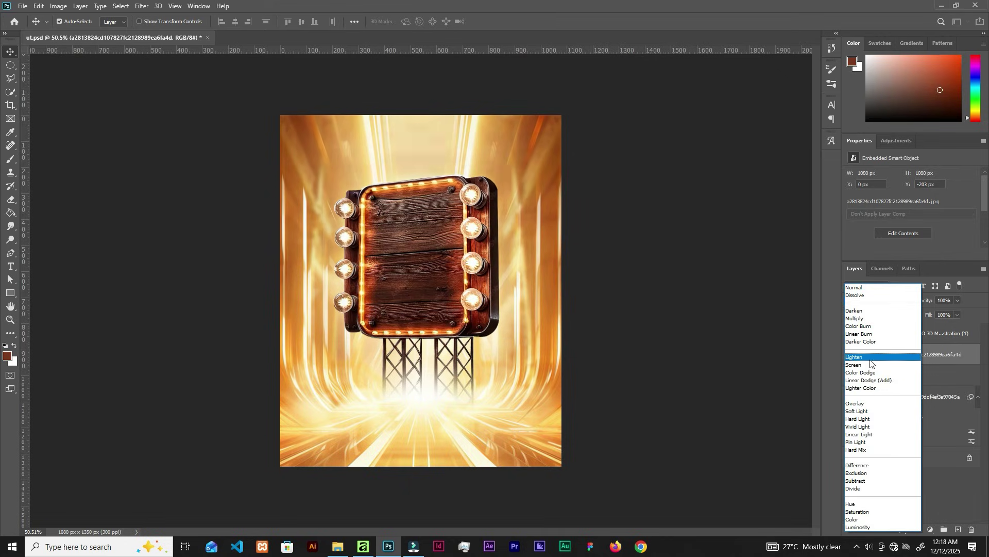
click(867, 365)
- Move the light flare slightly further up behind the billboard and lock its layer
drag(417, 161, 417, 142)
click(911, 315)
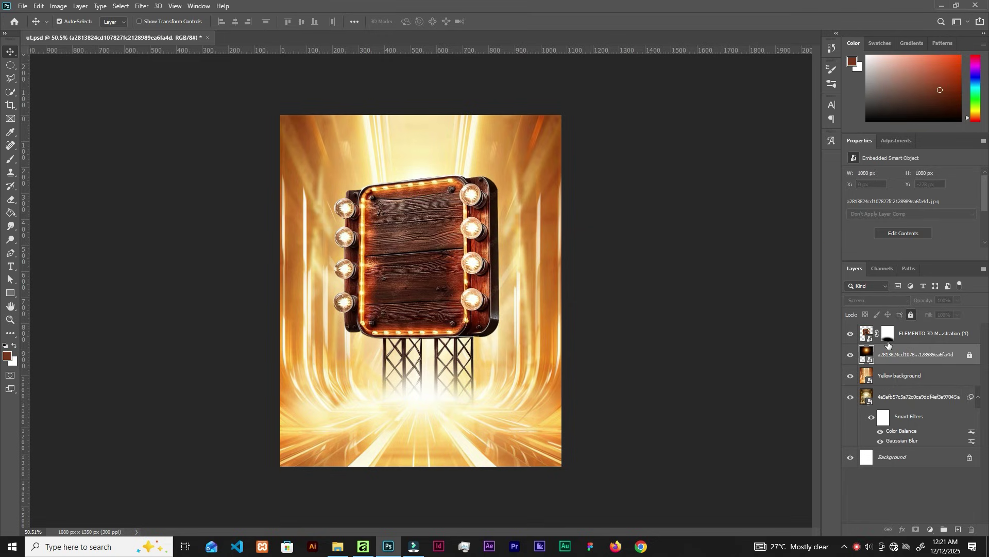
- Add the text THANKS GIVING on two lines above the billboard layer, over the sign's upper wooden board, in 12 pt Montserrat Medium
click(906, 333)
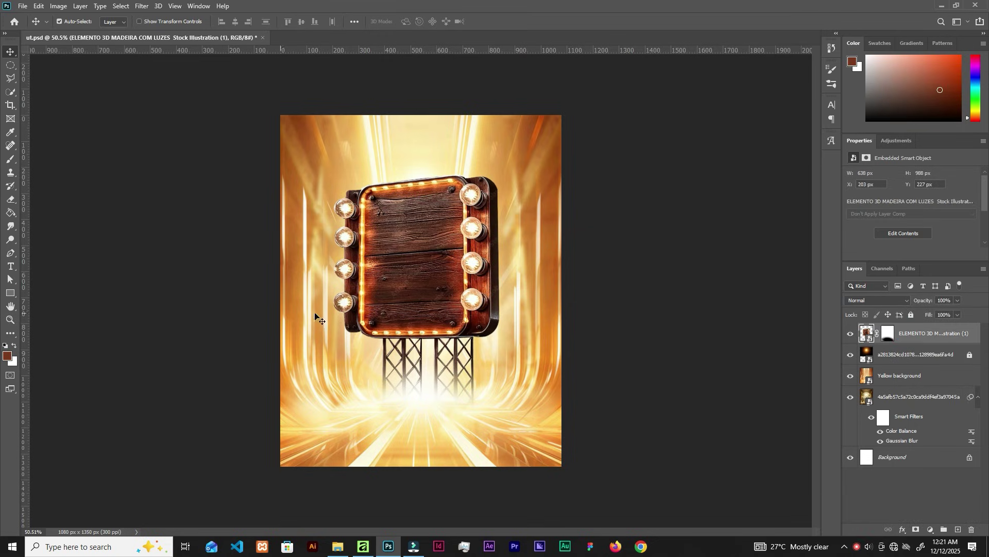
key(t)
click(382, 216)
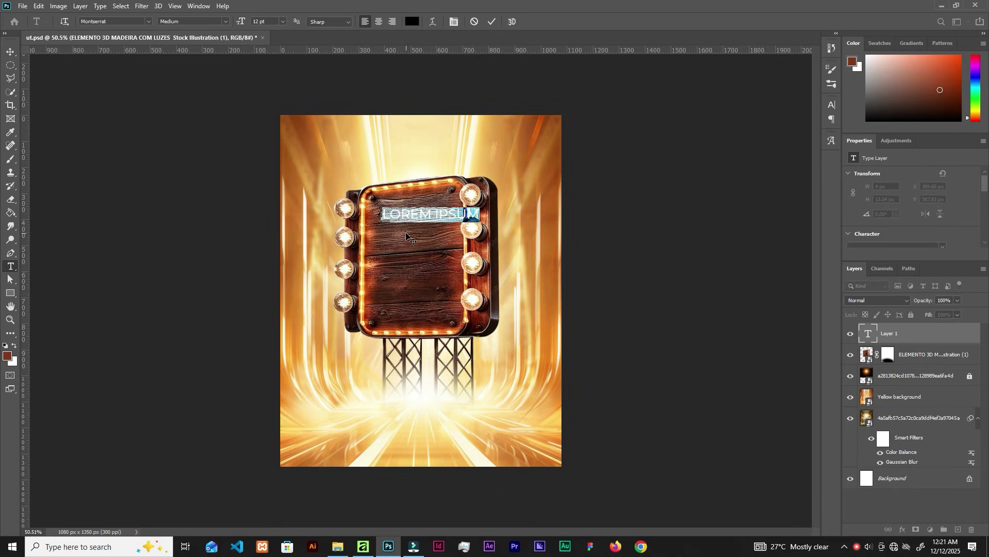
key(Left)
text(THAN)
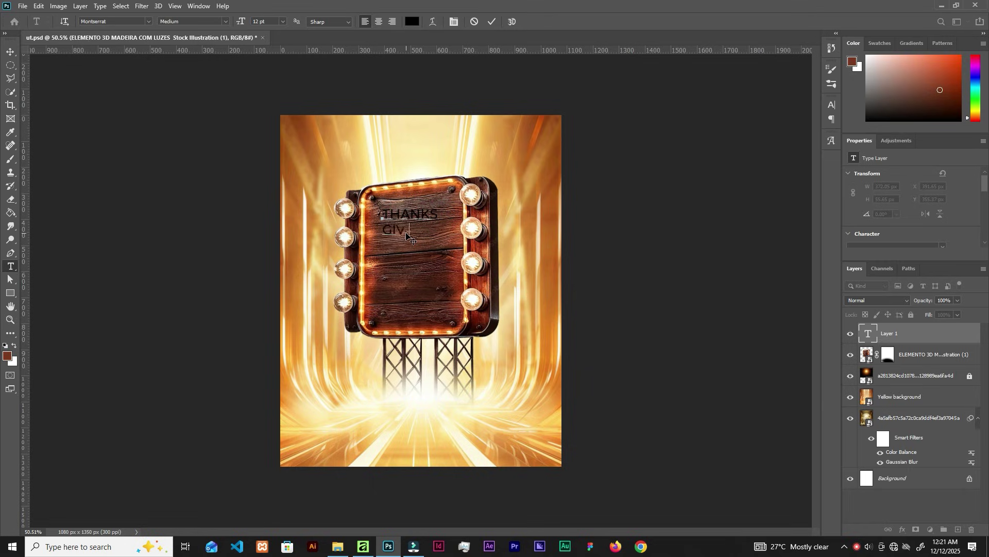
key(ctrl+Return)
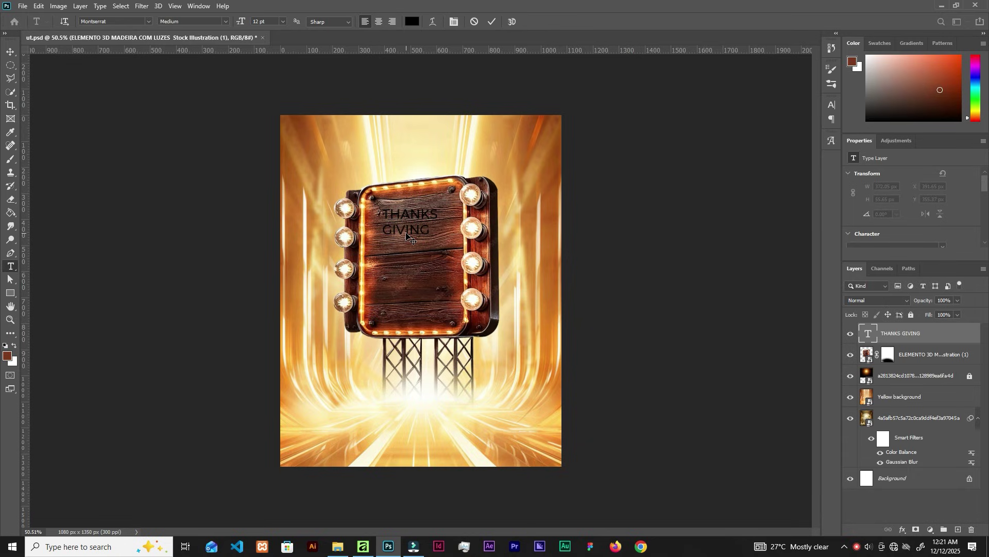
key(v)
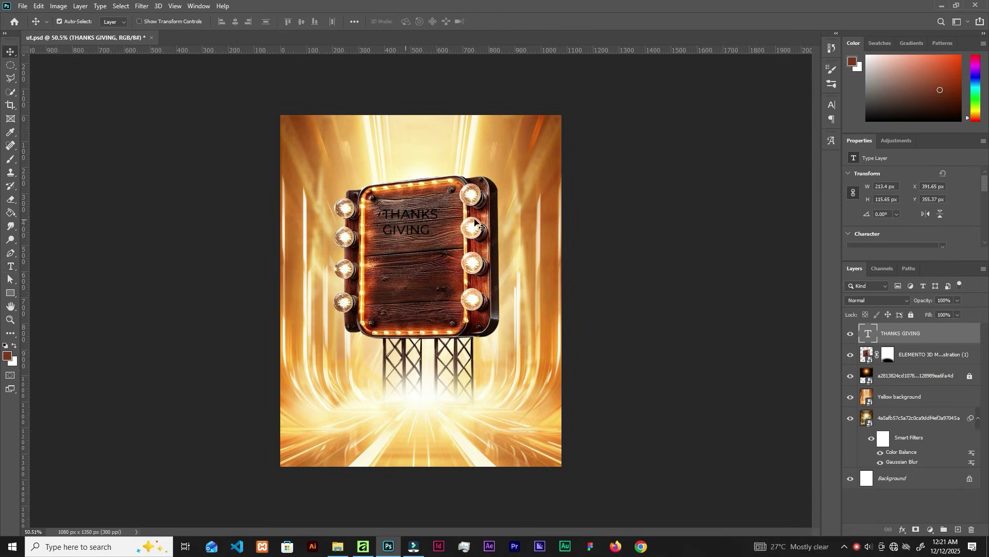
- Enlarge the THANKS GIVING text proportionally to about 182% of its size
key(ctrl)
key(ctrl+t)
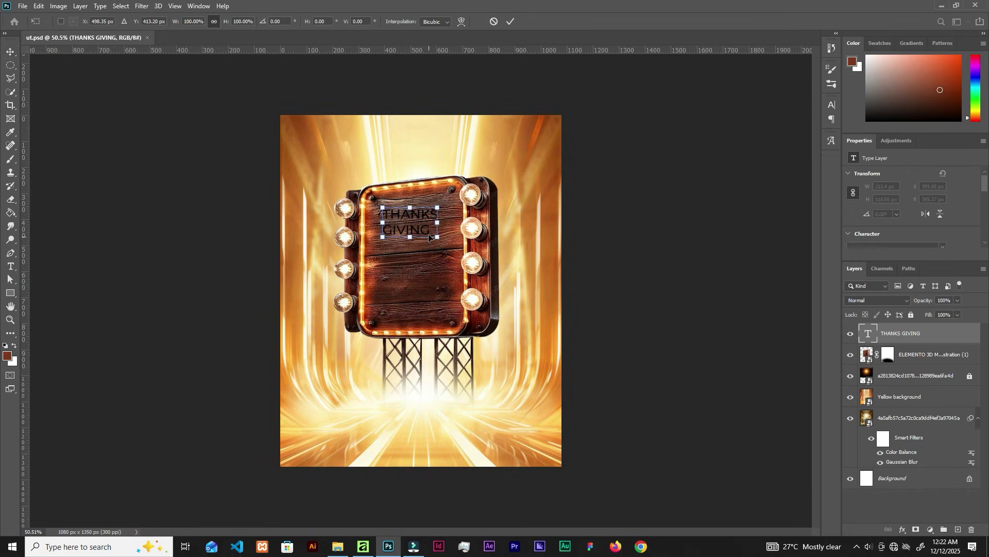
drag(438, 239, 472, 259)
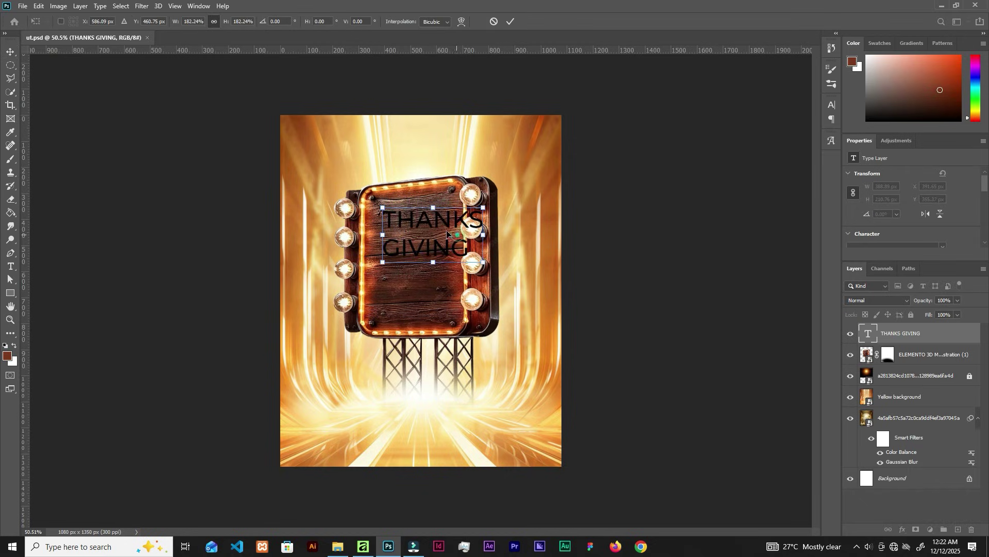
click(510, 23)
- Set the THANKS GIVING text colour to white (ffffff) and its font to Newsflash BB Regular
click(199, 5)
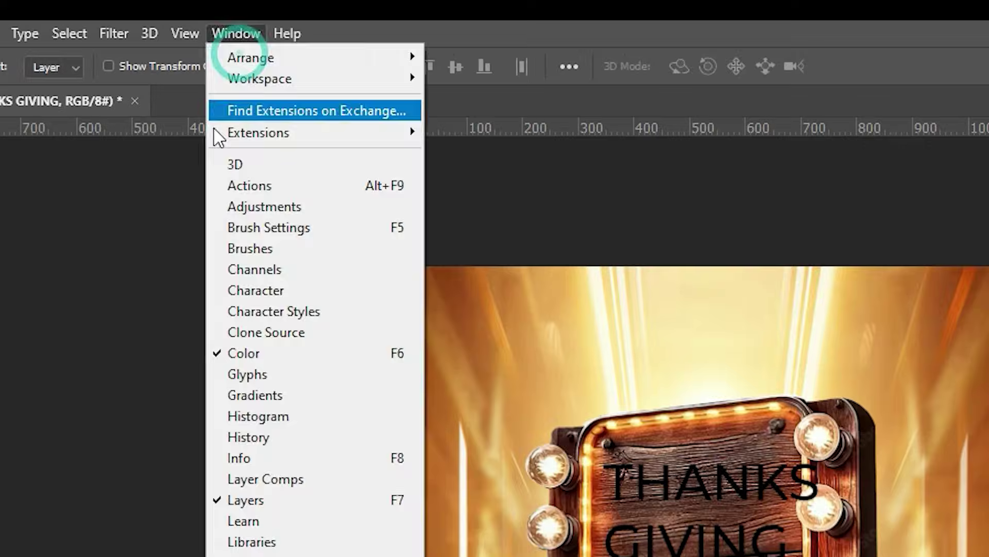
click(255, 290)
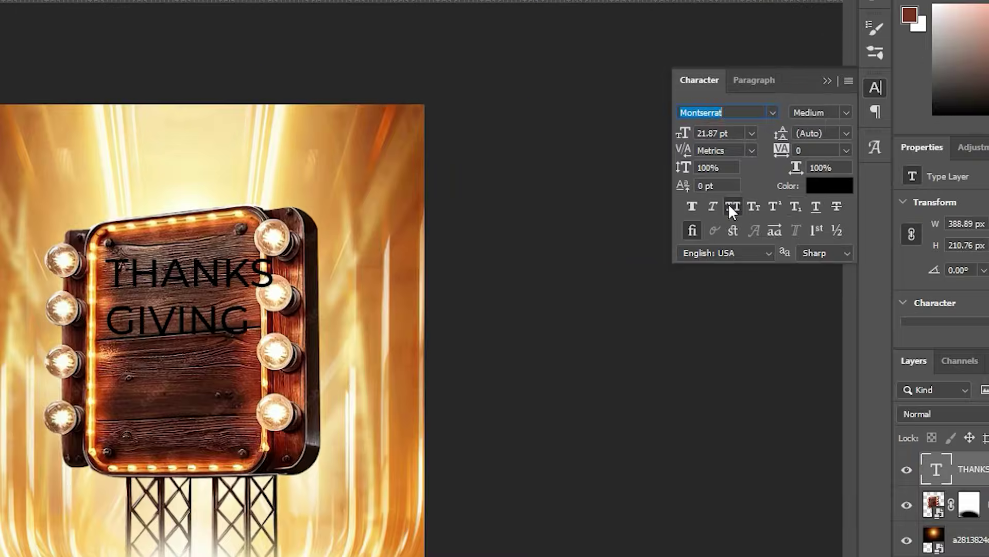
click(821, 192)
drag(663, 221, 589, 176)
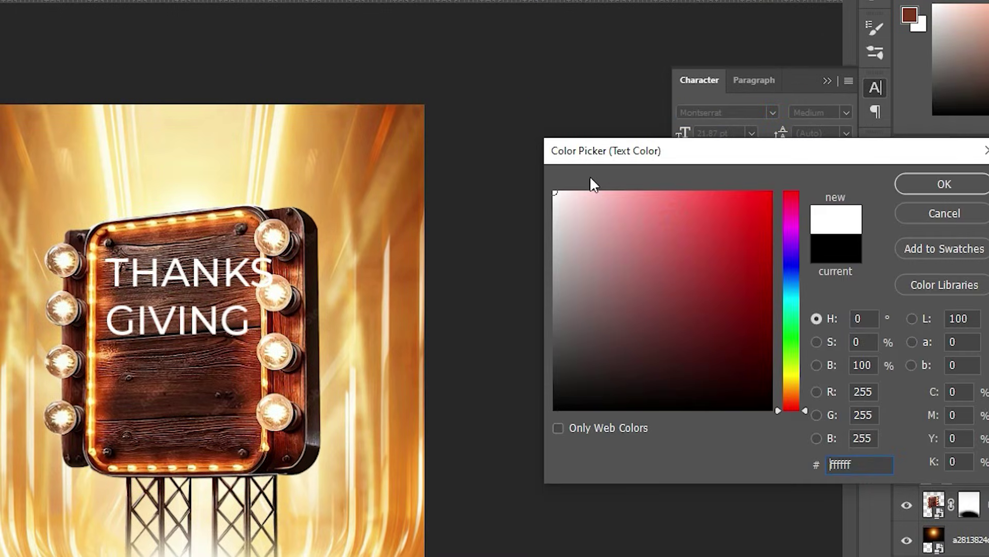
click(899, 183)
click(750, 113)
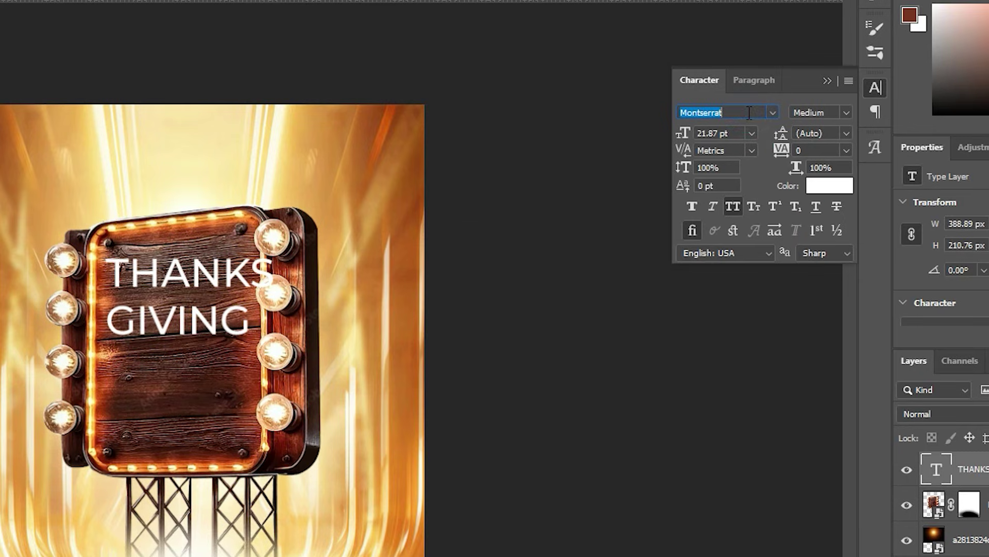
text(NEWS)
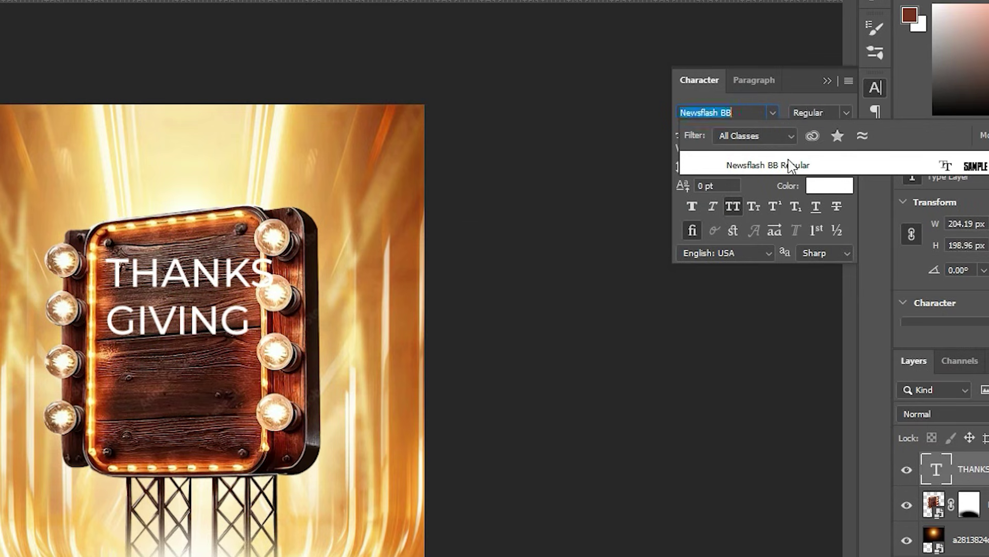
click(783, 165)
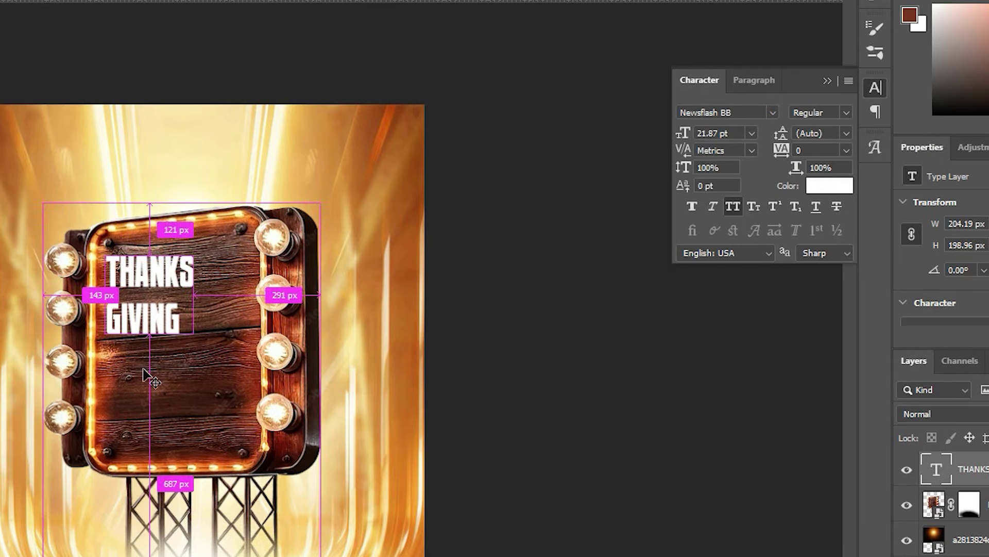
- Scale the title up proportionally to about 37.44 pt so THANKS spans the inside width of the wooden board
key(ctrl+t)
drag(192, 338, 254, 397)
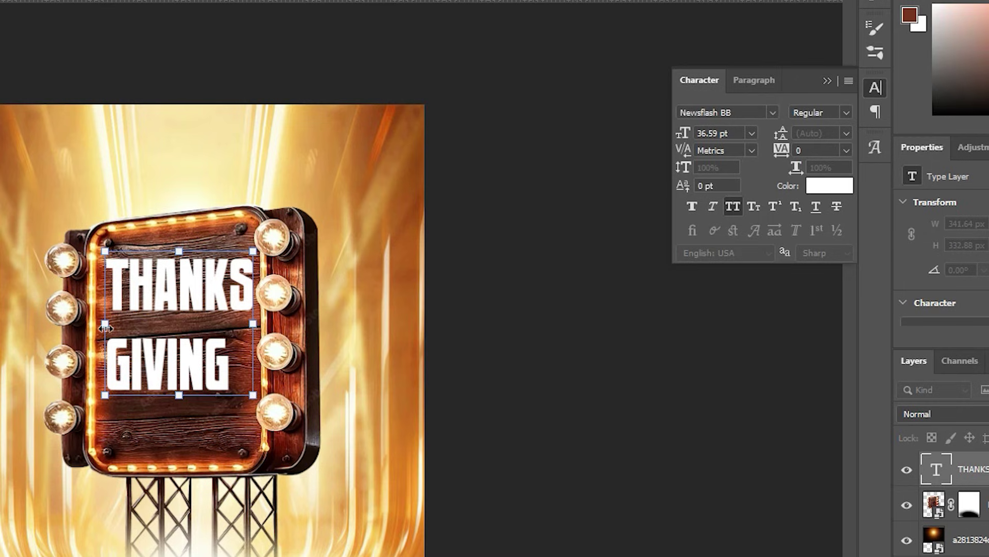
drag(105, 326, 102, 324)
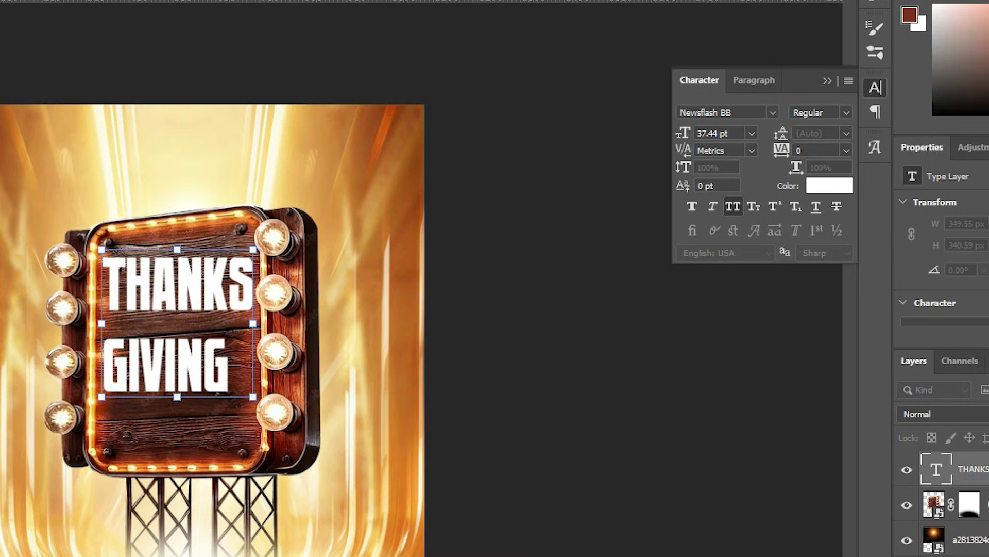
key(Return)
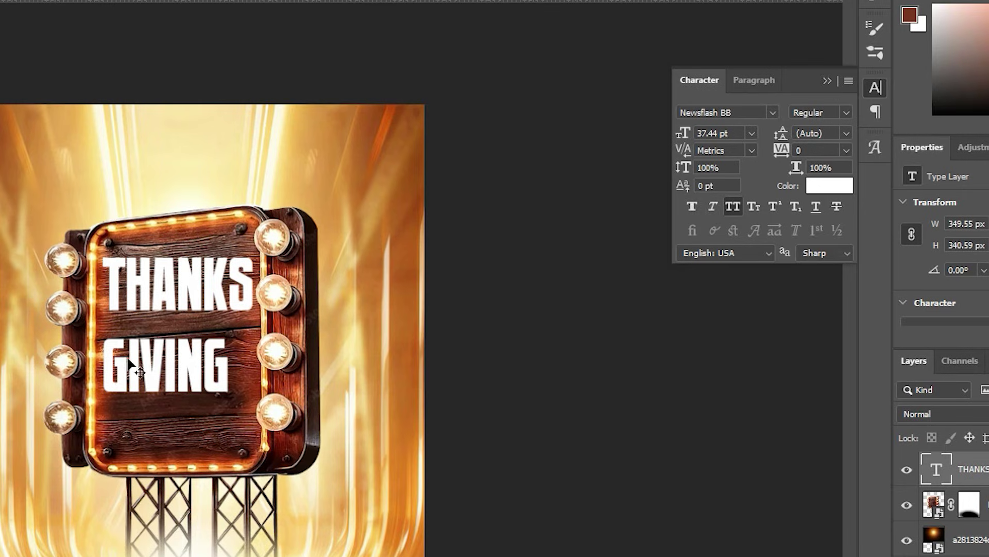
- Increase only the word GIVING to 45.44 pt so it matches the width of THANKS
drag(225, 369, 102, 365)
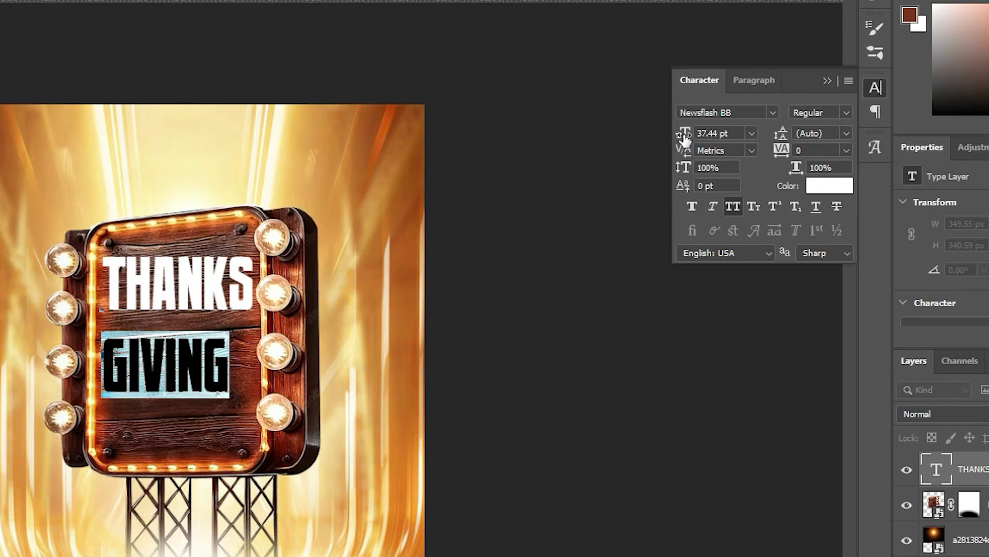
drag(685, 135, 693, 138)
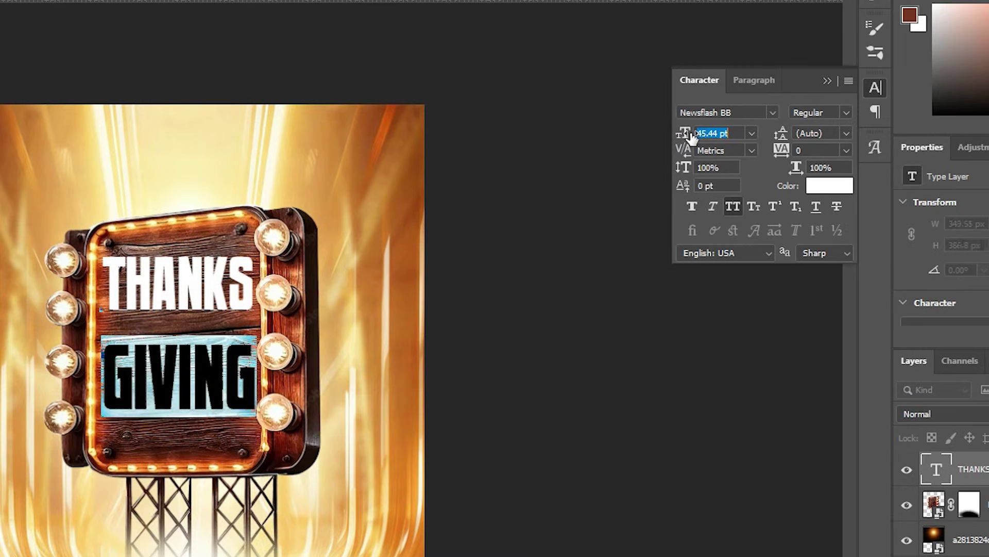
click(316, 79)
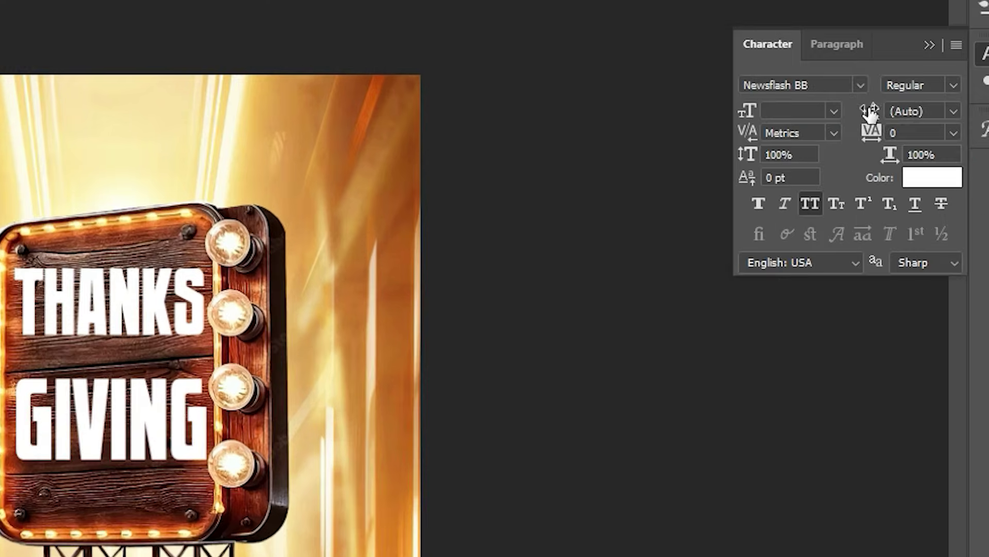
- Tighten the leading between THANKS and GIVING, trying 18, 36 and 40 pt and settling on 38 pt
click(953, 112)
click(924, 289)
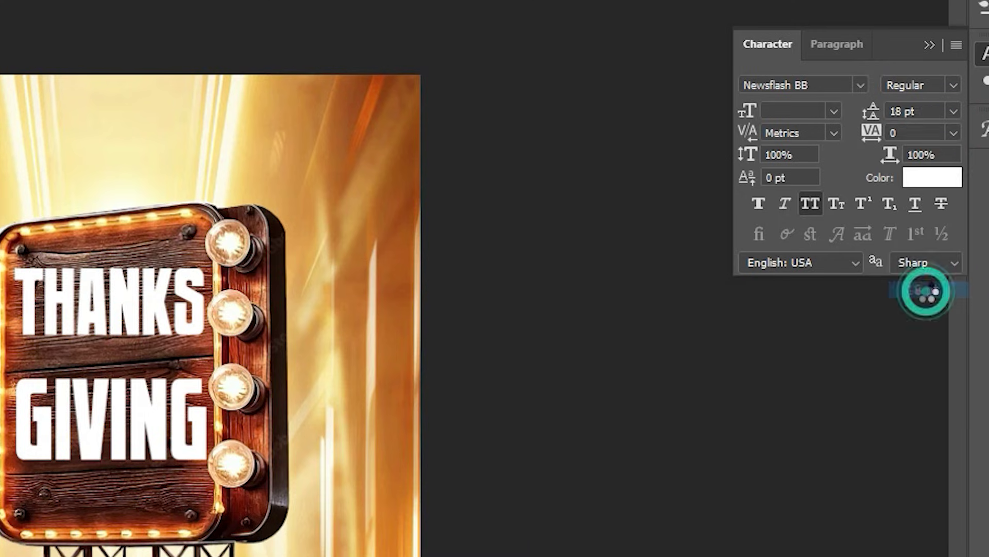
click(954, 111)
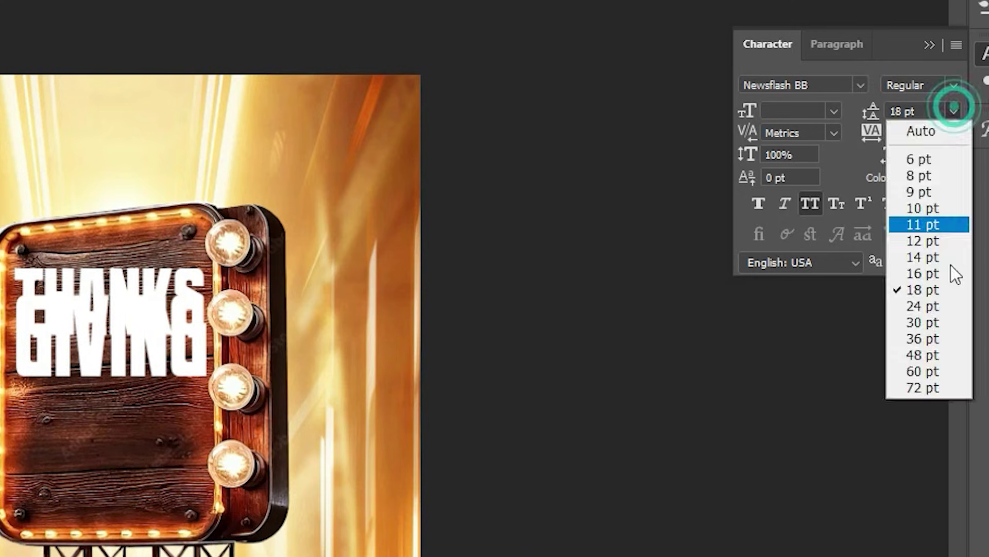
click(928, 340)
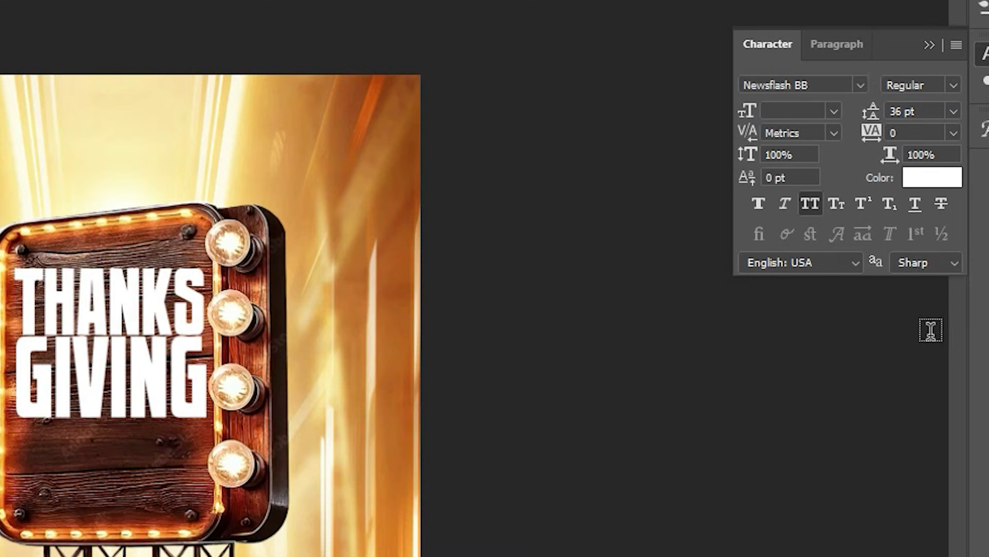
click(954, 112)
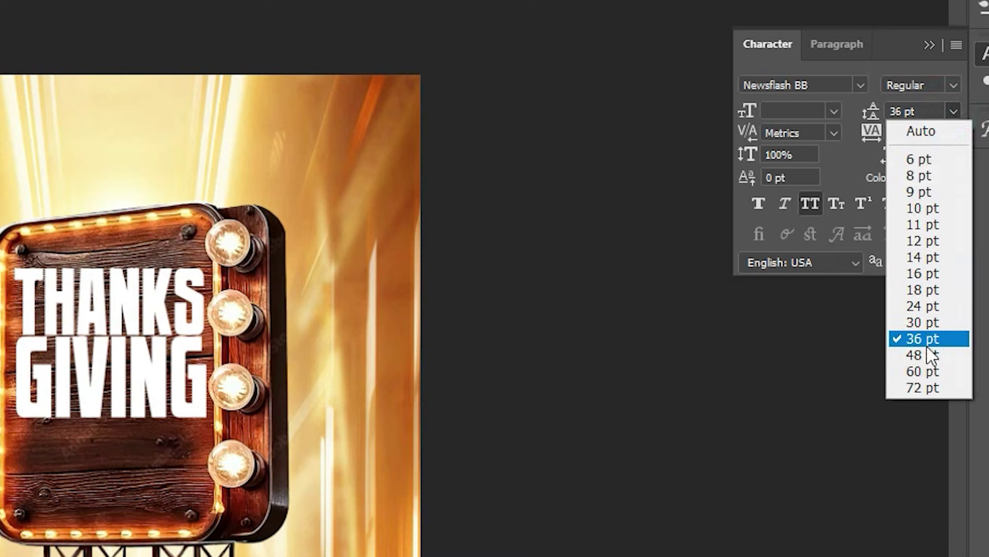
click(901, 119)
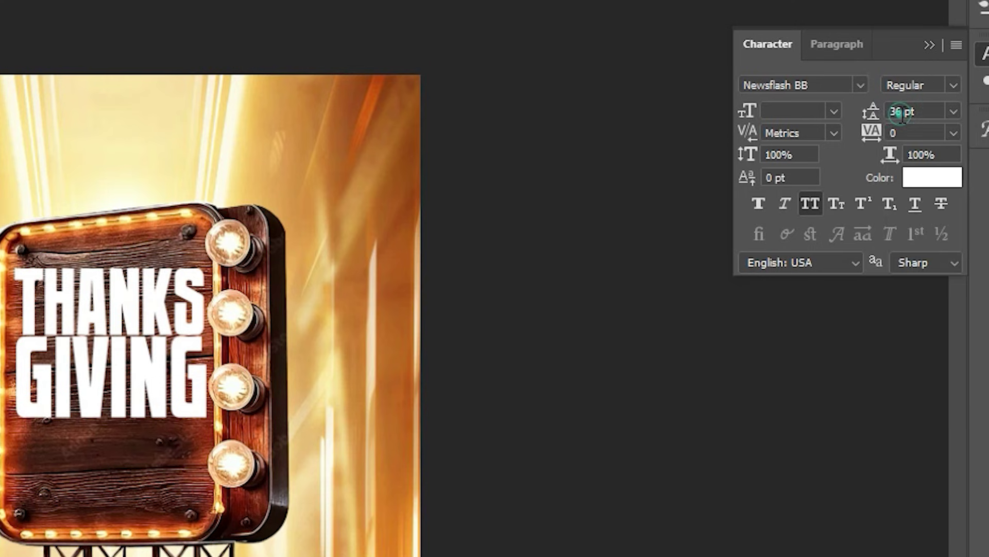
text(40)
key(Return)
text(3)
text(8)
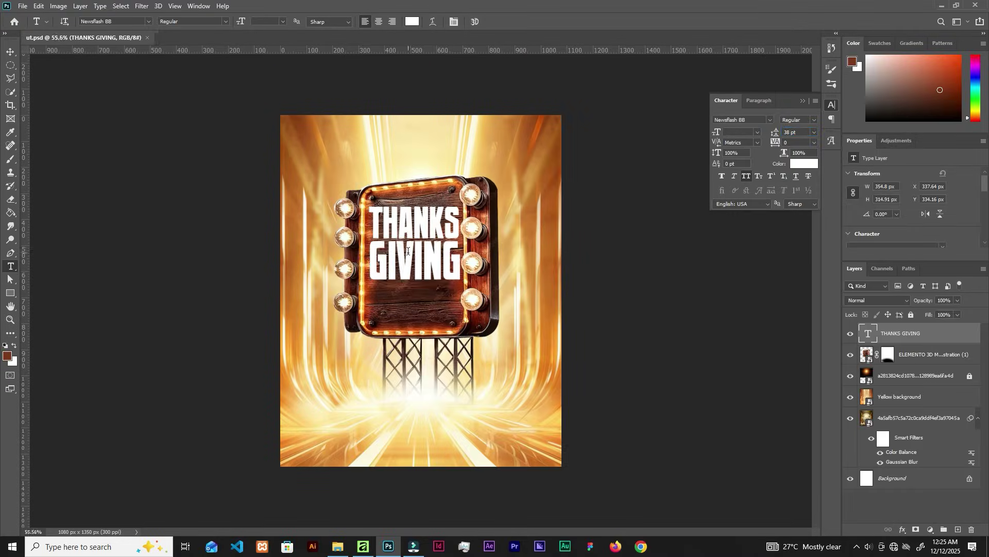
- Skew the title vertically, raising its right side to follow the tilt of the billboard
scroll(411, 219, up, 3)
key(v)
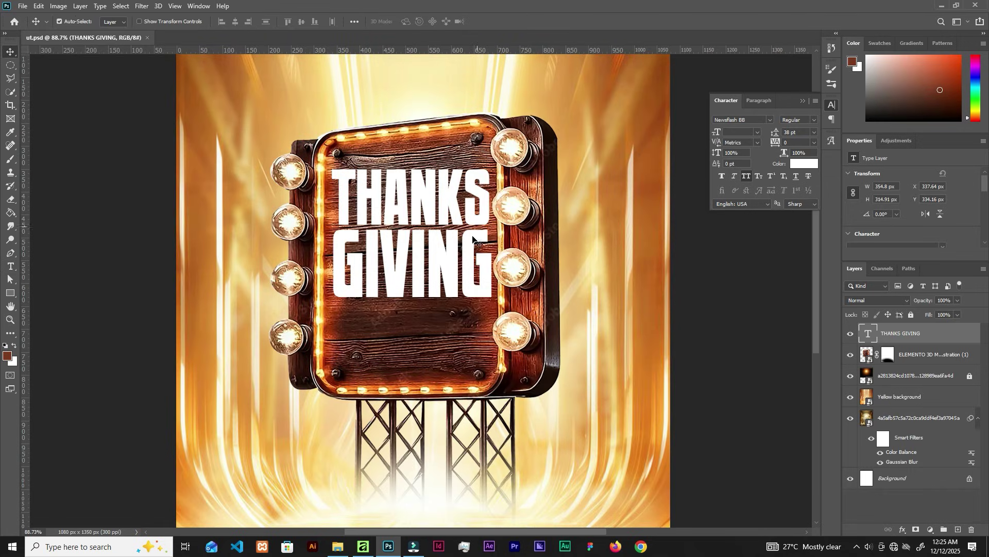
drag(473, 236, 451, 229)
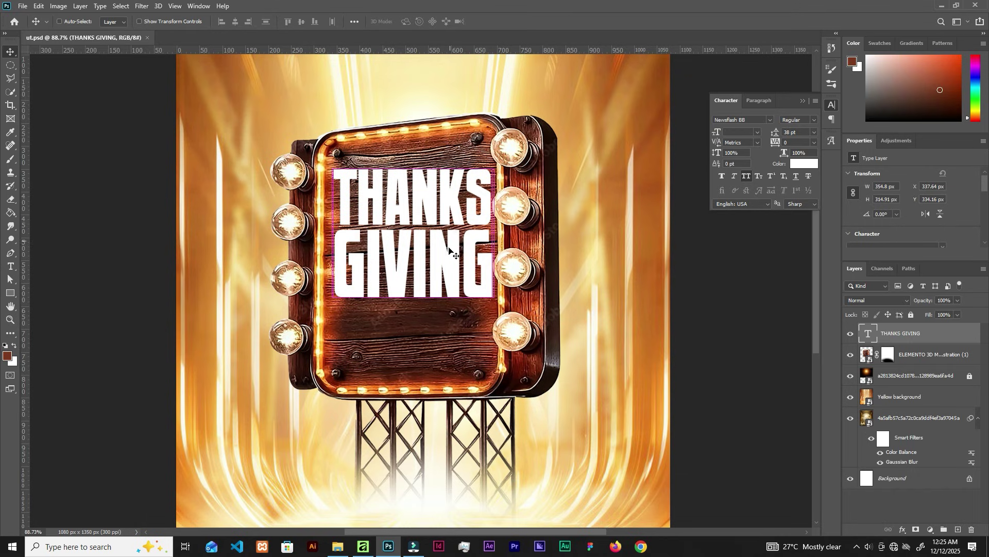
key(ctrl+t)
right_click(451, 230)
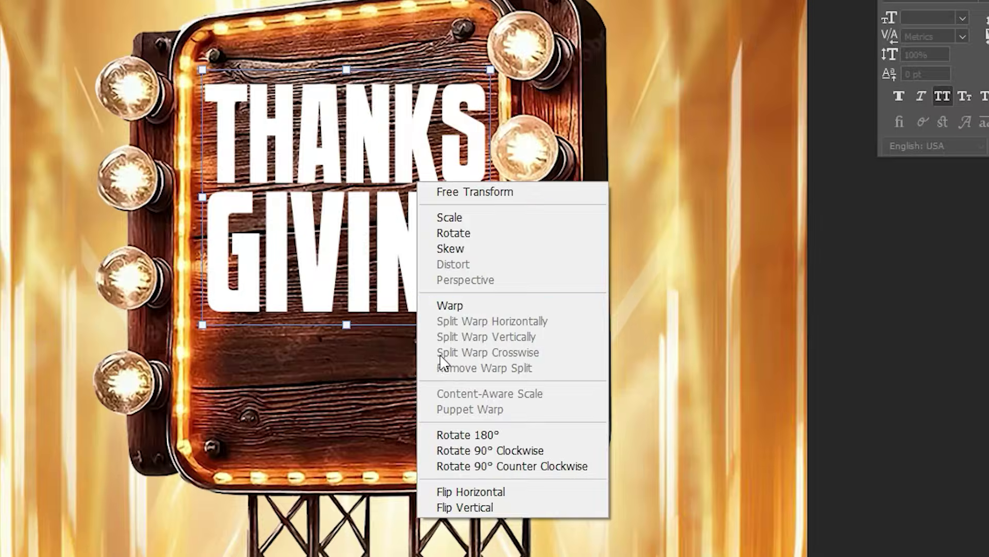
click(479, 249)
drag(492, 63, 492, 54)
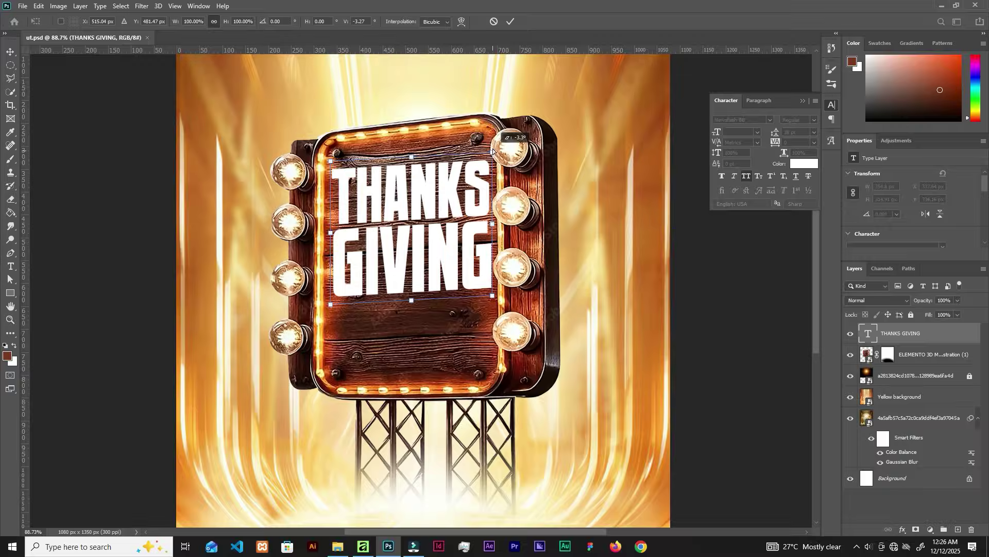
drag(493, 151, 494, 149)
click(515, 24)
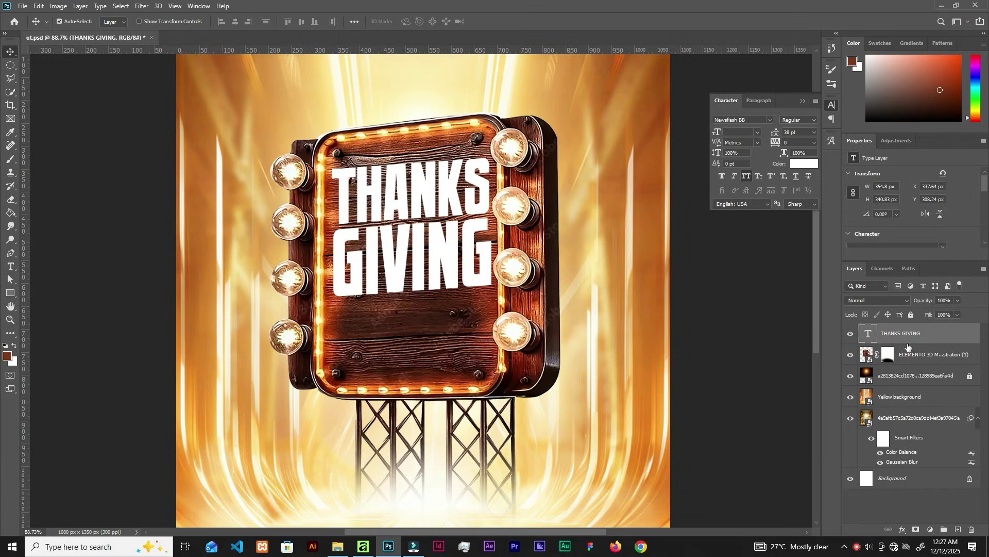
- Add a Multiply Drop Shadow to the title with 35% opacity, 90° angle, 18 px distance and 13 px size
click(901, 531)
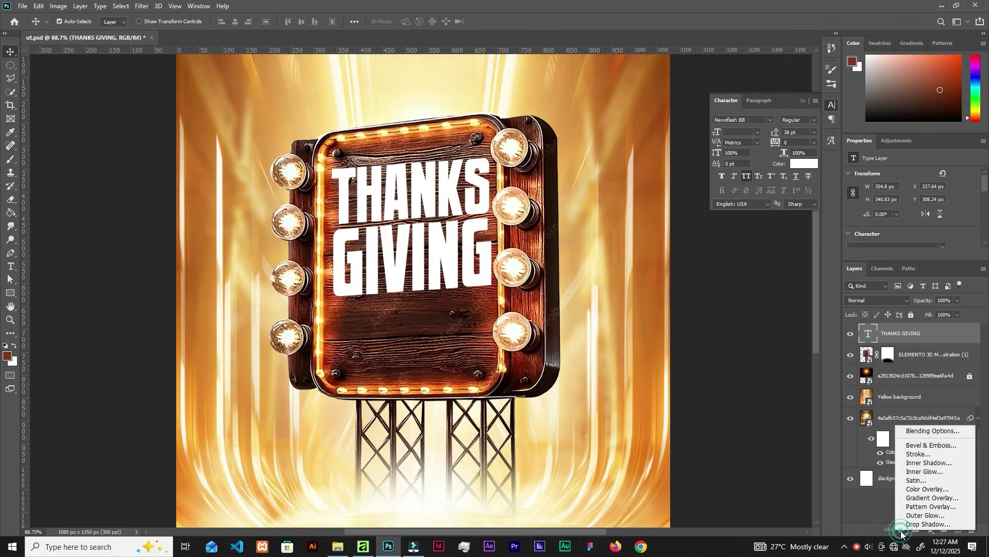
click(913, 433)
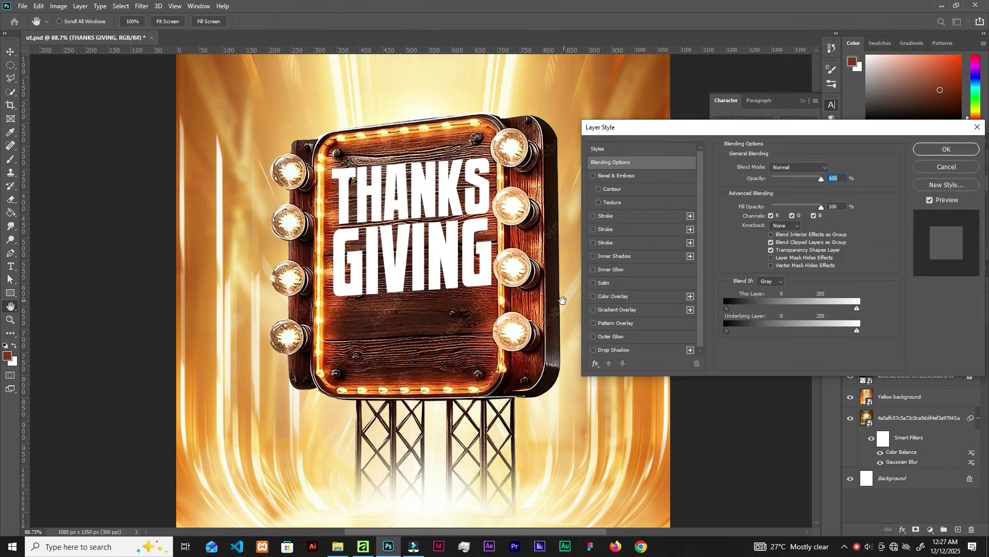
click(627, 358)
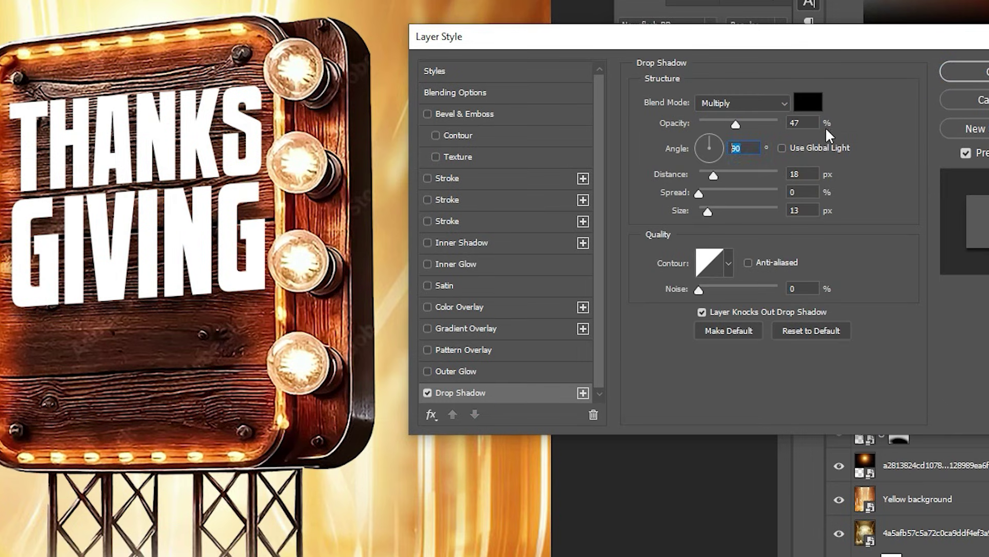
drag(737, 126, 728, 126)
click(803, 123)
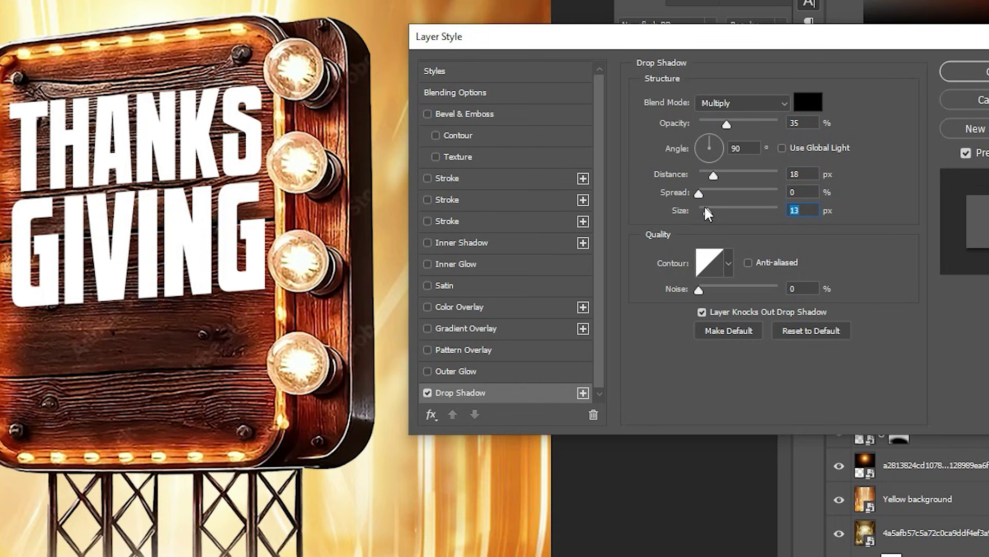
drag(709, 210, 709, 211)
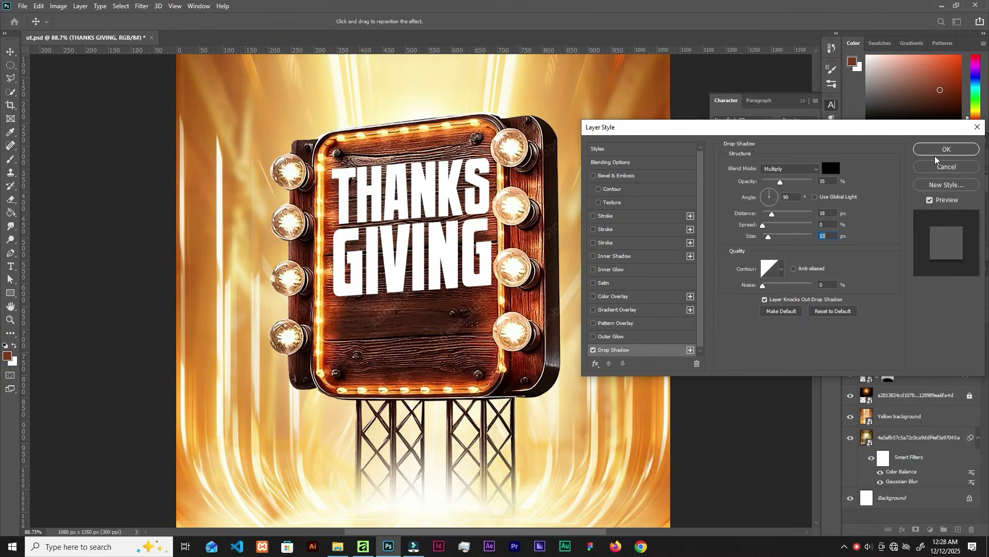
click(943, 150)
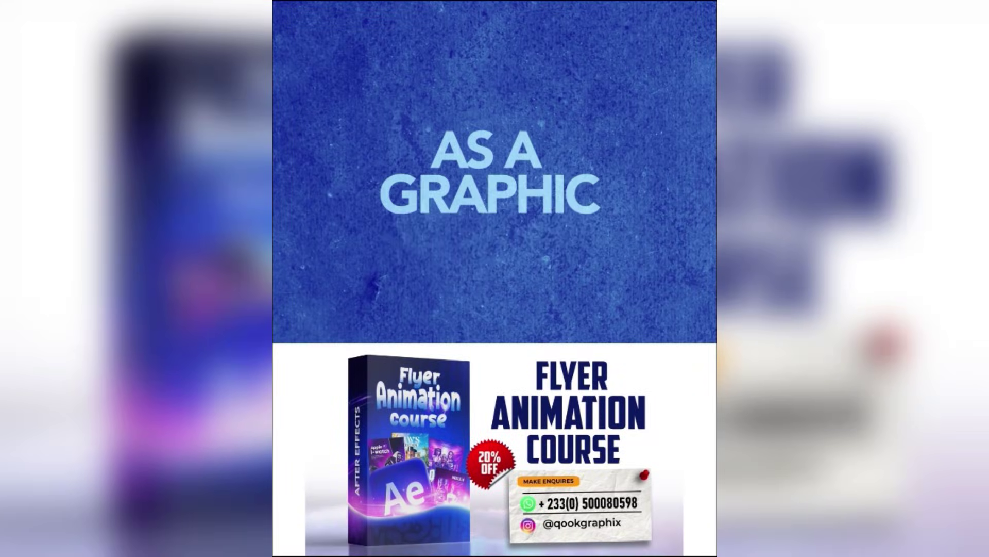
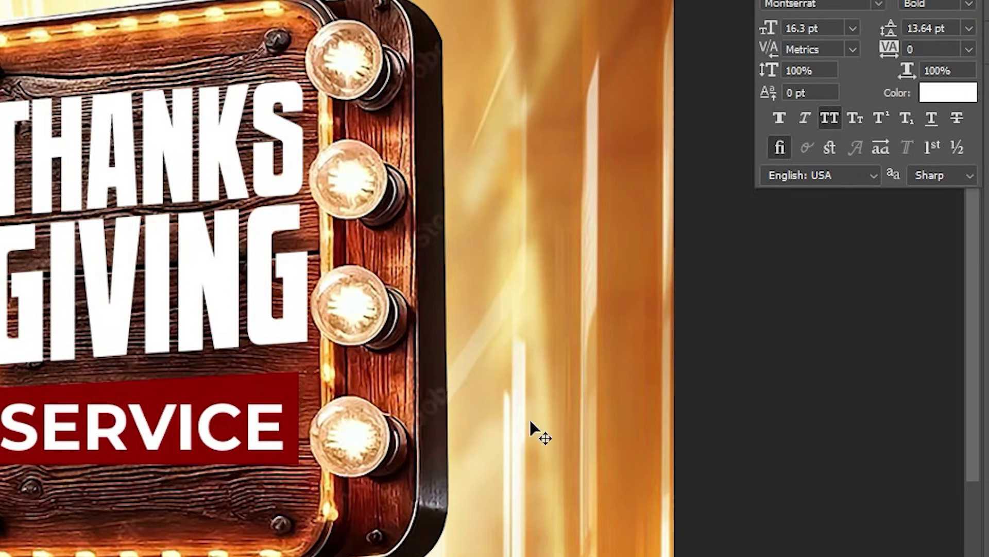
- Apply Stylistic Alternates to the SERVICE text and scale it down to 15.9 pt so it fits inside the red rectangle
click(884, 147)
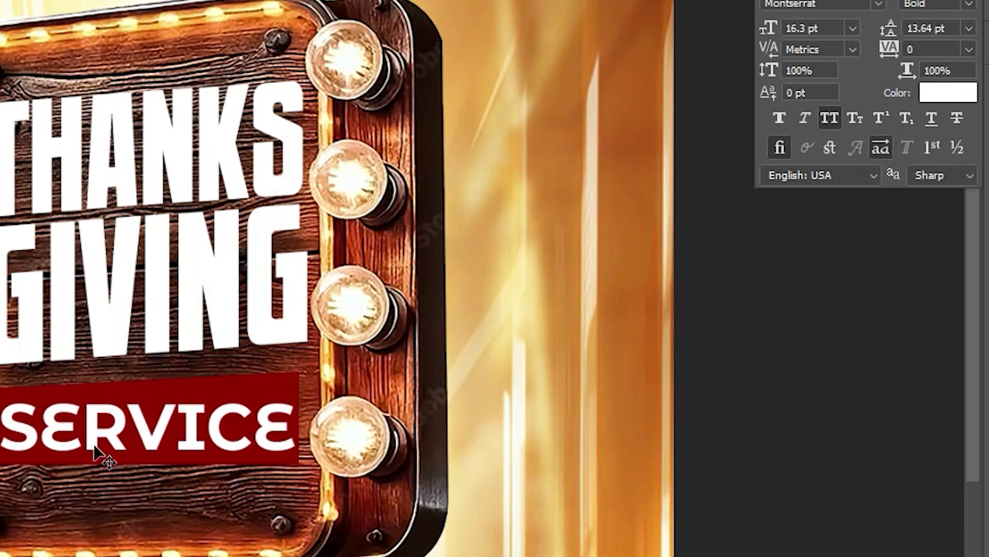
click(255, 432)
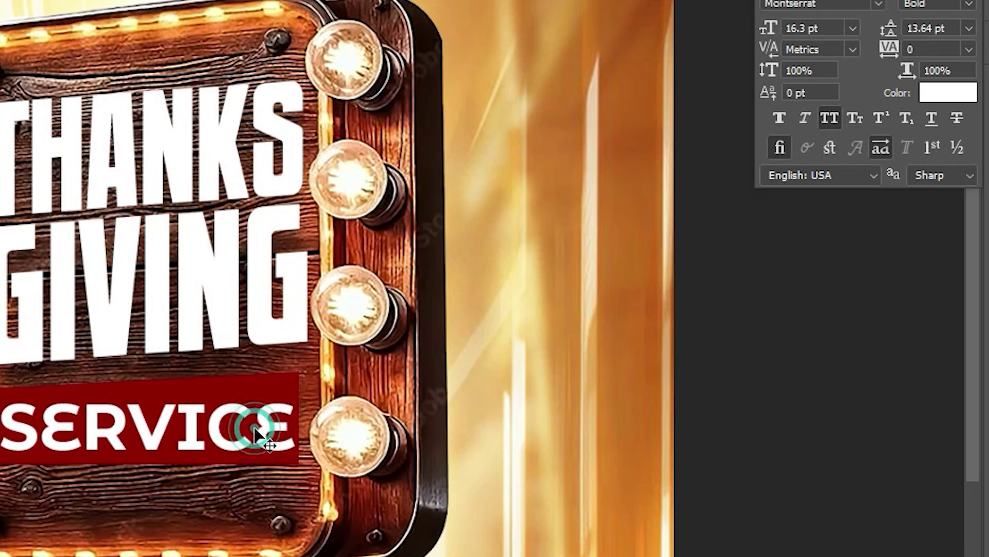
key(ctrl+t)
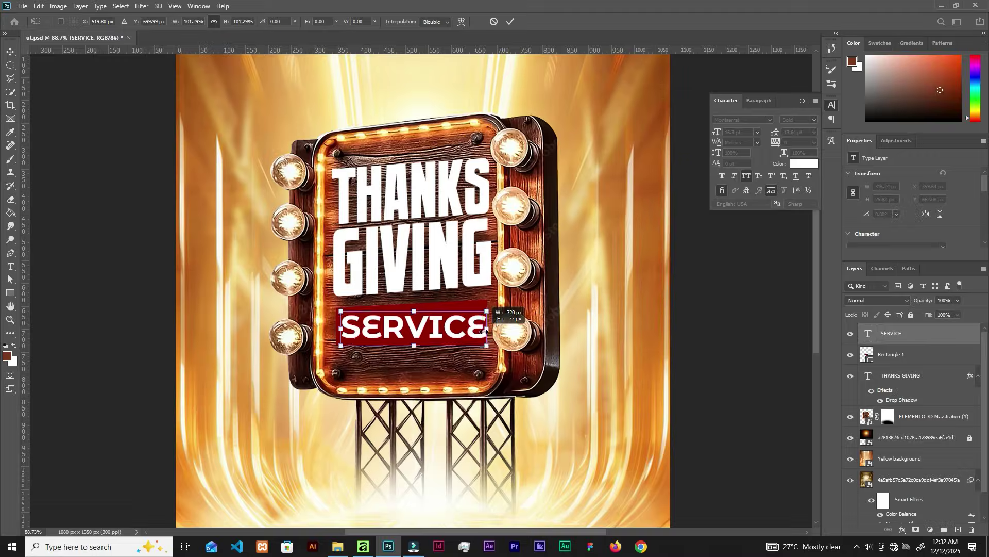
drag(297, 435, 289, 431)
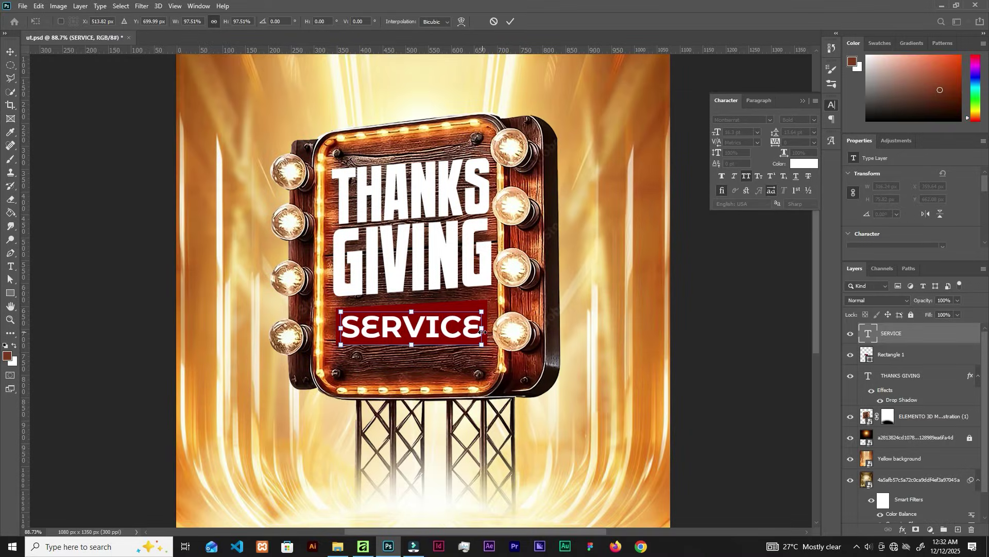
click(509, 21)
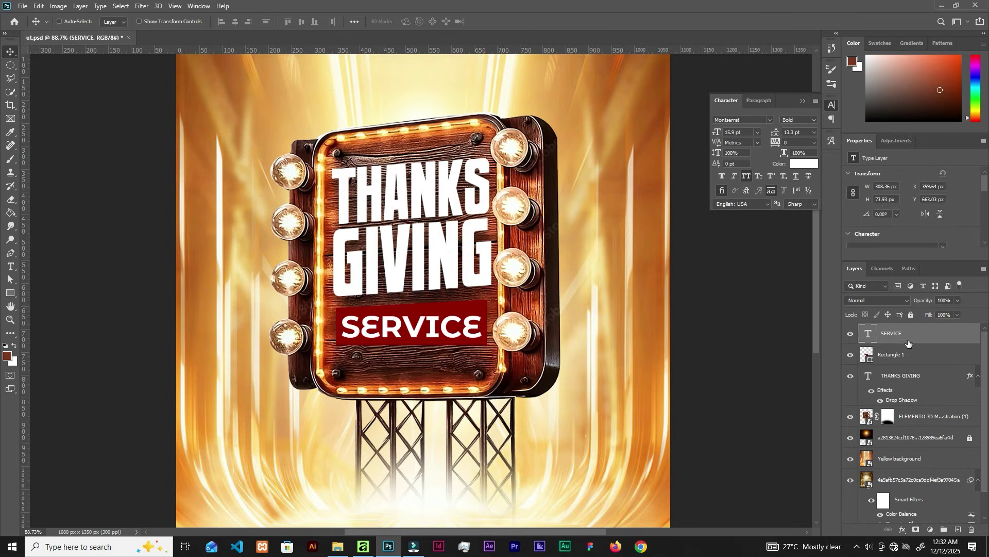
- Duplicate the SERVICE text layer, hide the original and rasterize the copy
key(ctrl+j)
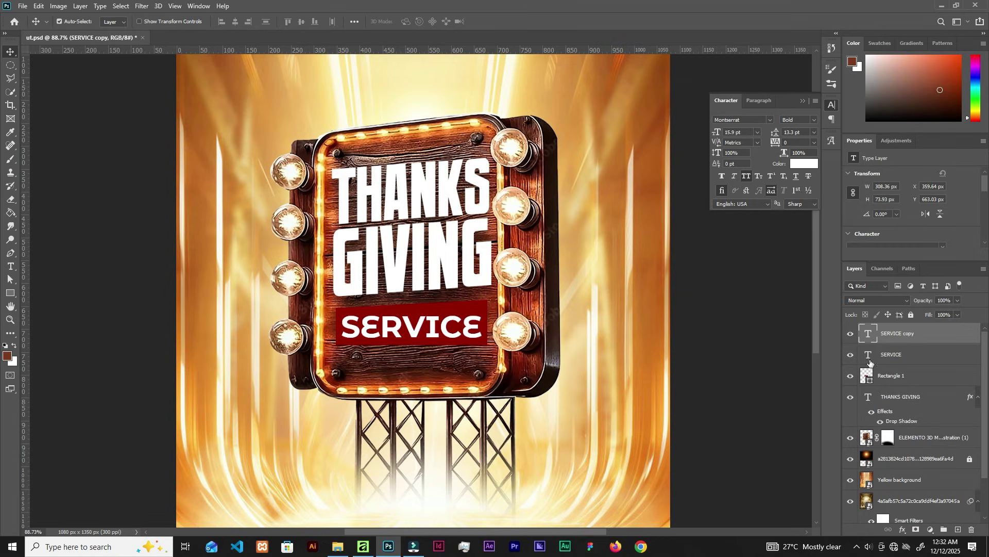
click(853, 357)
right_click(421, 335)
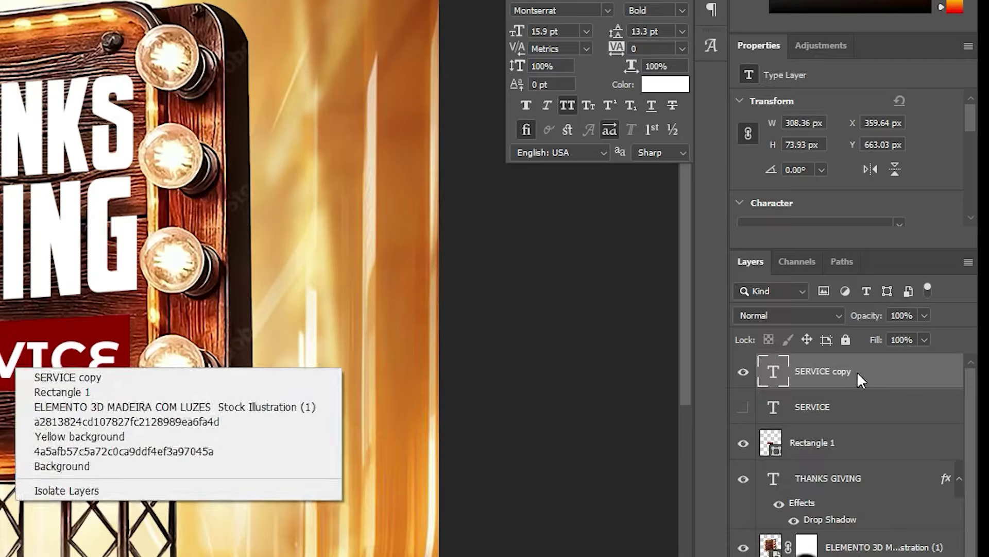
right_click(907, 332)
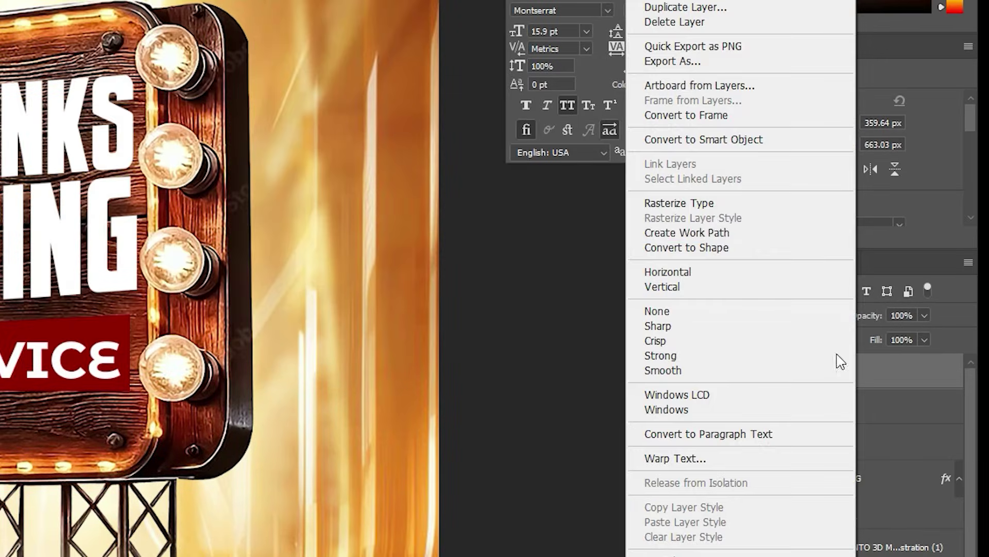
click(683, 203)
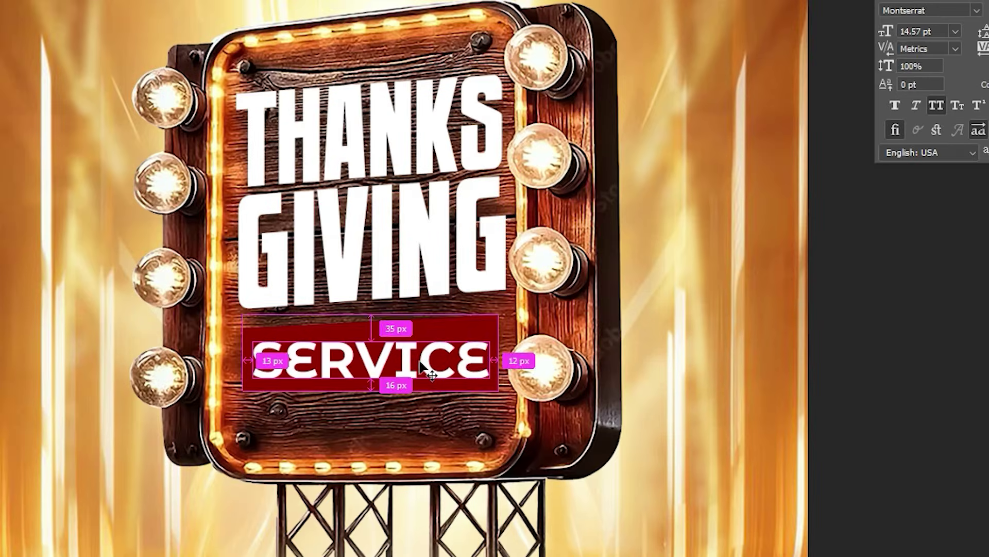
- Transform the rasterized SERVICE in perspective, making its right end taller, and nudge it up within the red rectangle
key(ctrl+t)
right_click(442, 358)
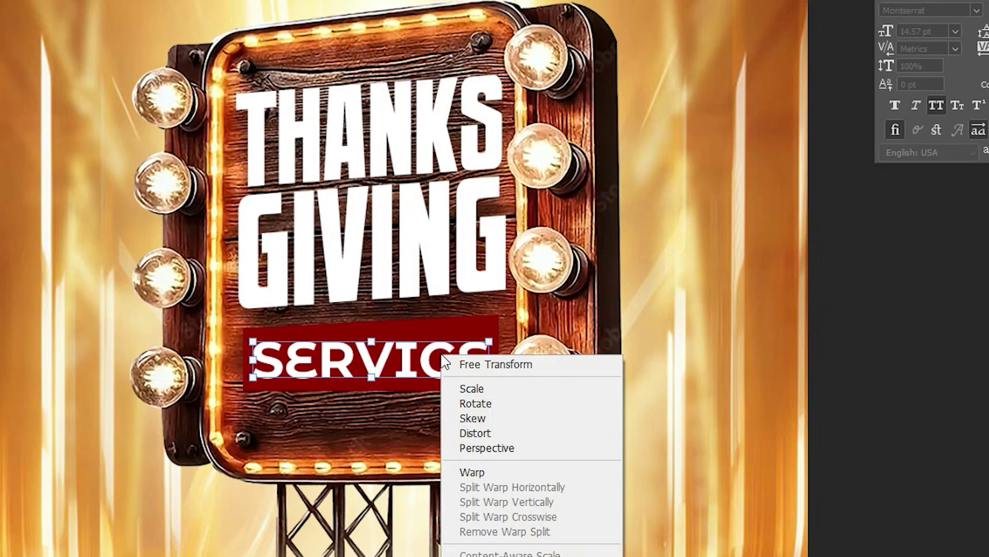
click(480, 431)
drag(490, 343, 489, 334)
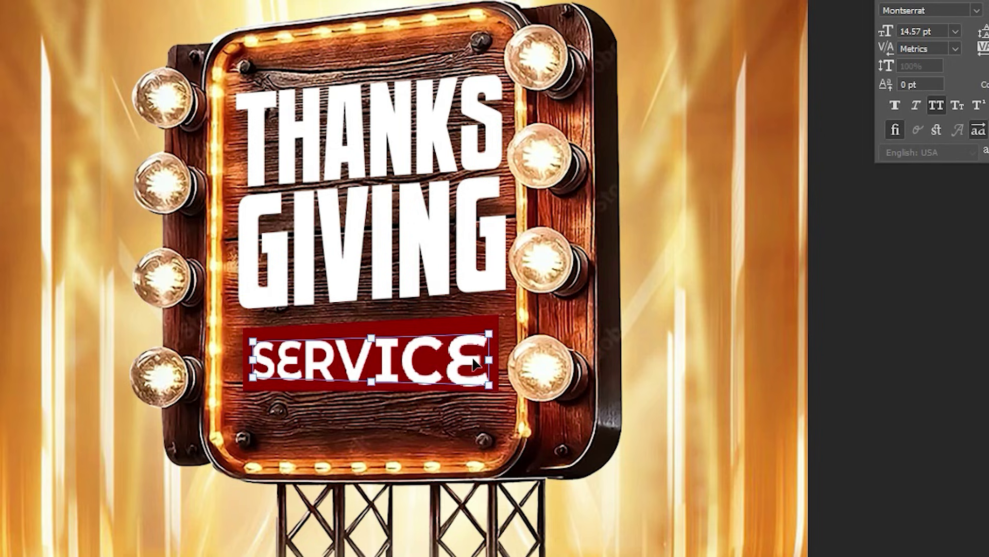
key(Up)
key(Up)
key(Up)
key(Up)
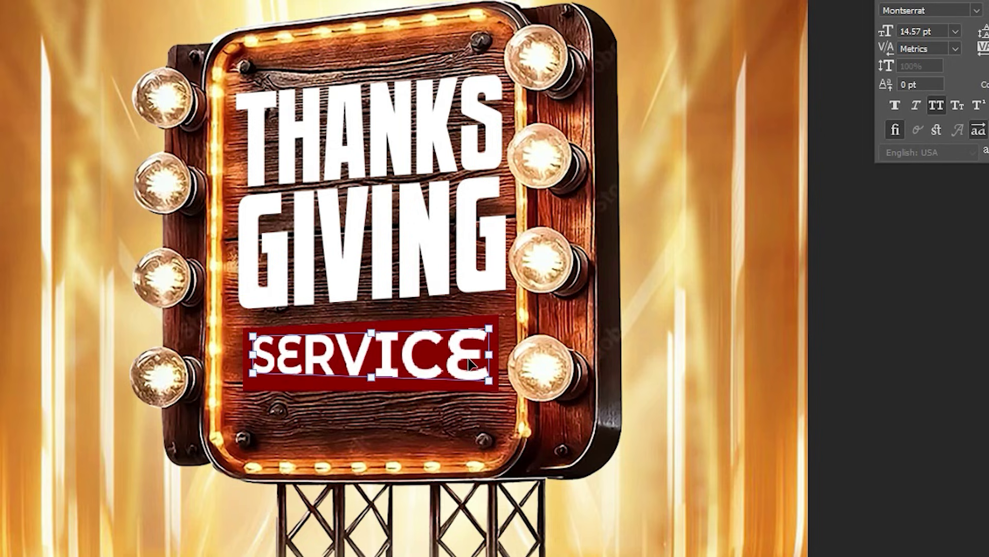
key(Up)
key(Up)
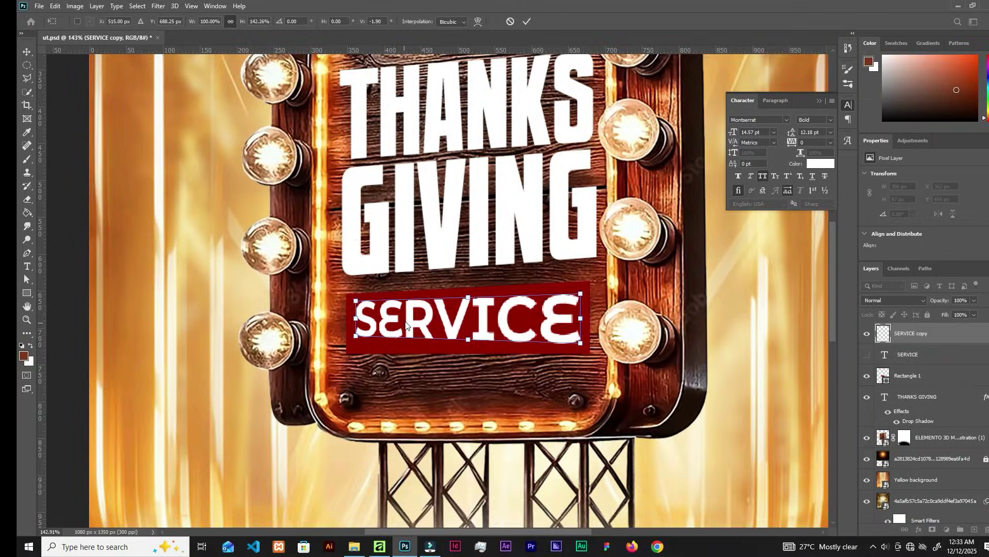
- Skew the corners of the rasterized SERVICE so its slant follows the edges of the red rectangle
right_click(406, 325)
click(418, 361)
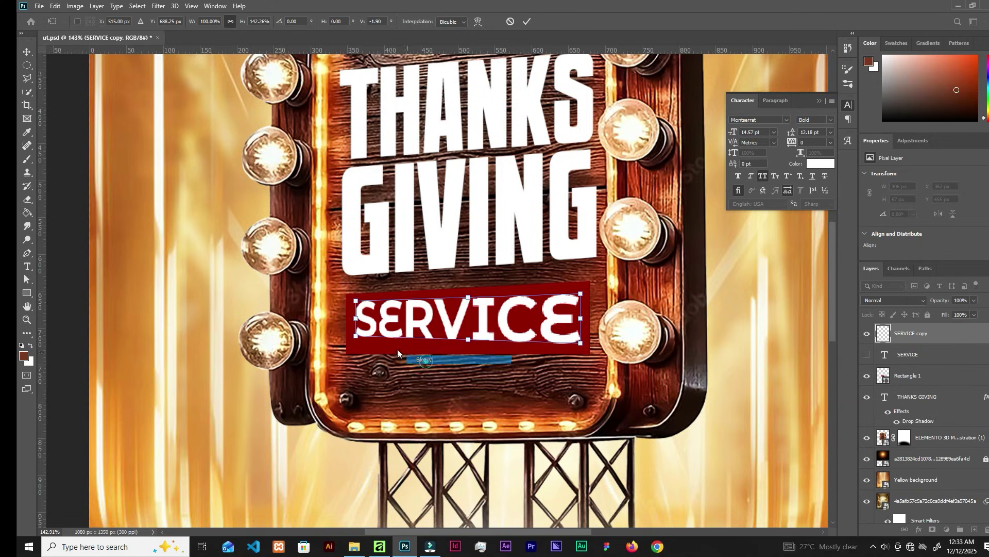
drag(355, 338, 356, 340)
drag(580, 295, 581, 290)
drag(578, 346, 585, 343)
key(ctrl+z)
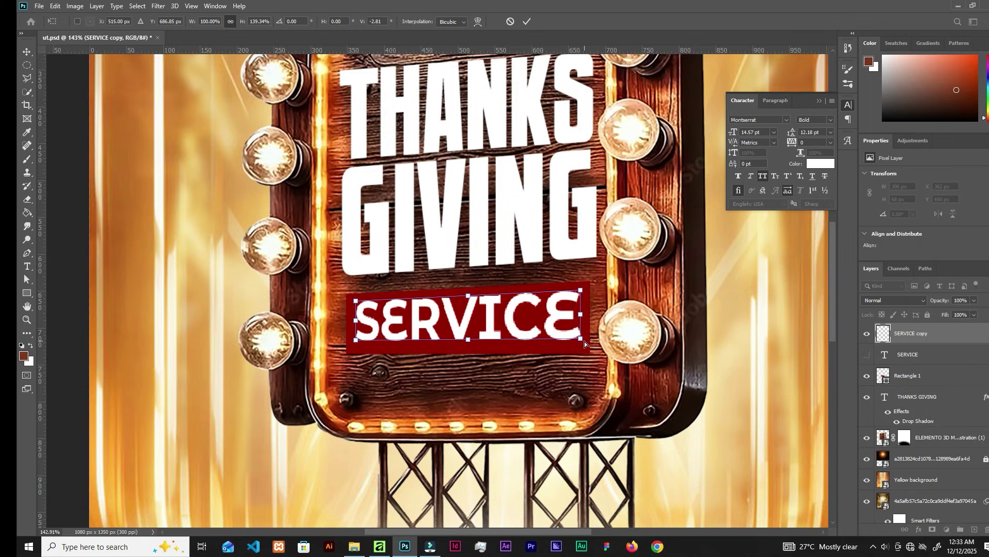
click(526, 21)
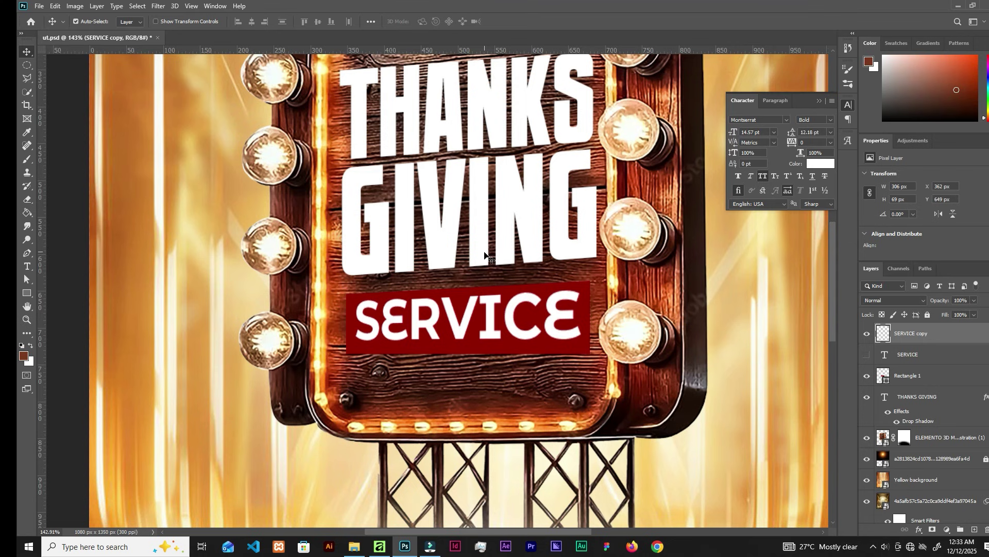
- Move the SERVICE lettering slightly down to center it on the red rectangle
drag(483, 304, 485, 308)
key(ctrl+minus)
key(ctrl+minus)
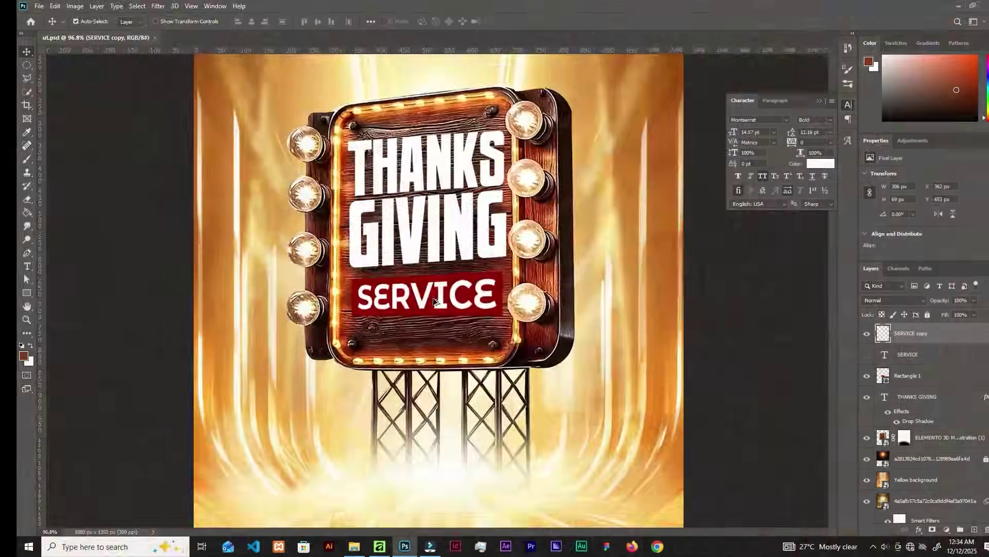
scroll(435, 302, up, 3)
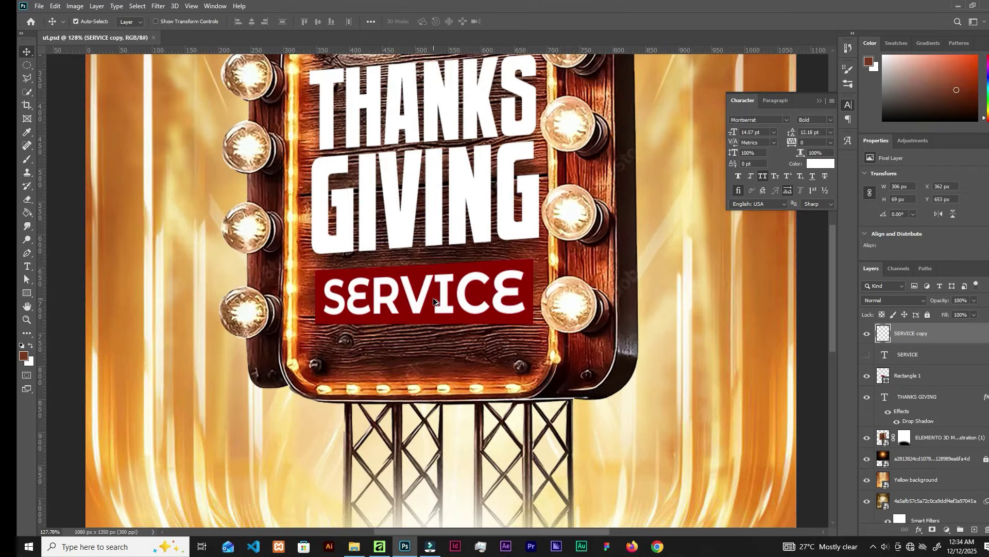
- Move the red rectangle and the SERVICE lettering together up, closer to the word GIVING
click(509, 272)
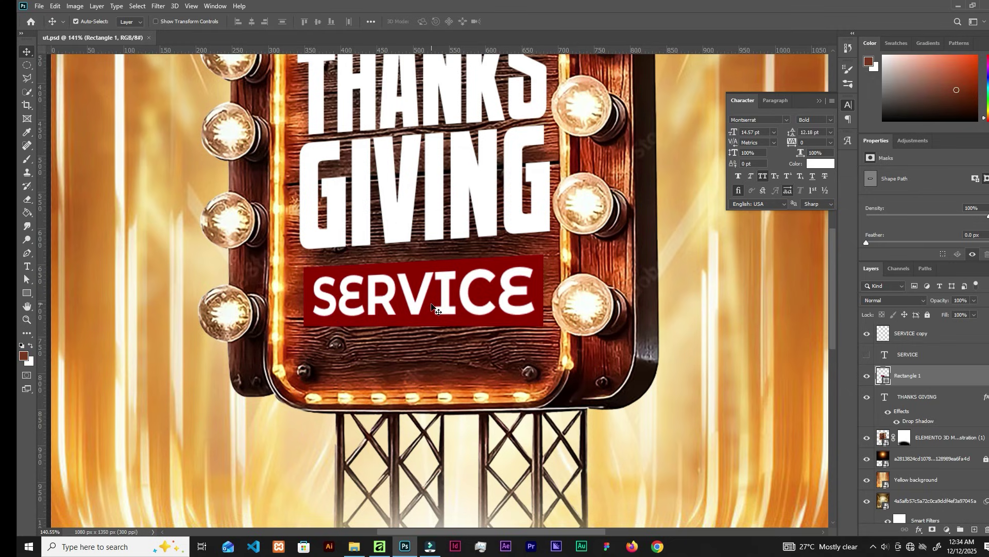
click(432, 305)
shift+click(471, 289)
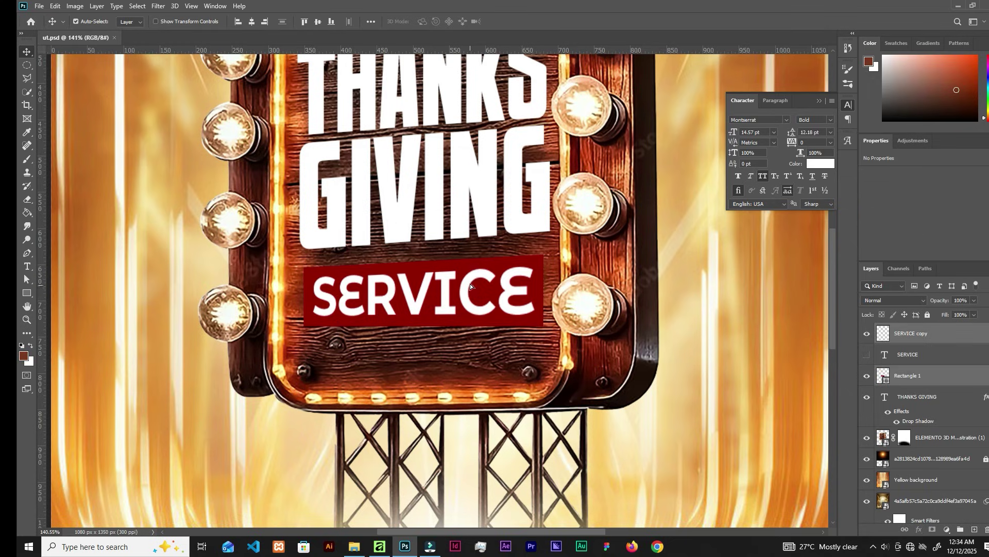
drag(472, 290, 471, 283)
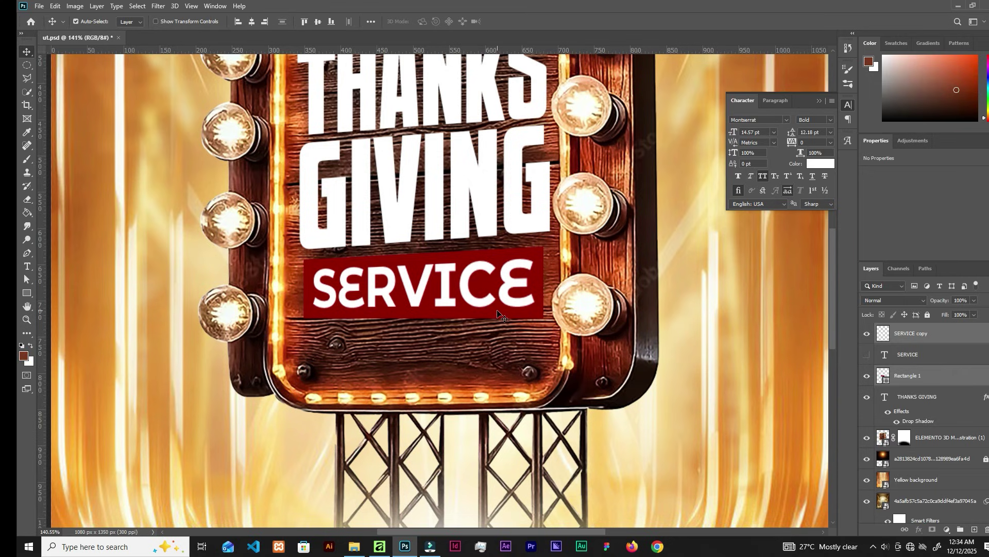
- Add a Multiply Drop Shadow to the red rectangle with 83% opacity, 90° angle, 6 px distance and 10 px size
click(917, 371)
click(867, 376)
click(866, 376)
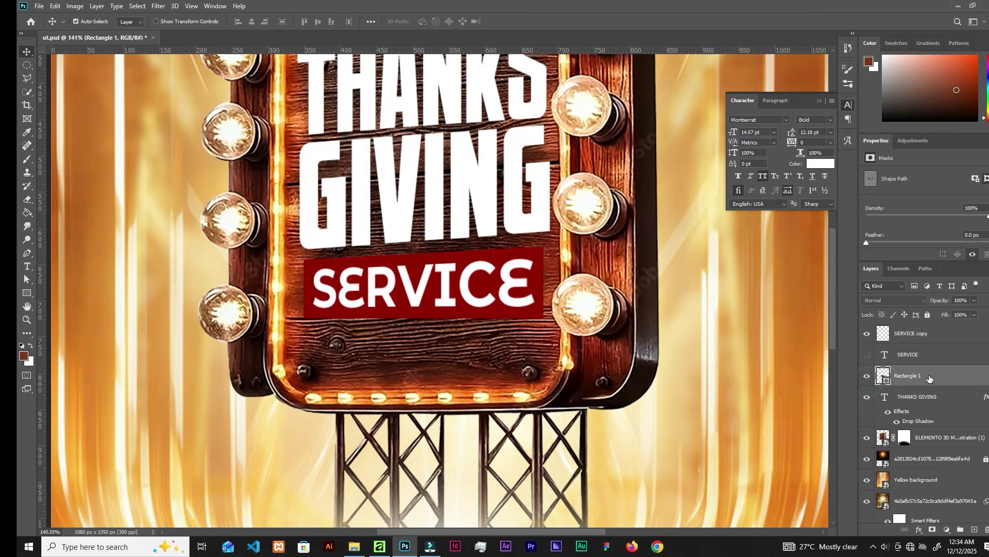
click(919, 529)
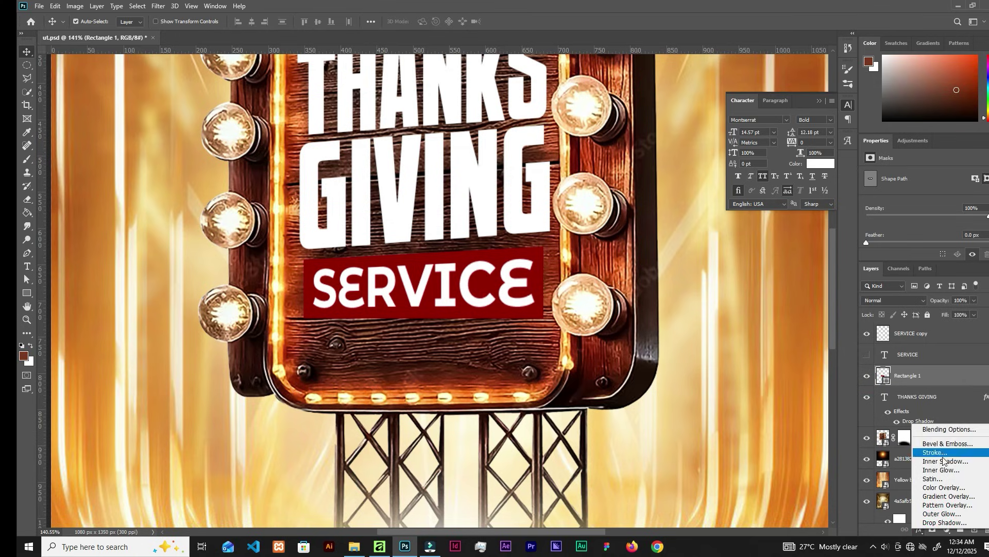
click(942, 429)
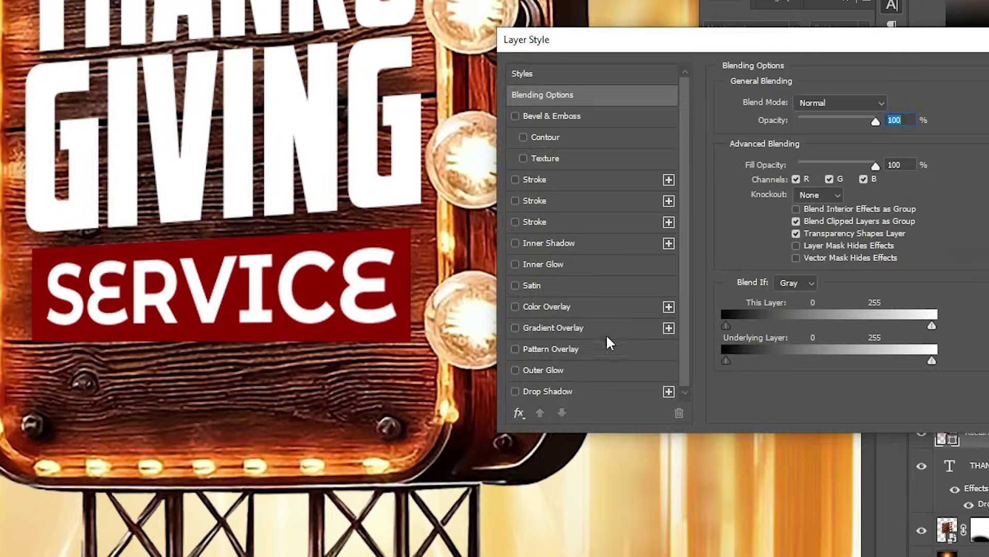
click(573, 393)
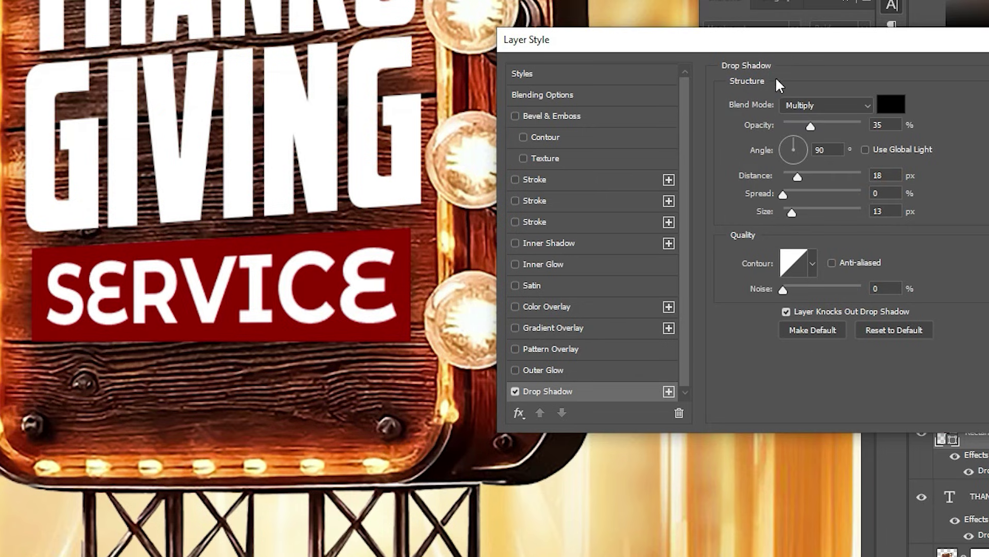
drag(743, 38, 736, 1)
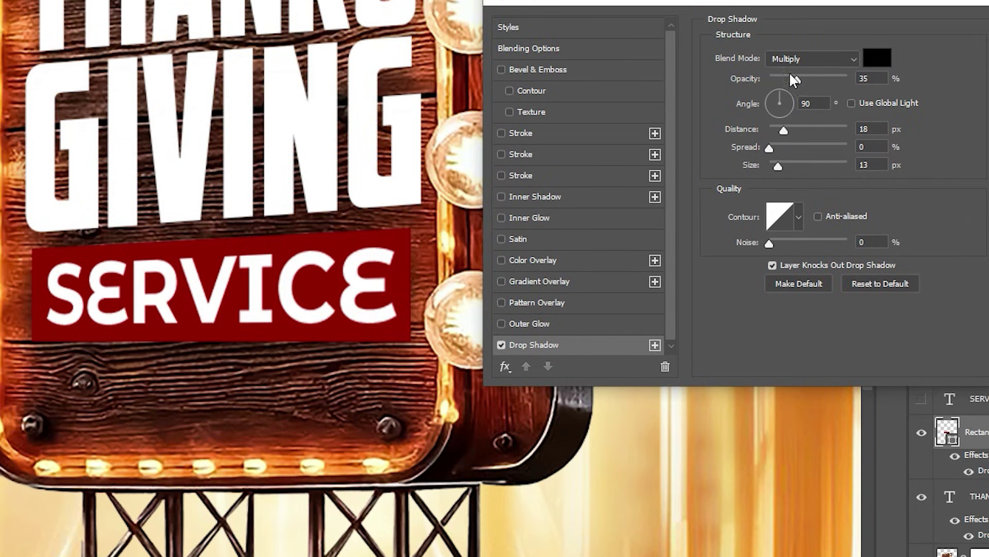
drag(791, 74, 818, 86)
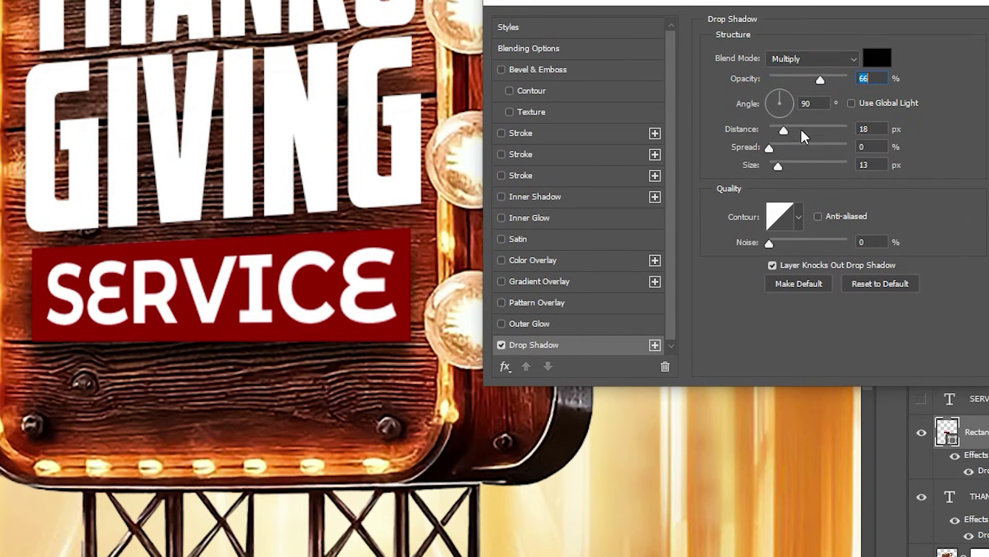
drag(781, 131, 774, 128)
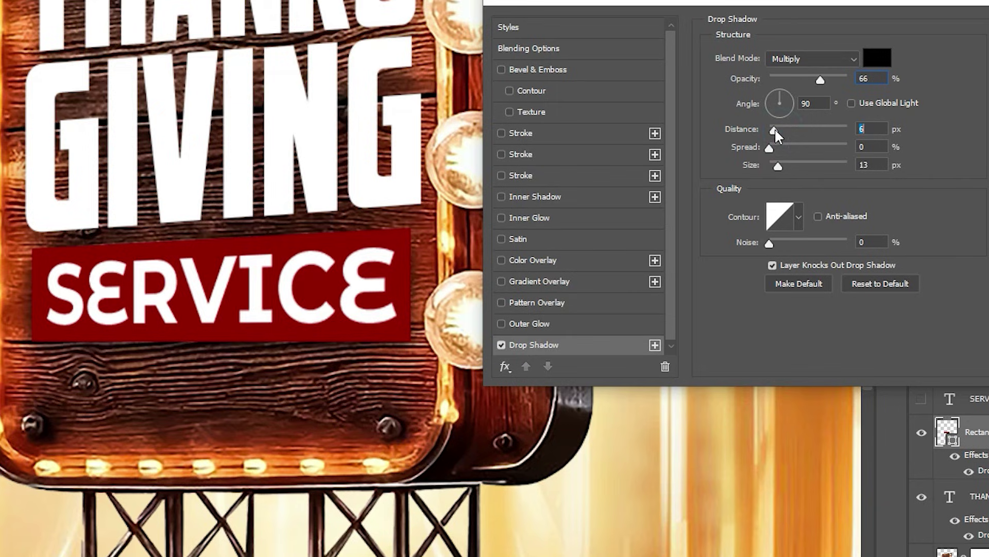
drag(777, 168, 778, 163)
drag(820, 82, 837, 84)
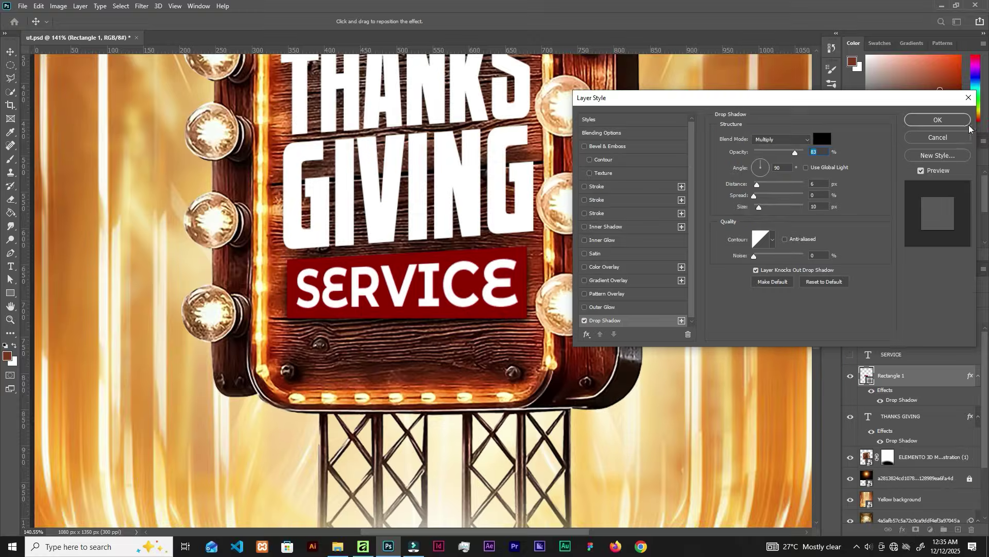
click(938, 120)
- Hide the "bible verse here" text and move THANKS GIVING, the red rectangle and SERVICE together down on the billboard
scroll(379, 265, down, 4)
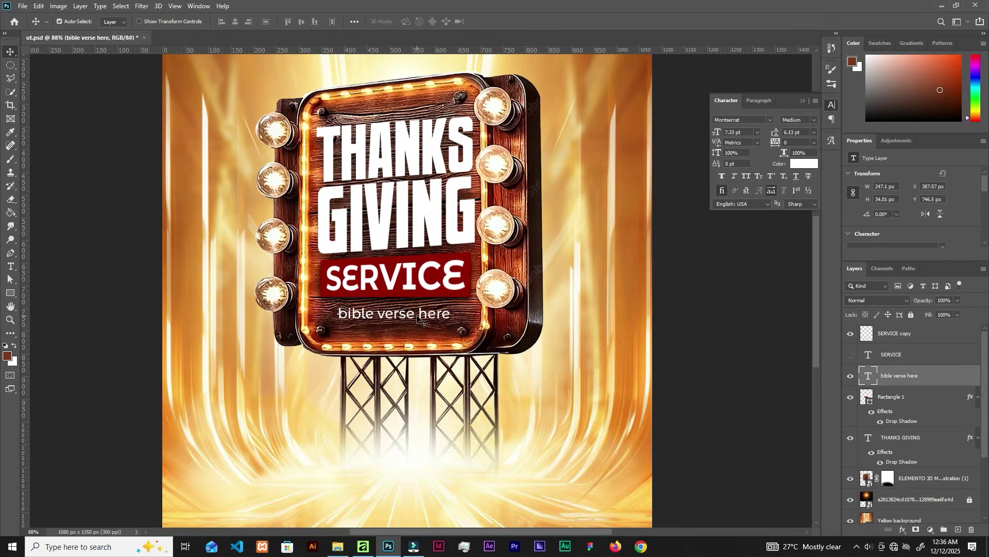
click(851, 376)
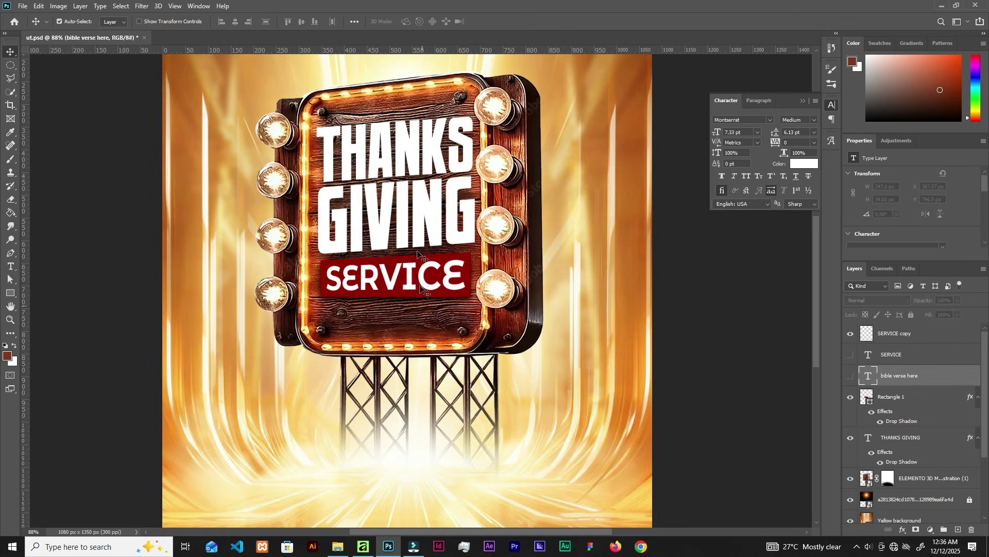
click(400, 166)
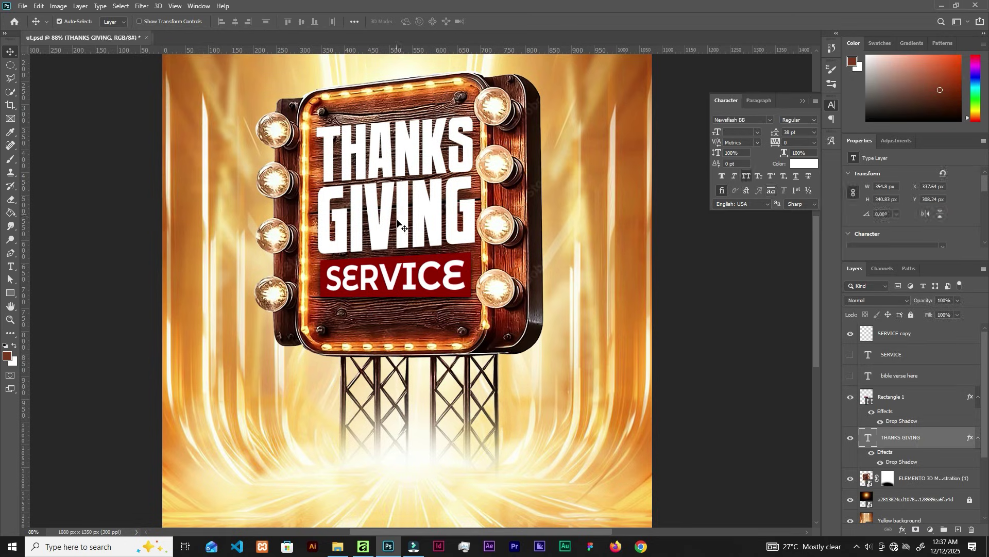
shift+click(407, 263)
shift+click(446, 261)
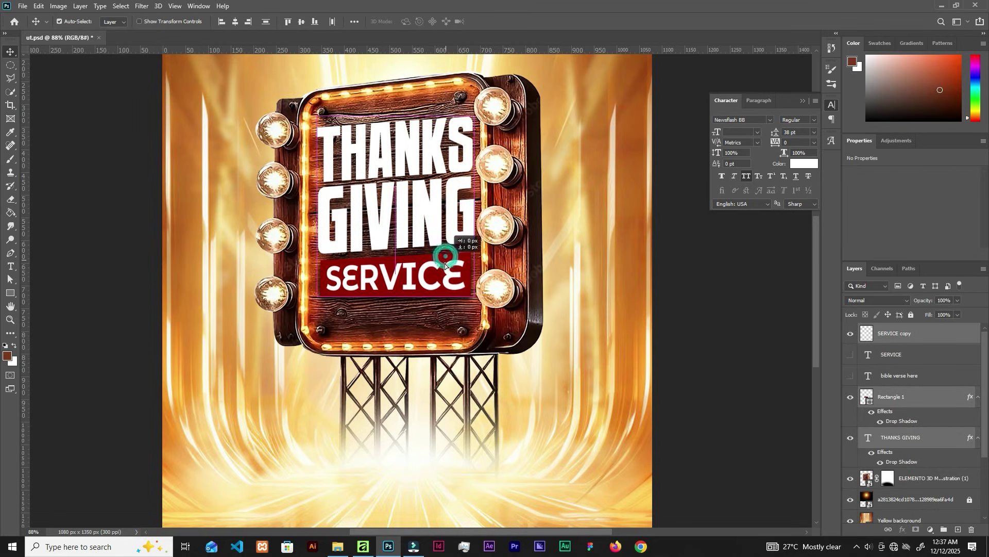
drag(445, 257, 444, 265)
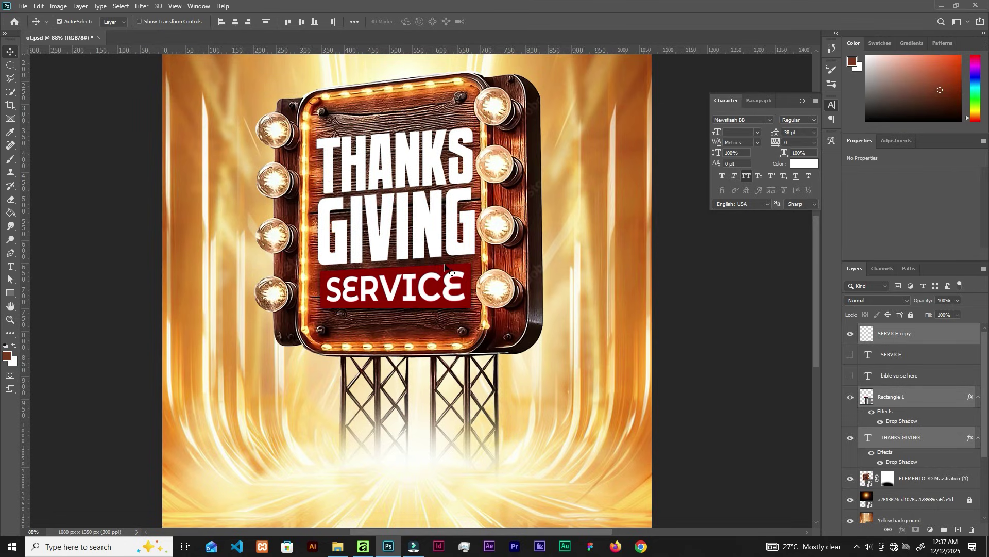
scroll(445, 267, down, 2)
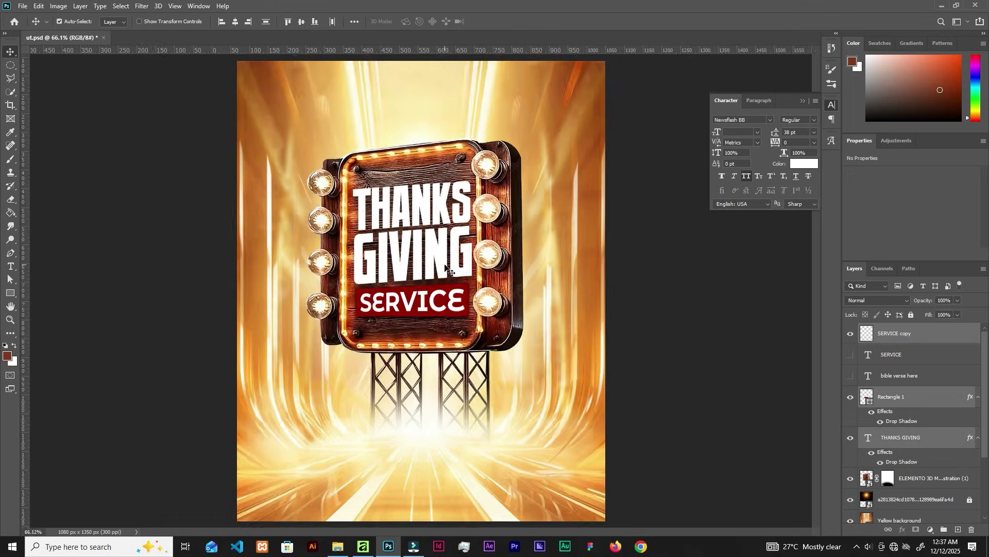
- Undo the downward move of the billboard lettering and the hiding of the "bible verse here" text
scroll(445, 267, up, 1)
key(ctrl+z)
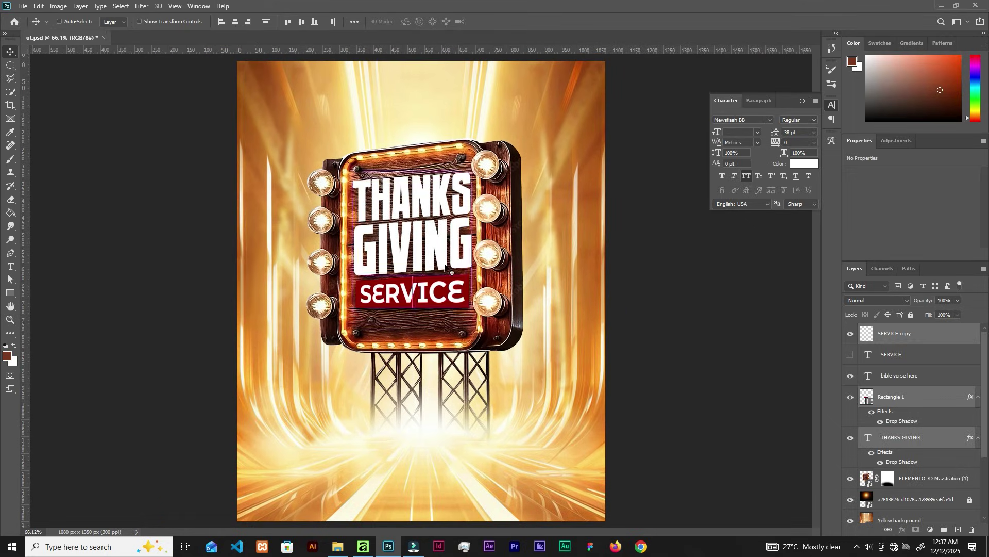
key(ctrl+z)
scroll(445, 267, down, 1)
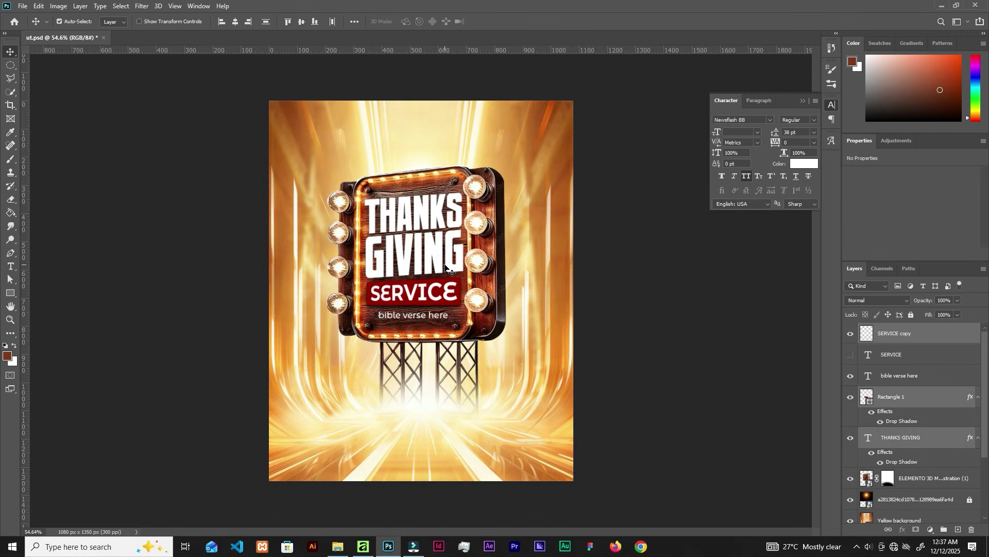
key(ctrl)
scroll(445, 267, up, 2)
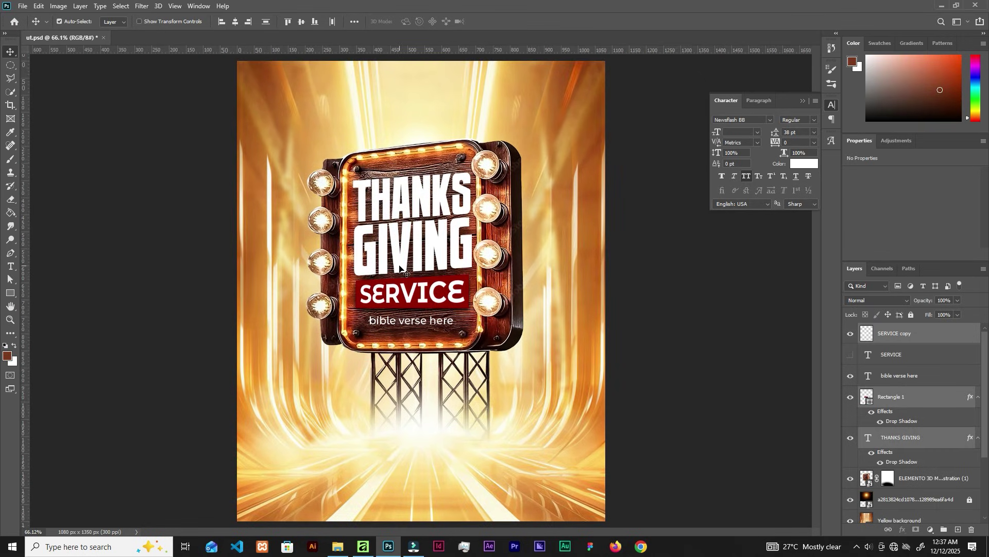
- Duplicate the THANKS GIVING text layer, hide the original, and rasterize the duplicate
click(412, 252)
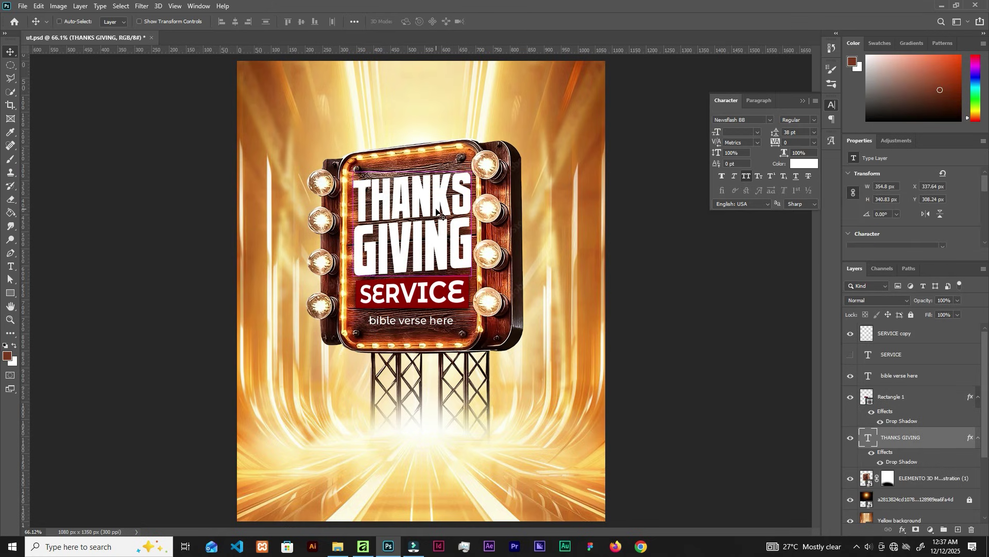
scroll(437, 212, up, 4)
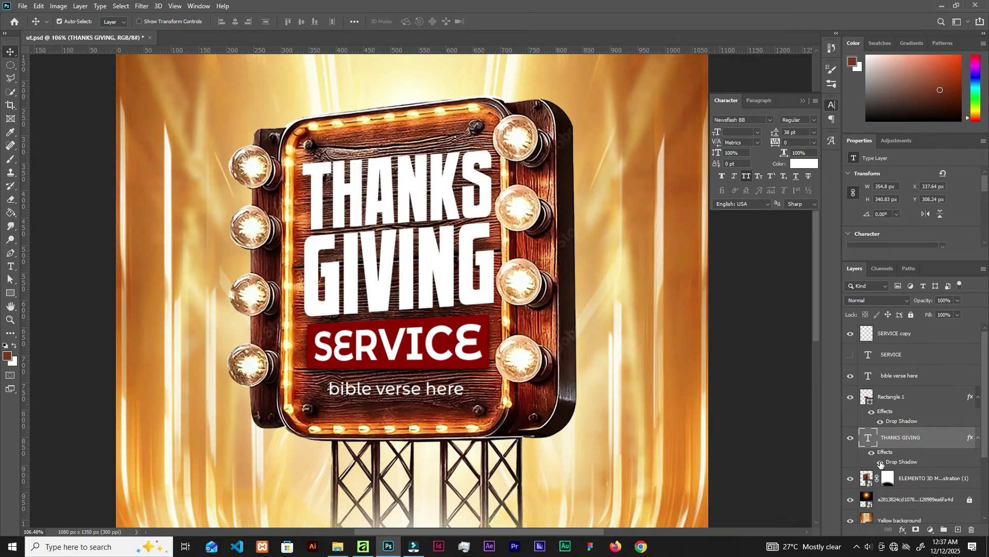
key(ctrl+j)
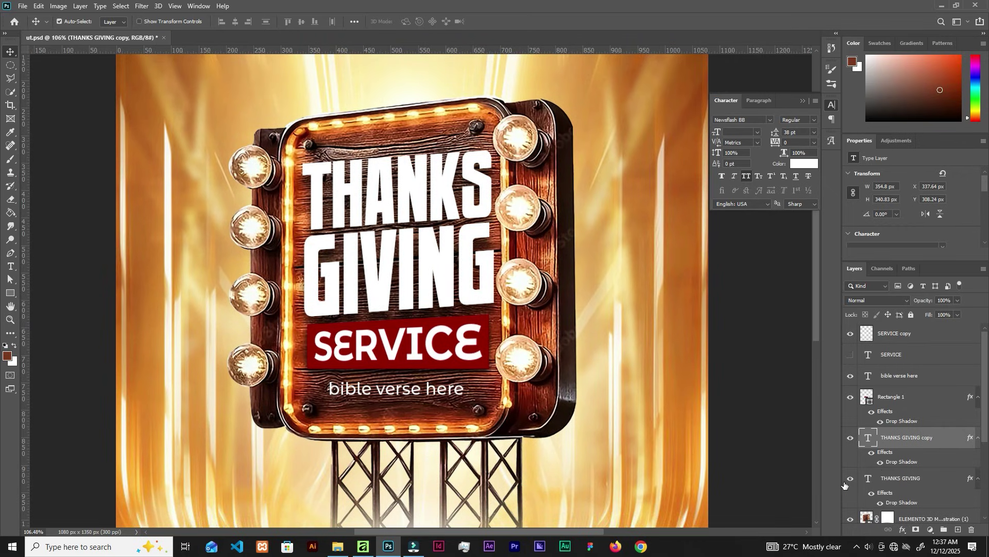
click(851, 479)
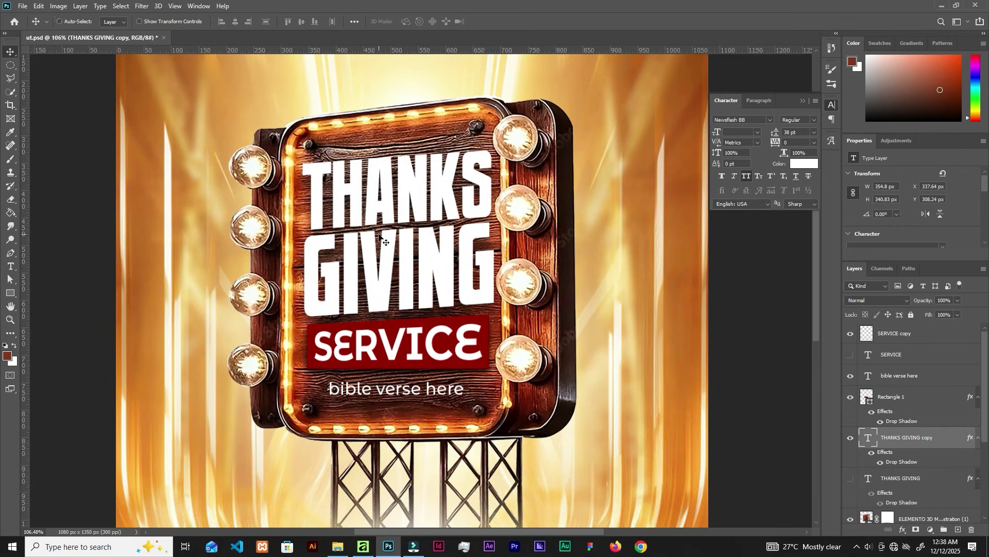
right_click(944, 447)
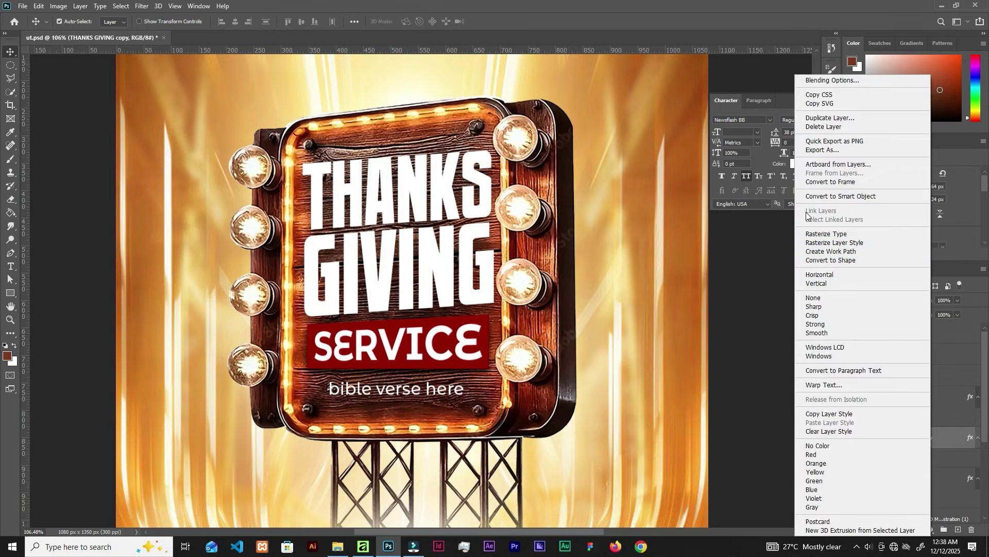
click(827, 234)
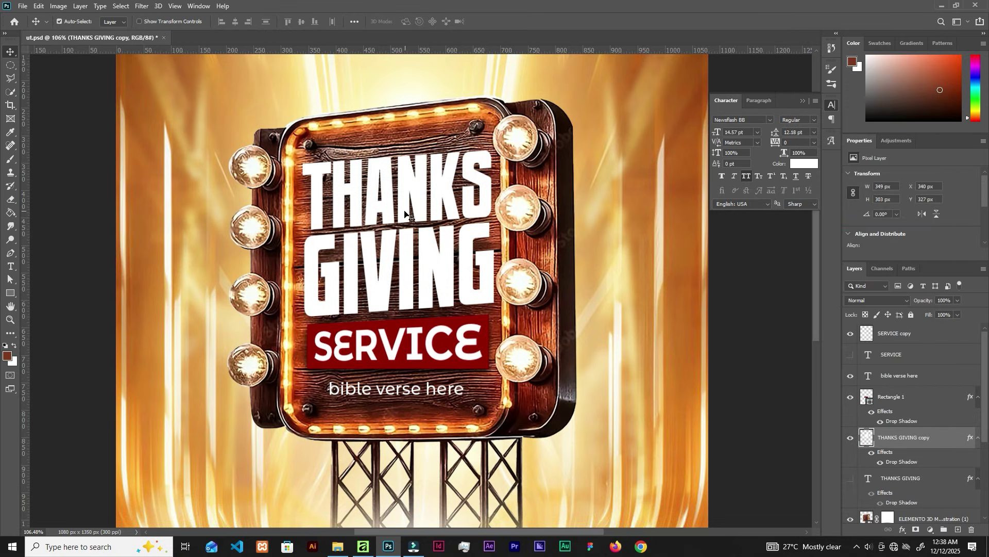
- Apply a Perspective transform to the rasterized THANKS GIVING, making its left side slightly shorter and its right side taller
key(ctrl+t)
right_click(456, 219)
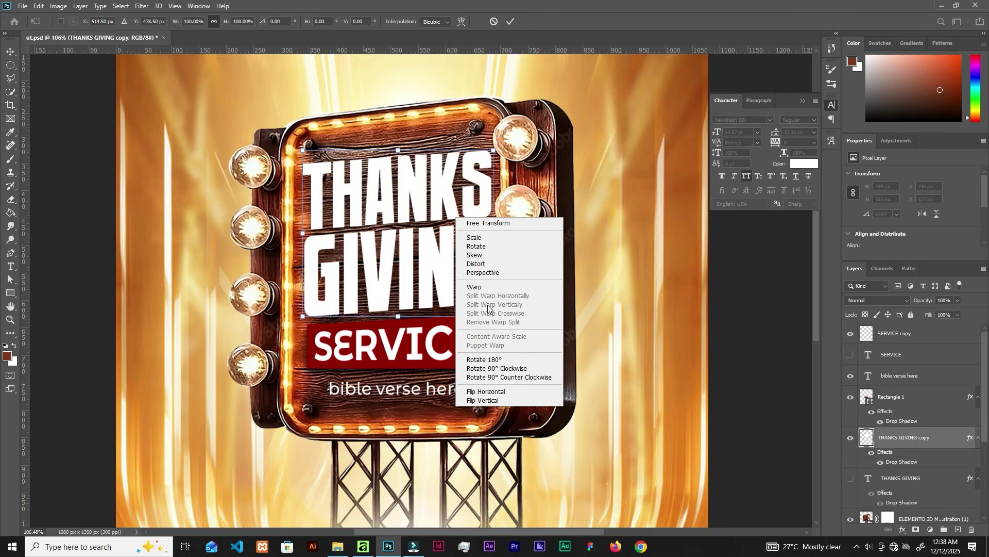
click(483, 272)
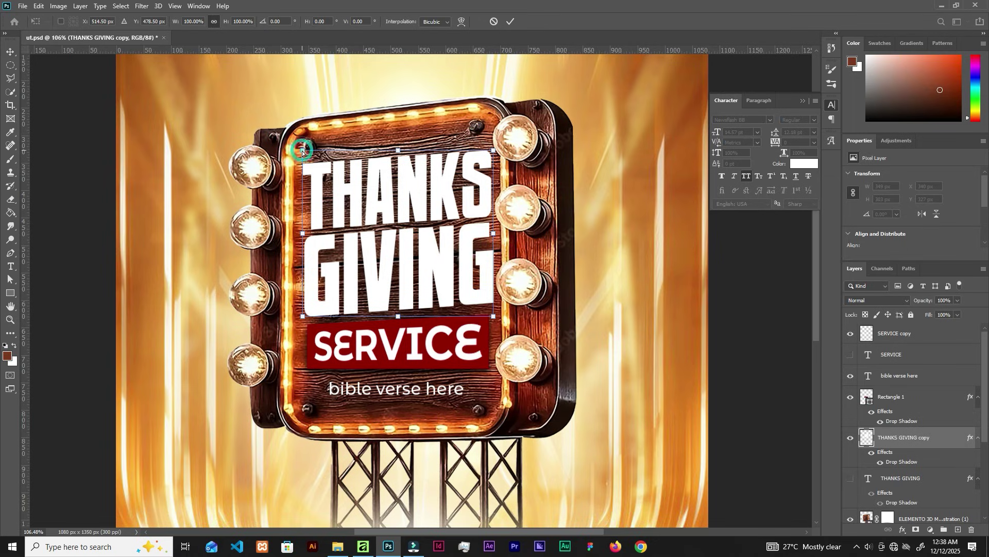
drag(303, 153, 302, 156)
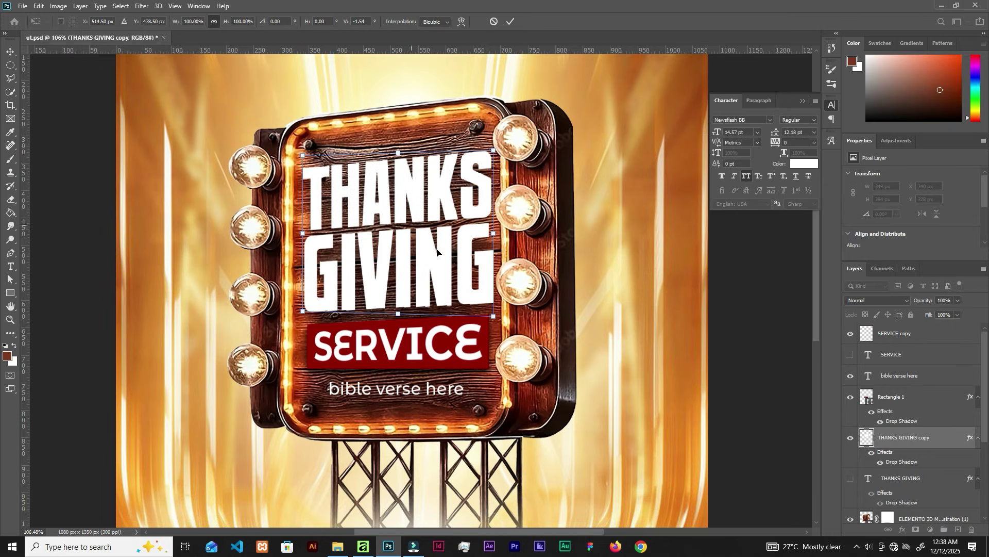
drag(492, 317, 494, 321)
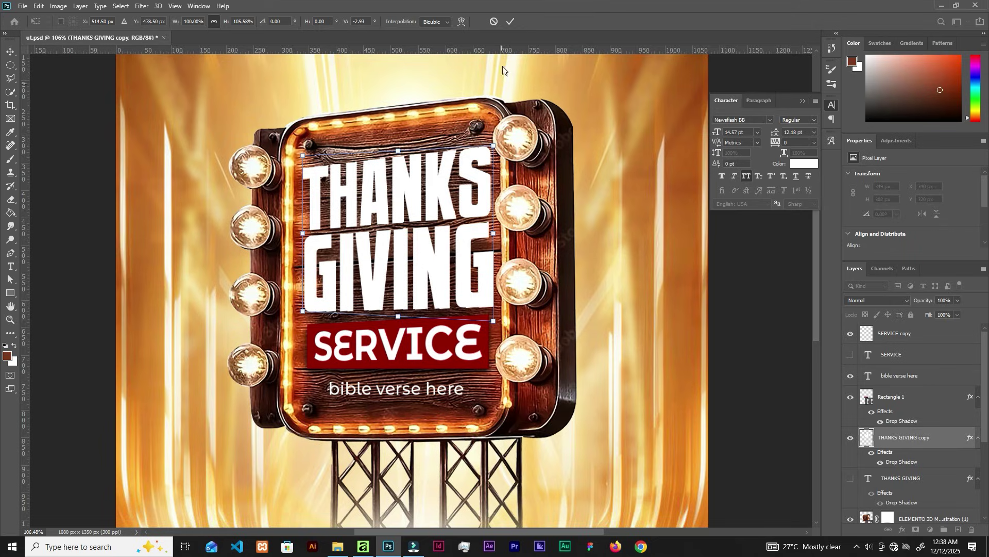
click(506, 23)
scroll(441, 286, down, 3)
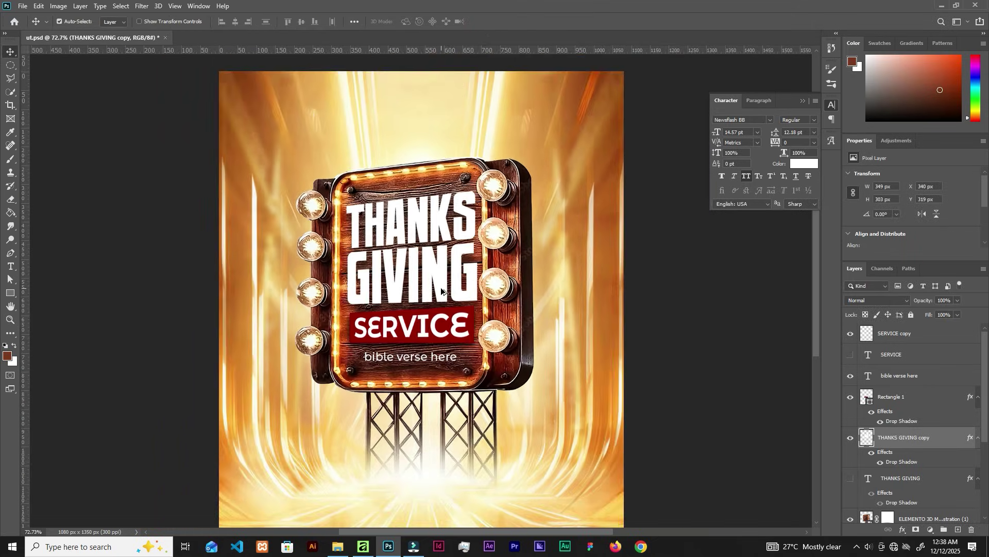
scroll(442, 291, down, 1)
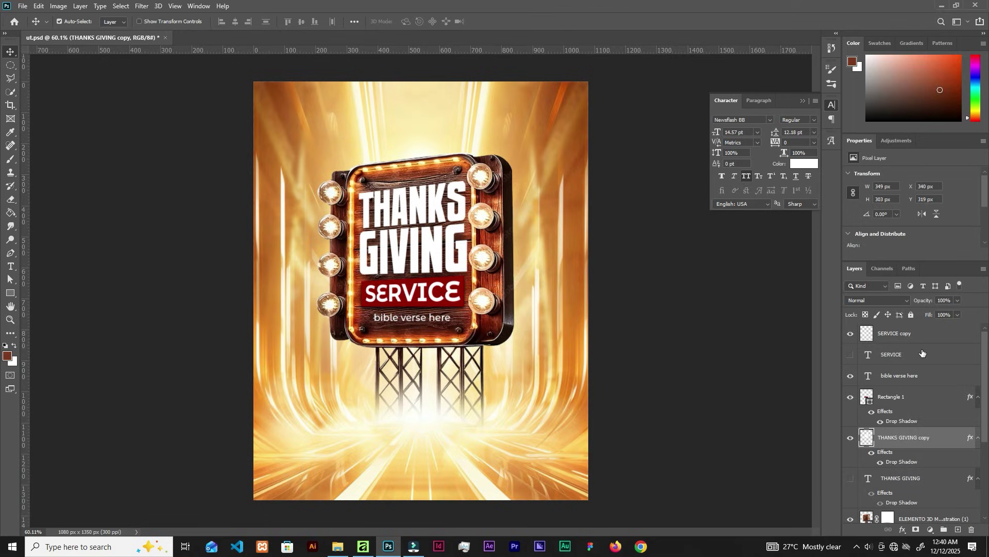
- Draw an ellipse shape as a circle about 168 px wide below the billboard, layered above the SERVICE lettering
click(922, 334)
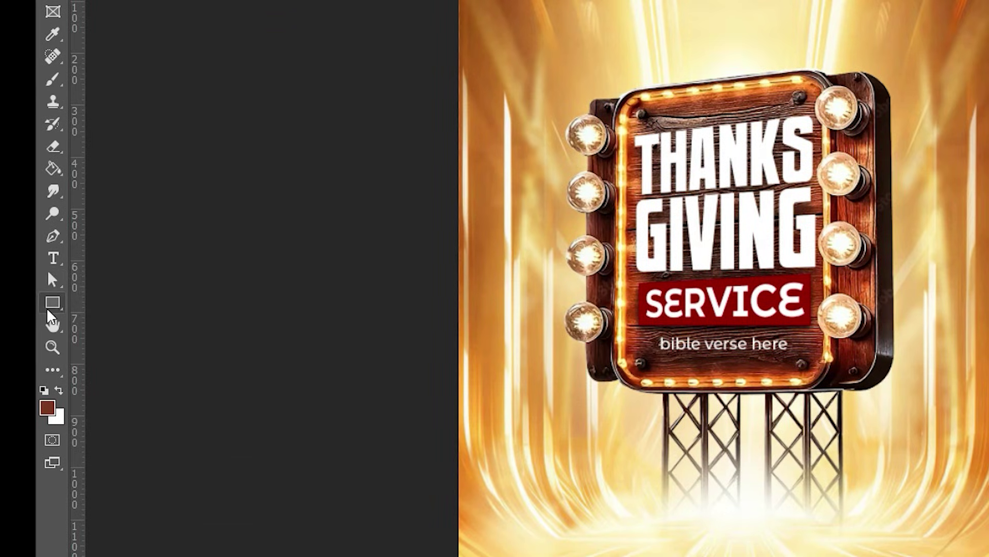
right_click(47, 311)
click(90, 336)
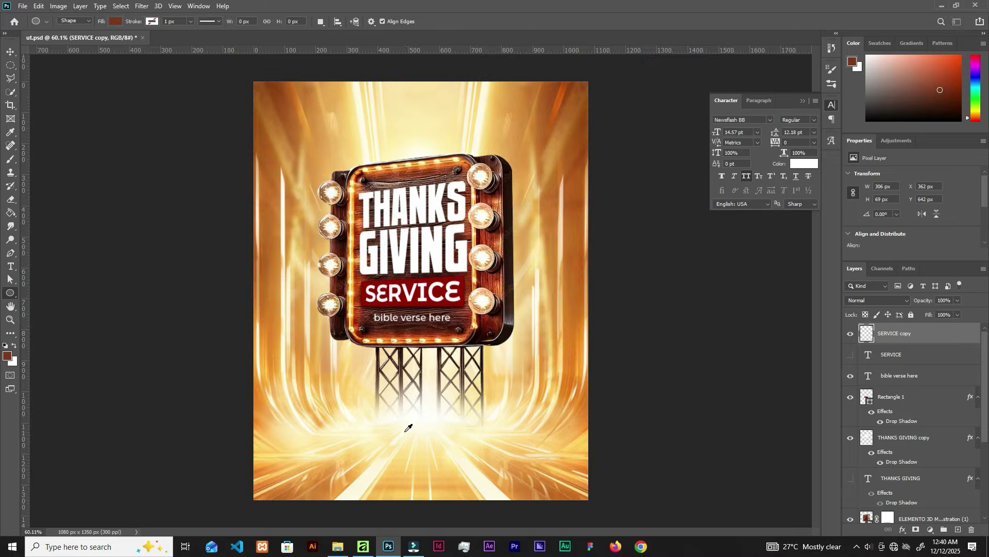
scroll(404, 407, up, 3)
mouse_move(392, 381)
mouse_down()
mouse_move(431, 396)
mouse_move(400, 388)
mouse_up()
key(v)
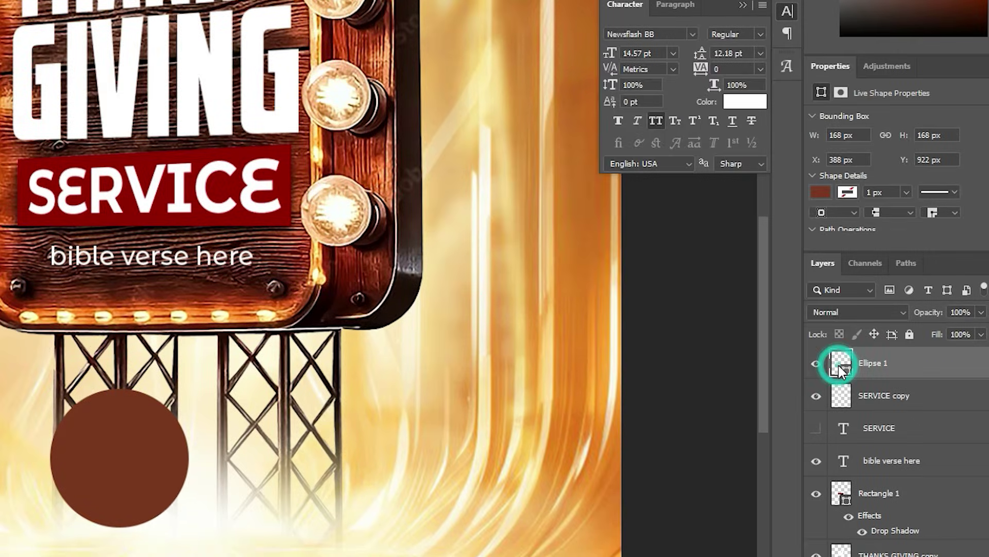
- Set the circle's fill color to FFDE72
double_click(866, 332)
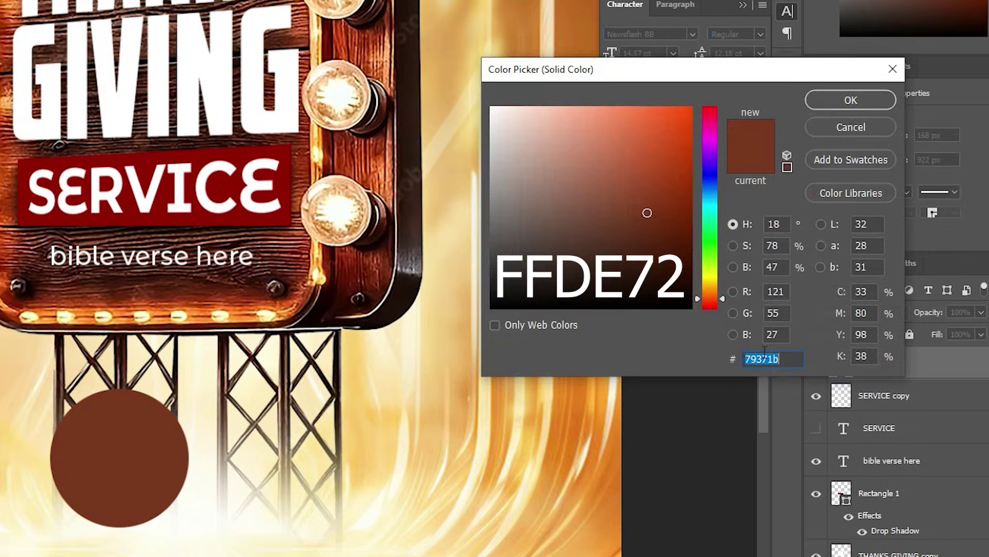
text(FFDE72)
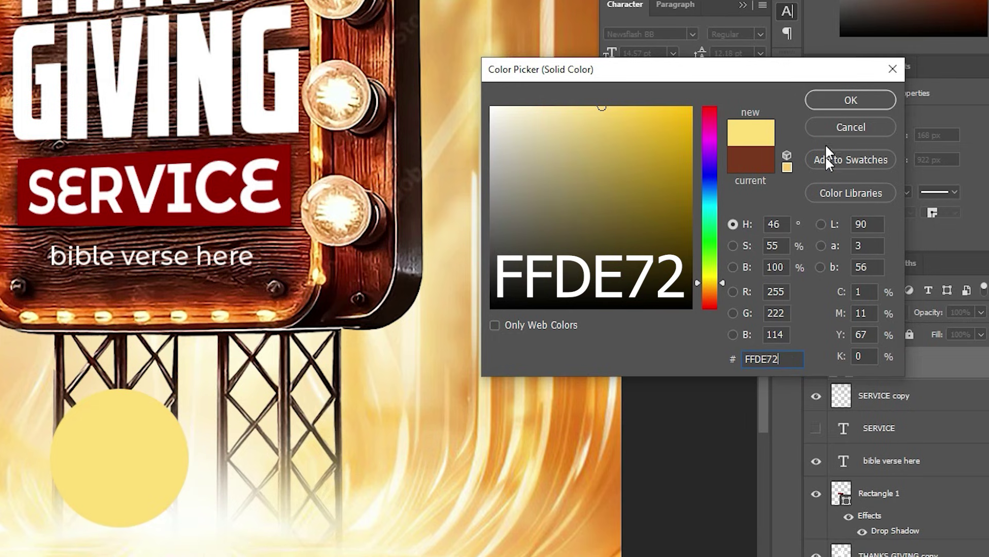
click(828, 105)
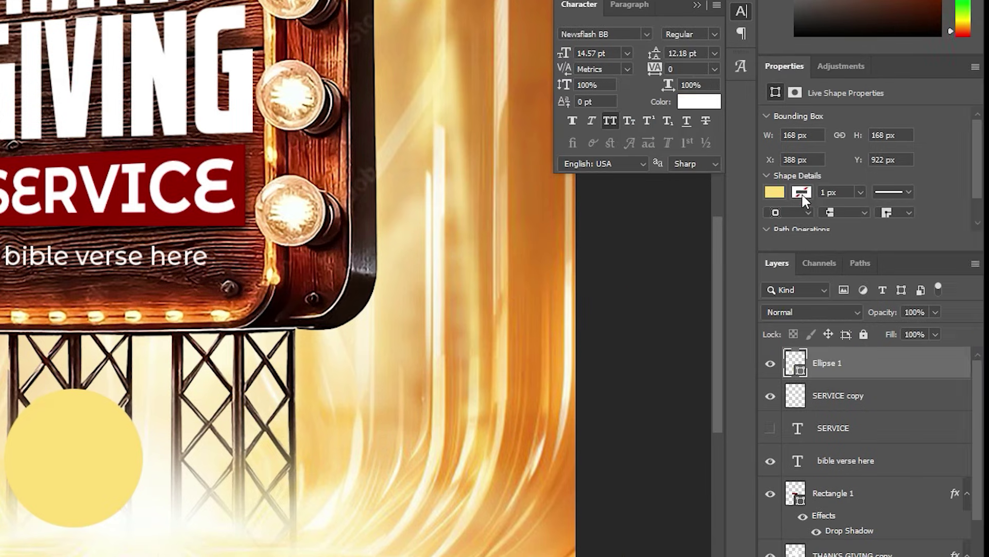
- Give the yellow circle a white (ffffff) stroke, trying 5 px and settling on a width of 8 px
click(847, 191)
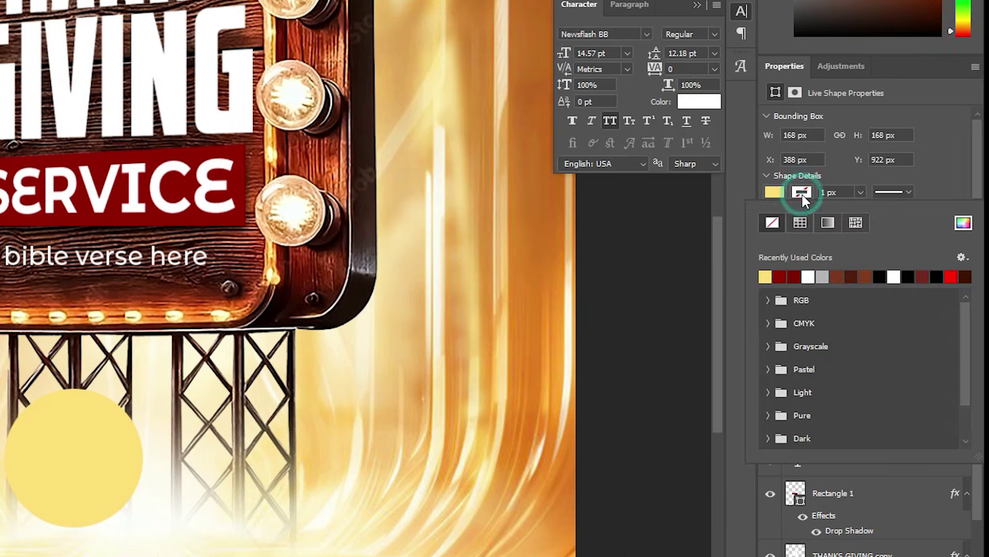
click(809, 276)
click(964, 223)
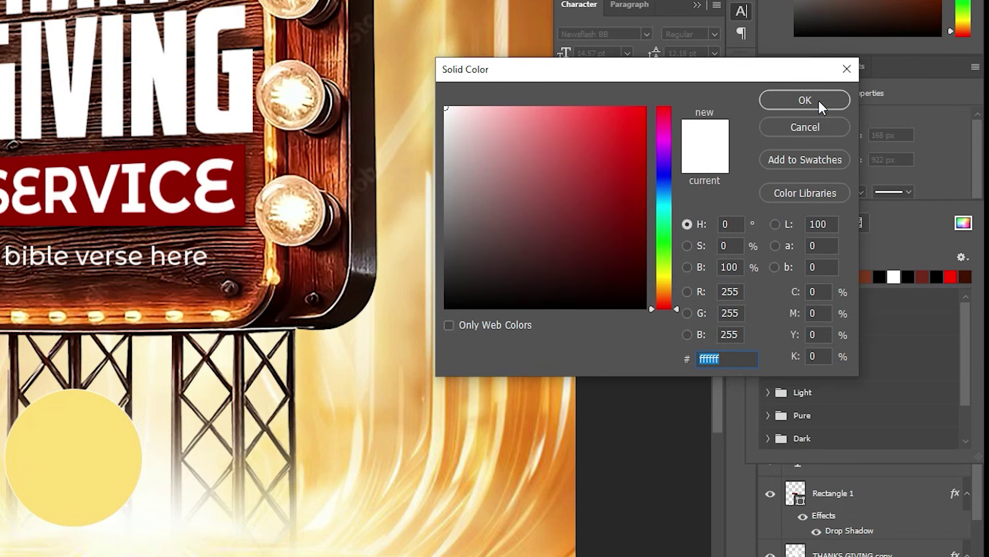
click(805, 101)
click(804, 195)
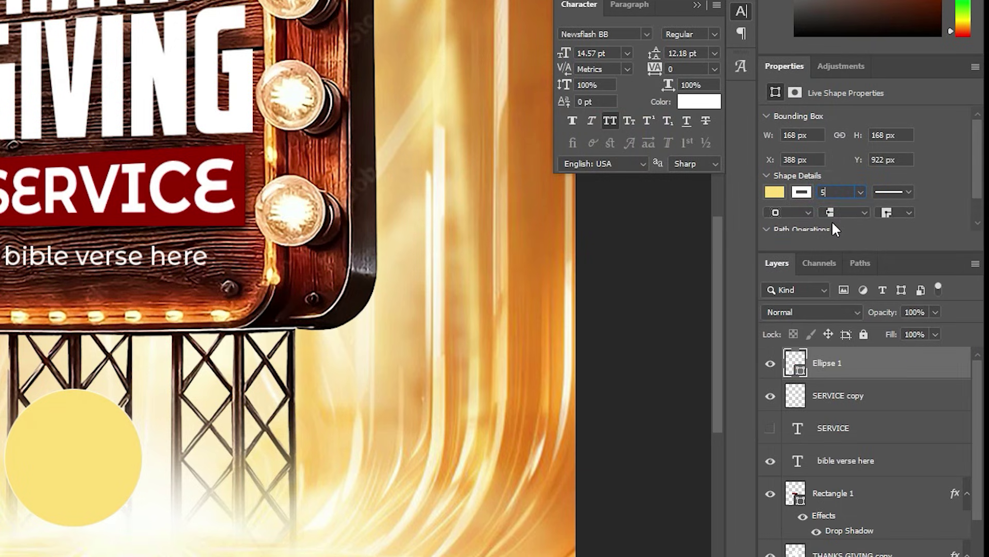
key(Return)
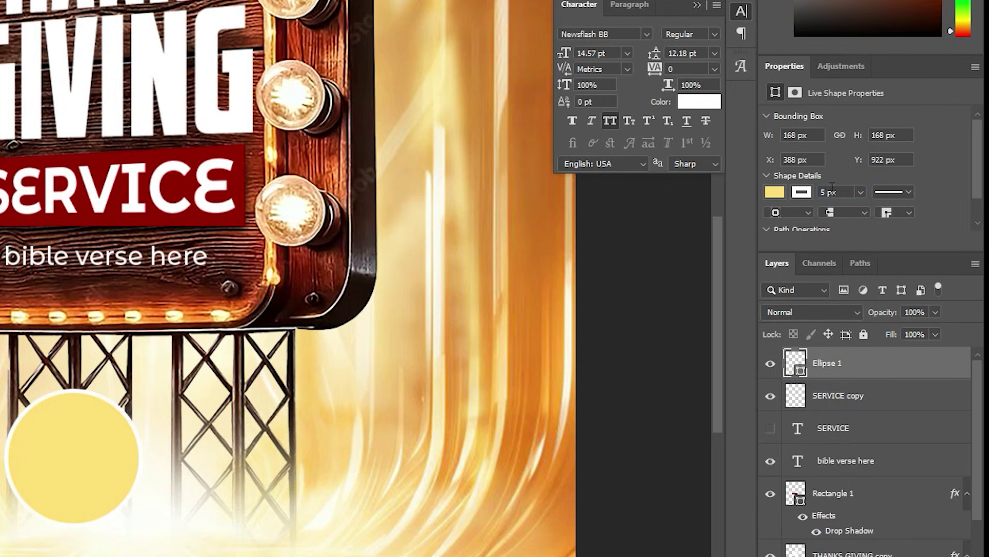
drag(826, 188, 818, 194)
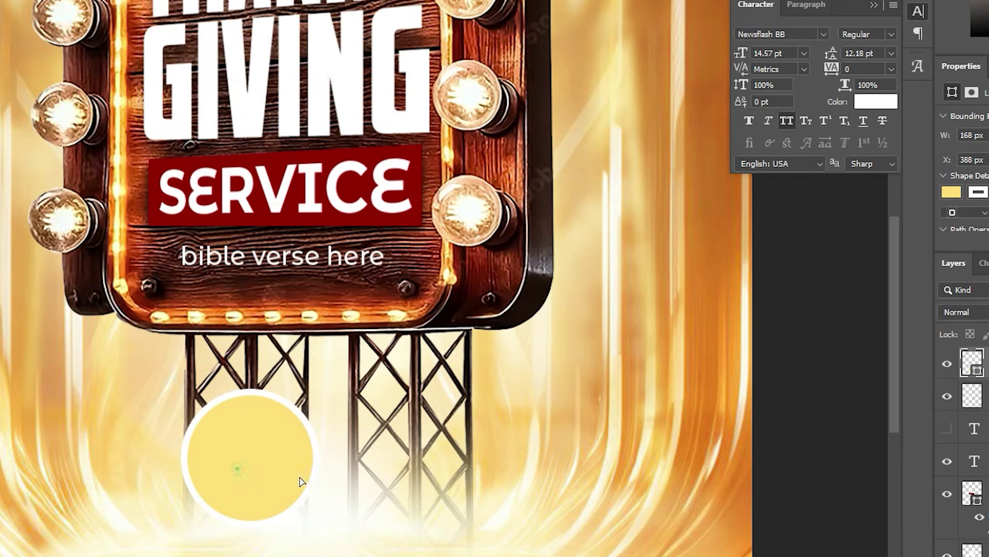
- Duplicate the circle to the right, overlapping slightly and layered beneath the original, and fill the copy with B35F12
drag(301, 481, 356, 497)
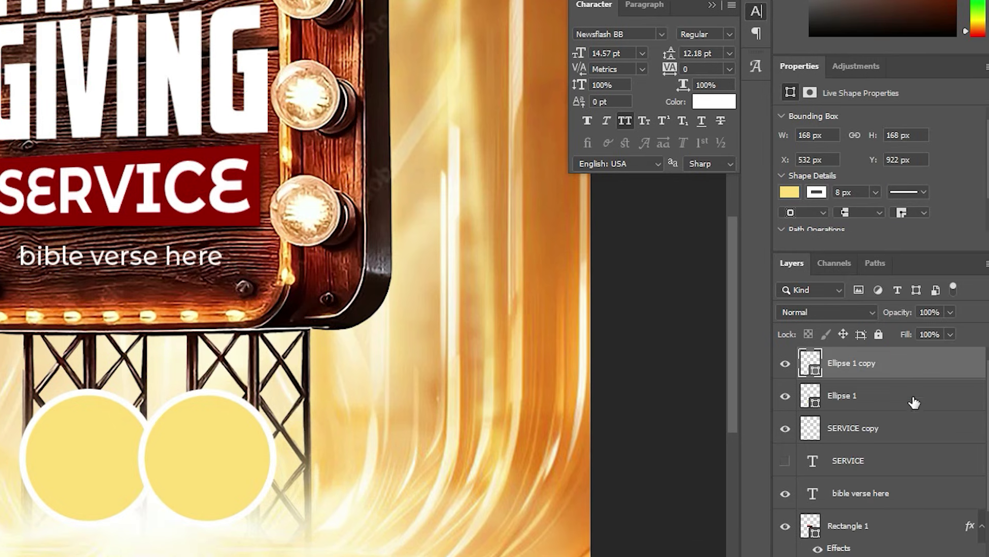
drag(912, 356, 912, 407)
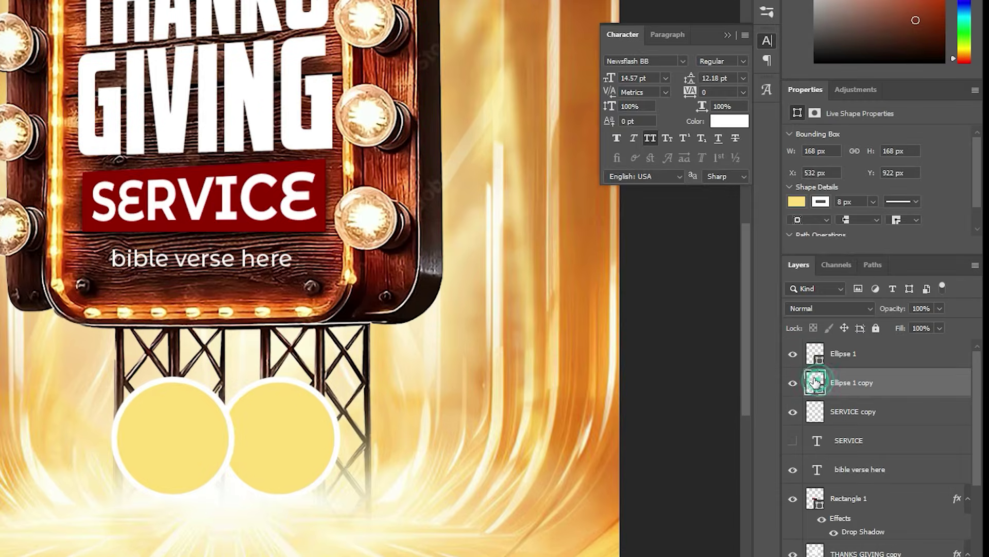
double_click(867, 357)
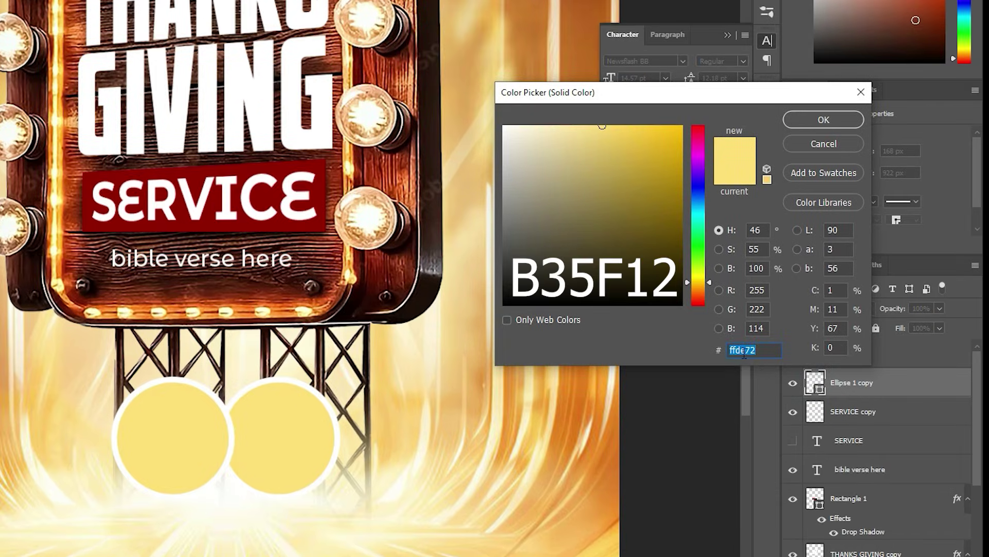
text(B35F12)
click(821, 118)
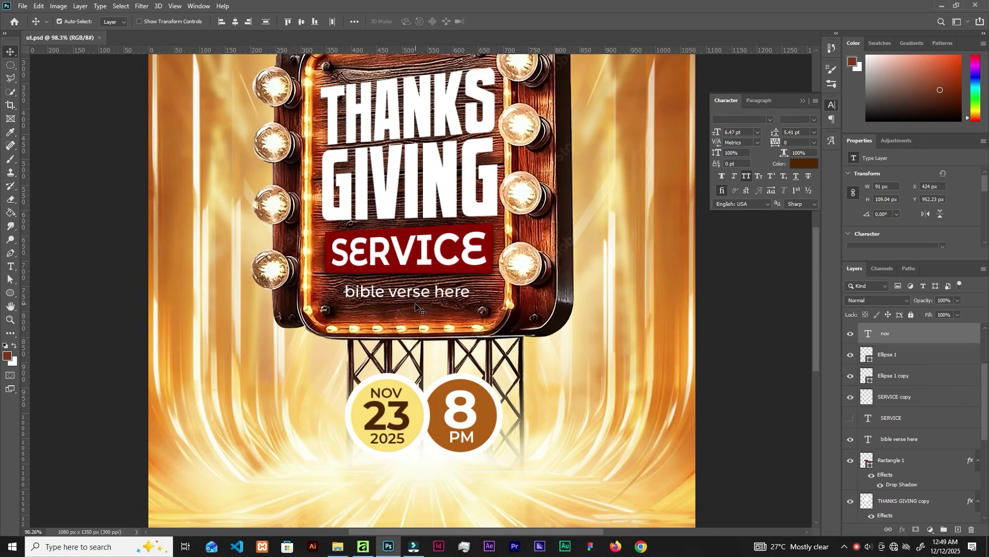
- Draw a rectangle shape about 598 × 105 px below the date and time circles, near the flyer's lower edge
scroll(484, 361, down, 5)
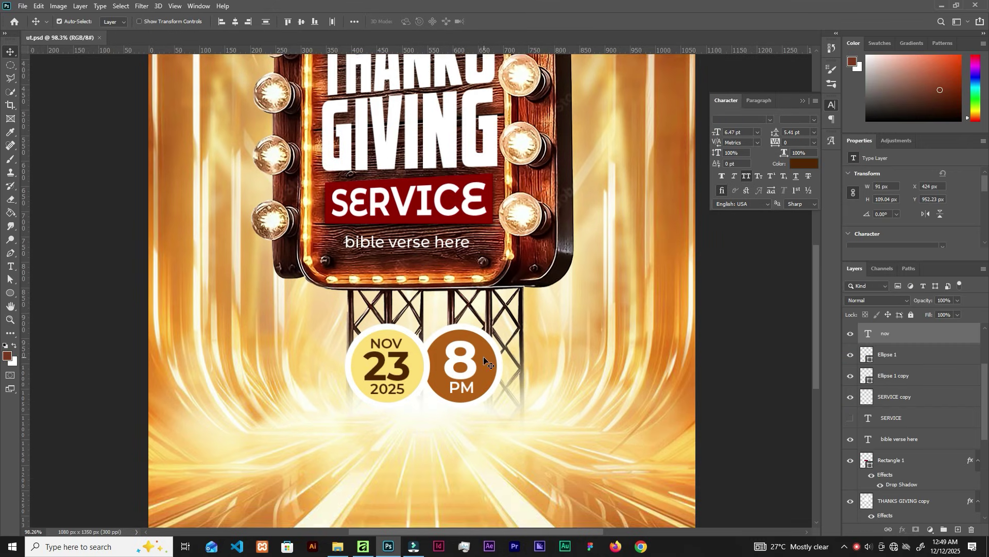
right_click(12, 290)
click(53, 297)
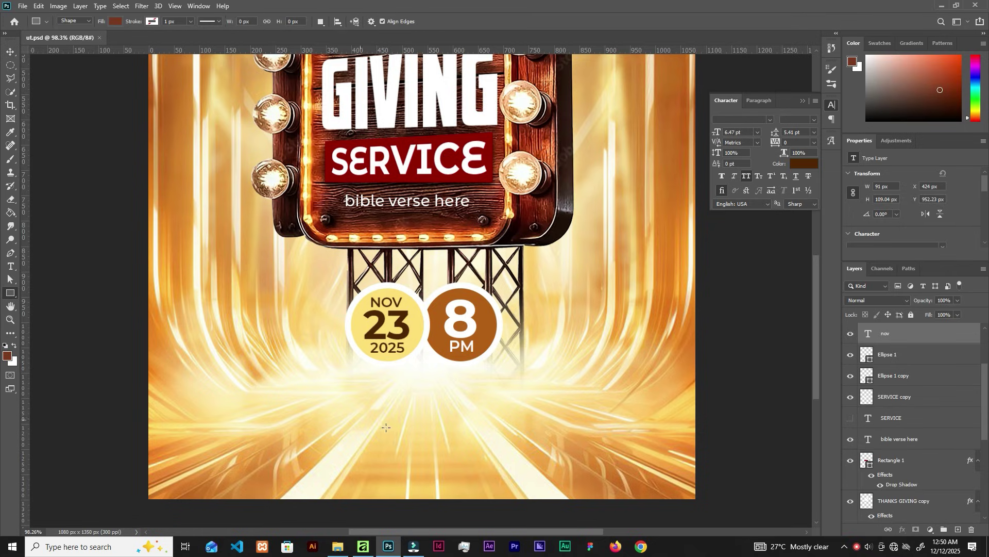
drag(272, 404, 574, 456)
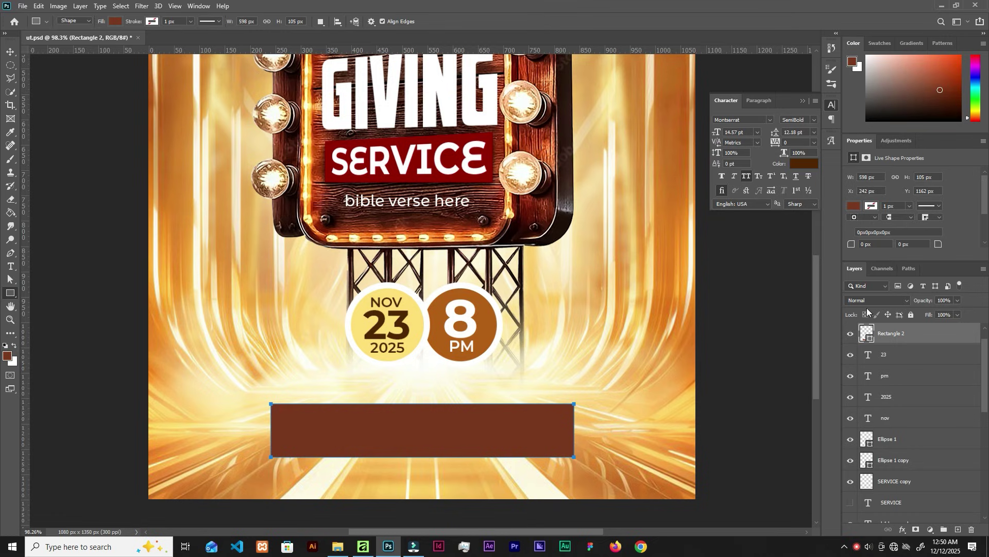
- Set the new rectangle's fill color to 502600
double_click(863, 334)
text(502600)
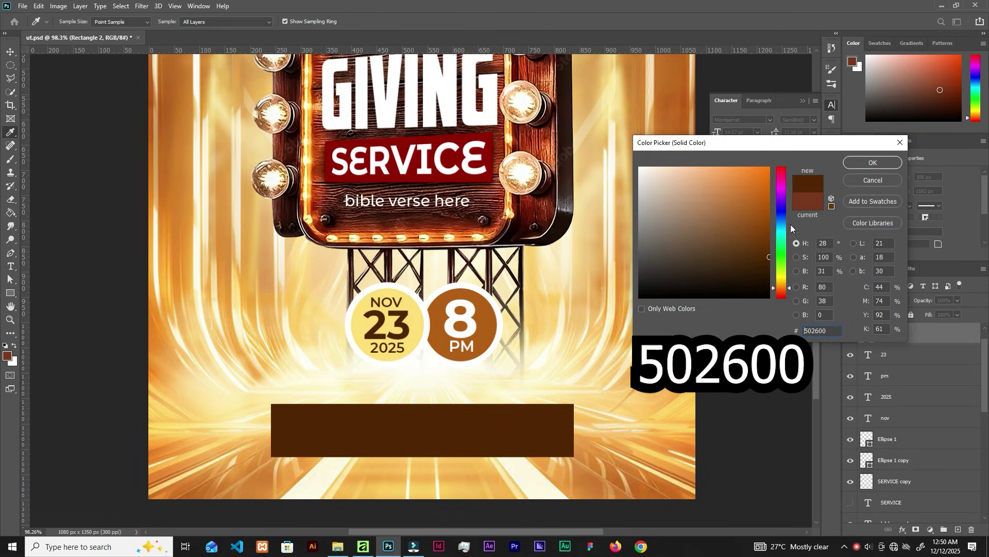
double_click(832, 334)
click(890, 164)
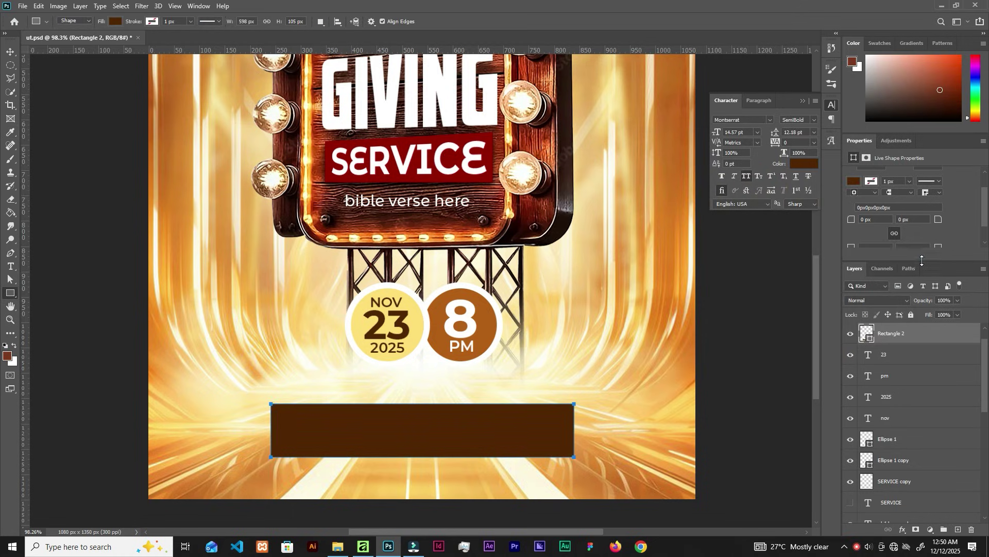
- Round all corners of the brown bar, trying 52.5 px and settling on 32.5 px, and increase its height to about 116 px
drag(923, 261, 915, 318)
click(200, 7)
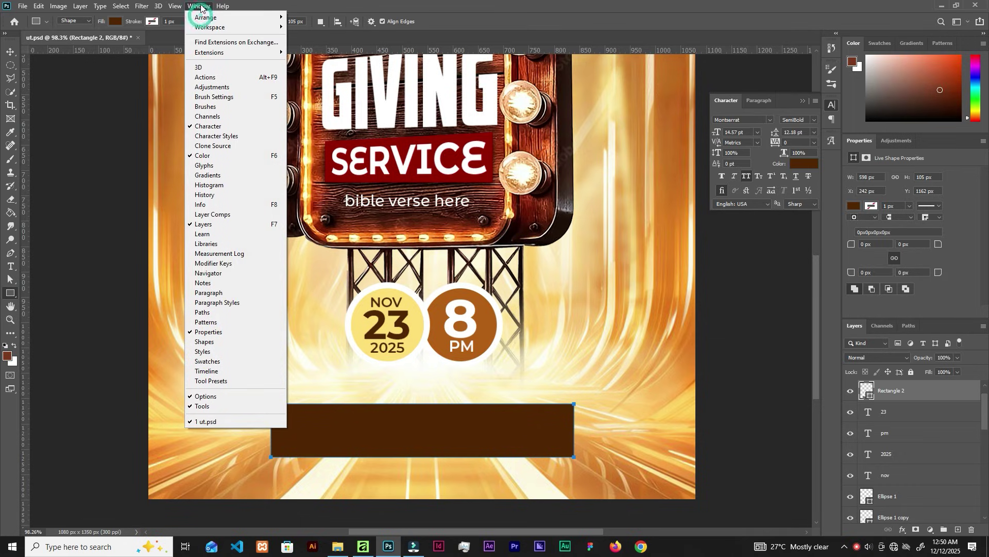
click(957, 215)
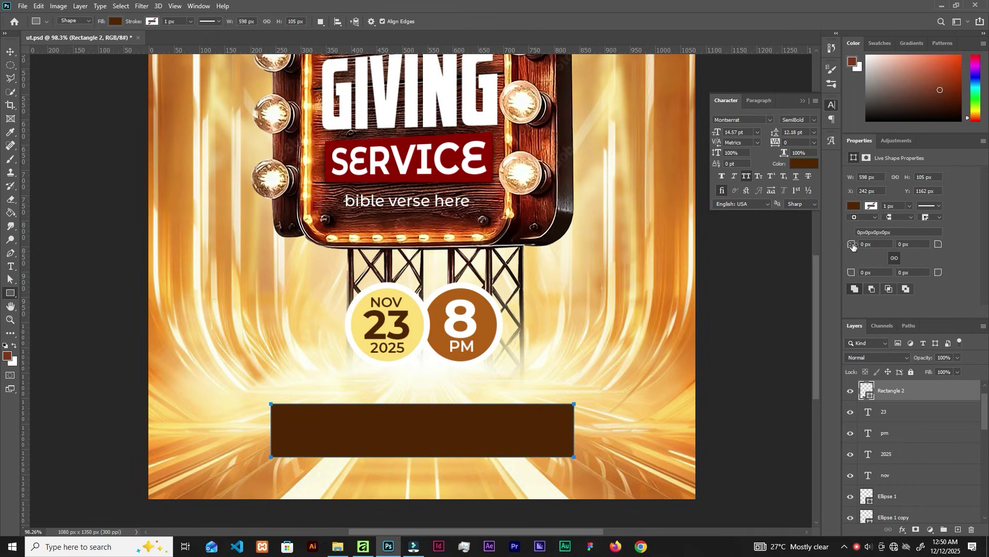
drag(852, 246, 885, 260)
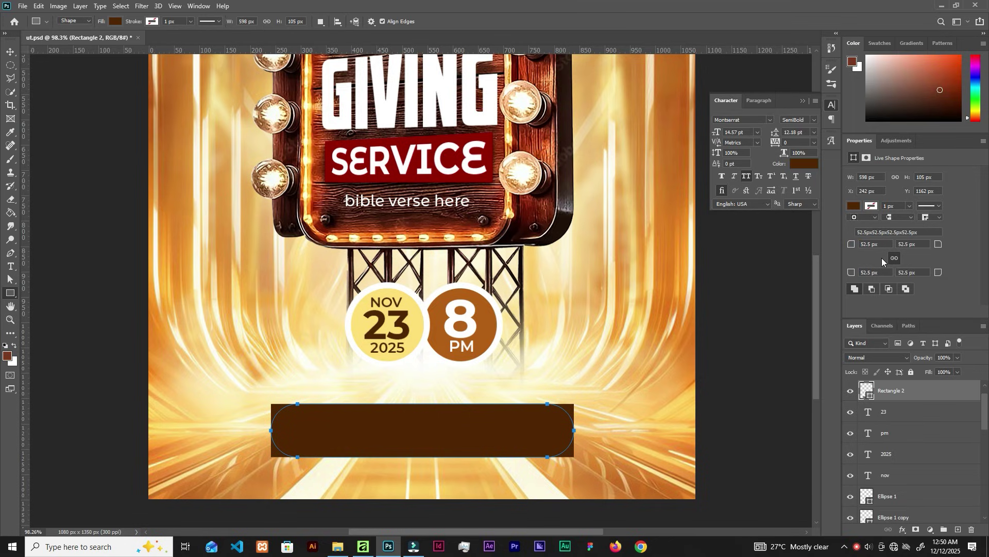
key(ctrl+t)
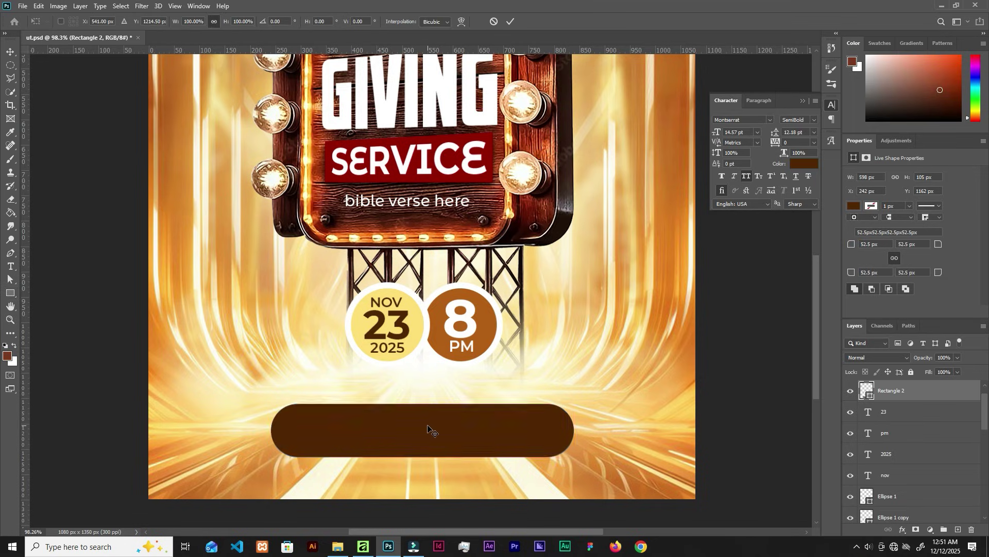
drag(426, 403, 426, 398)
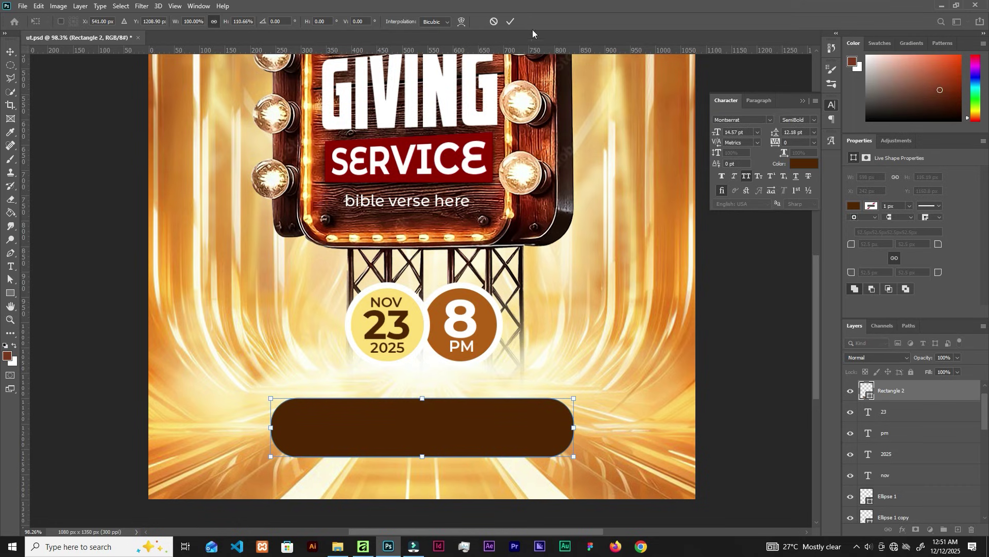
click(512, 23)
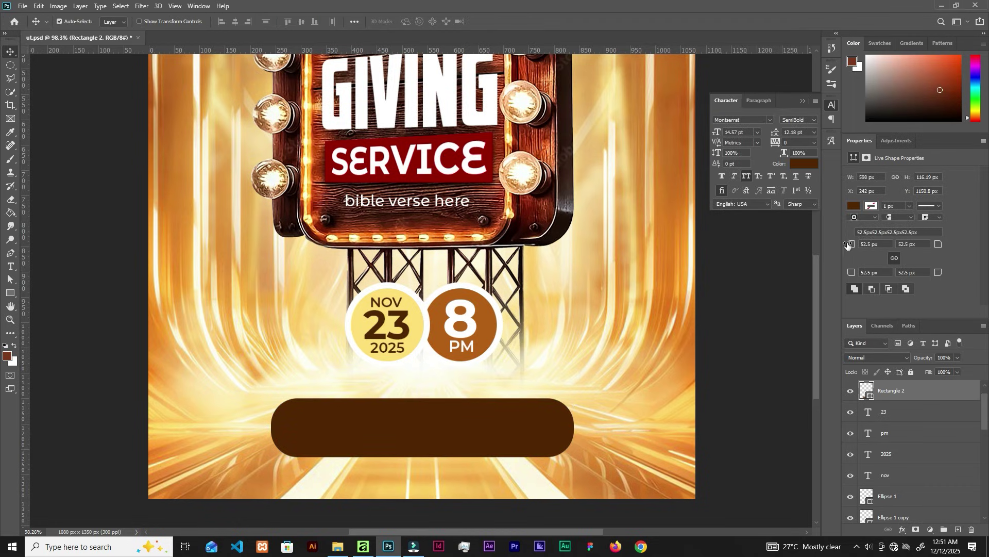
drag(848, 245, 839, 250)
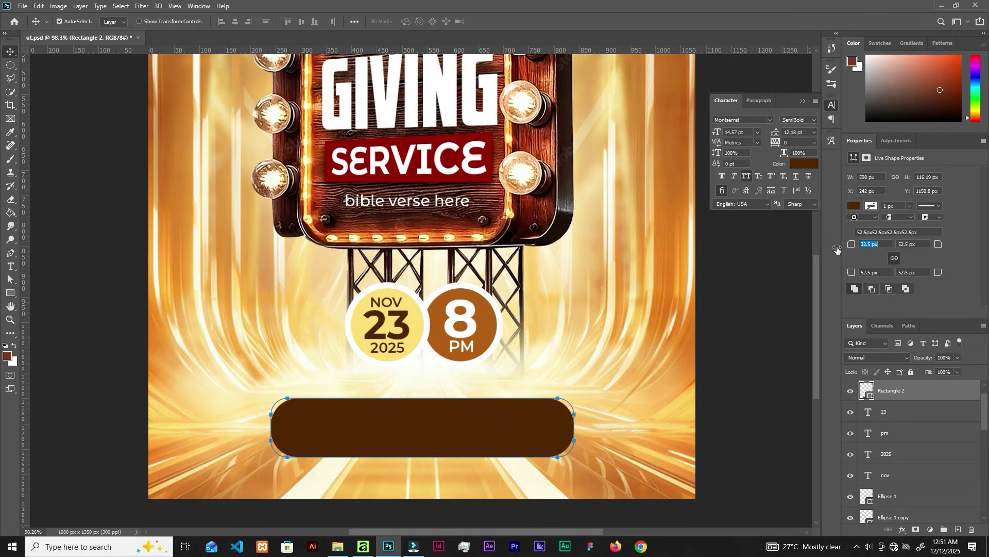
- Move the date and time circles together with all their text down about 25 px as one selection
scroll(459, 360, up, 2)
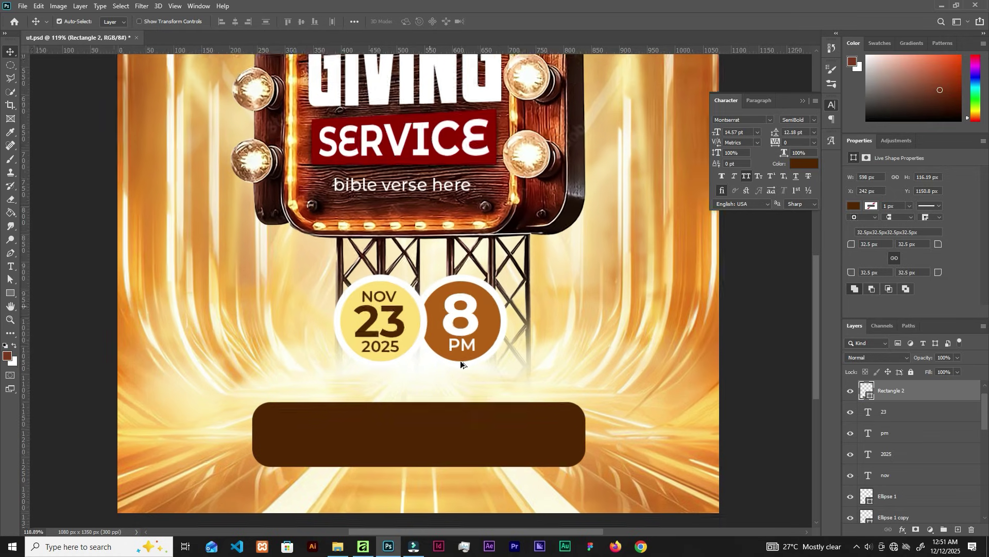
click(372, 286)
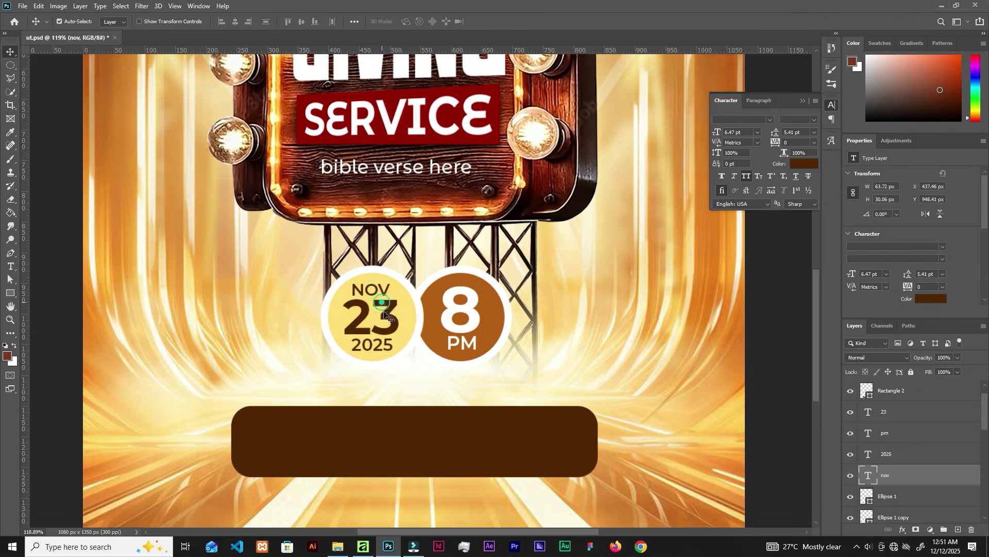
shift+click(382, 309)
shift+click(373, 344)
shift+click(405, 330)
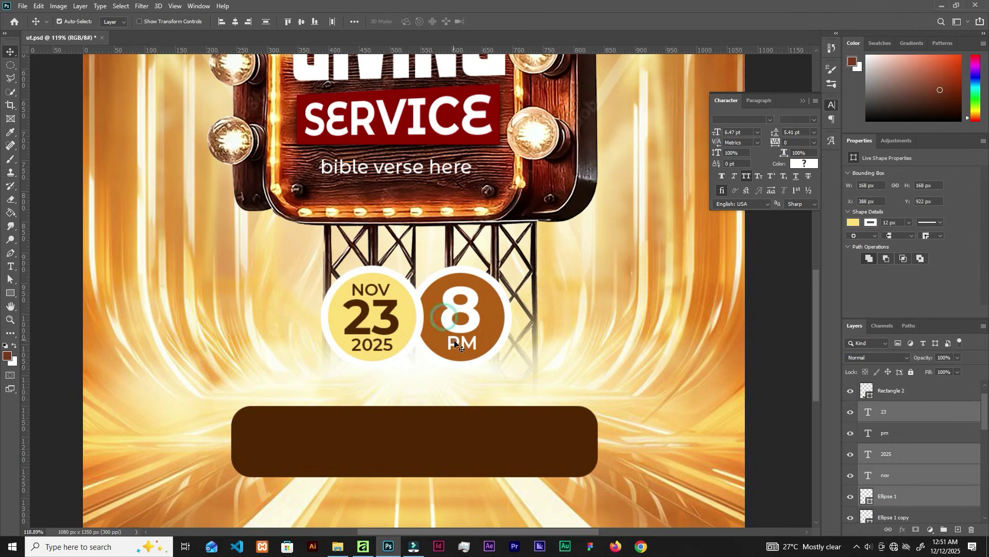
shift+click(453, 332)
shift+click(464, 310)
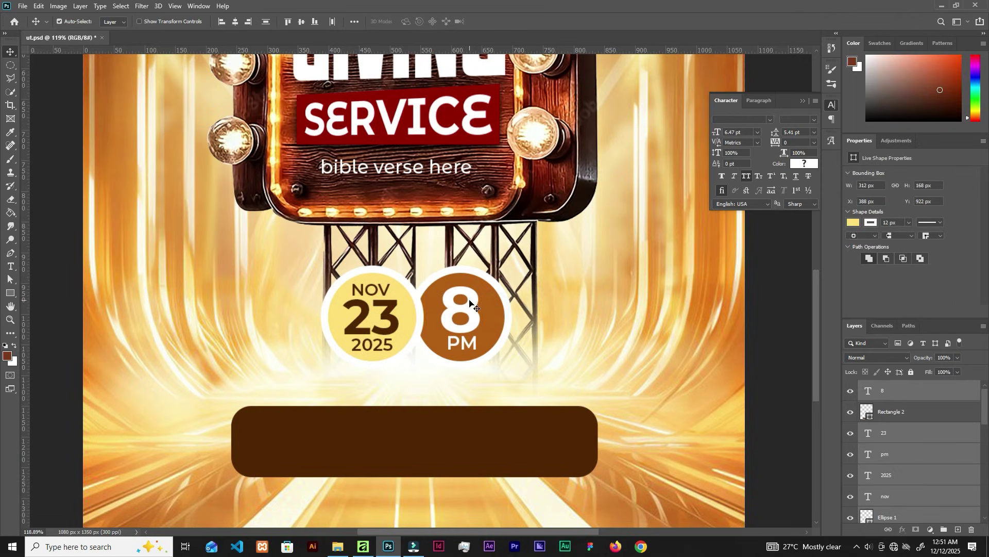
drag(472, 302, 473, 315)
scroll(470, 353, down, 1)
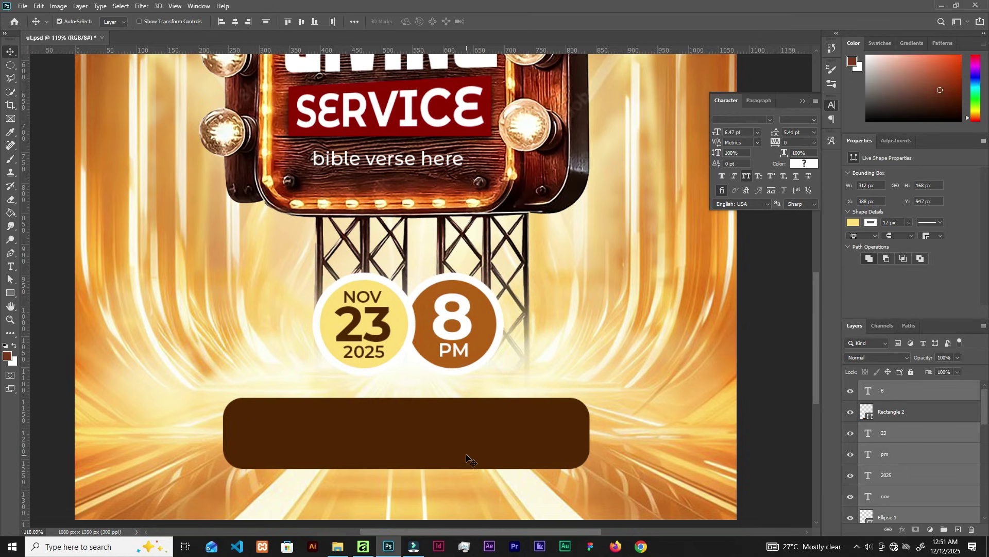
- Move the dark brown bar up slightly, closer to the date and time circles
drag(467, 459, 468, 441)
scroll(441, 387, down, 5)
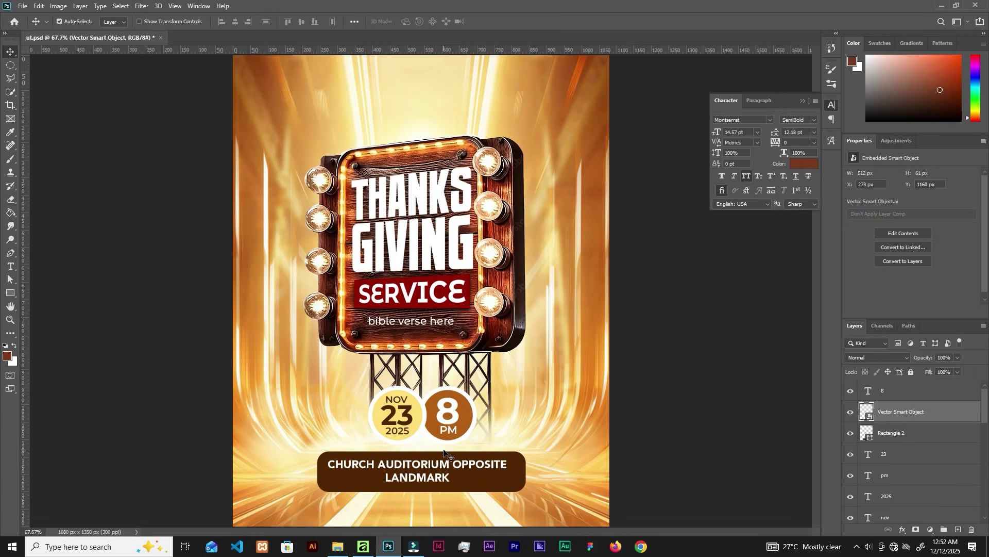
drag(444, 453, 444, 452)
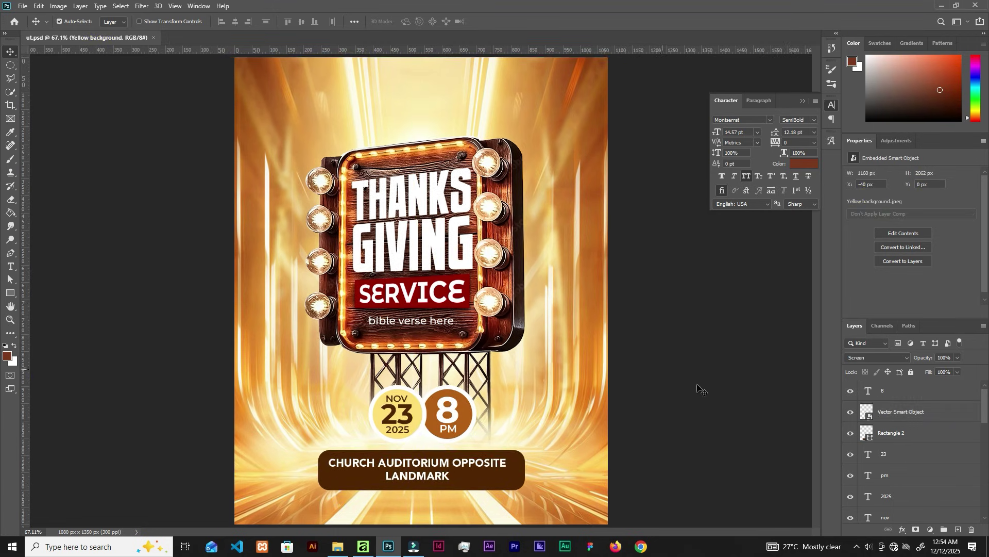
- Place the drum image from the project folder in File Explorer above the orange glow layer, at the flyer's lower-left corner
scroll(926, 423, down, 10)
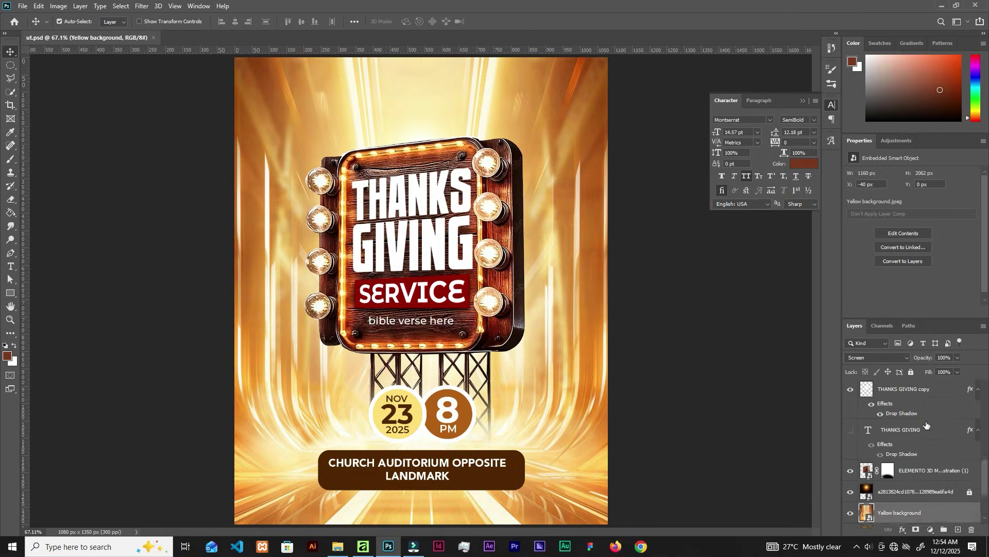
click(918, 451)
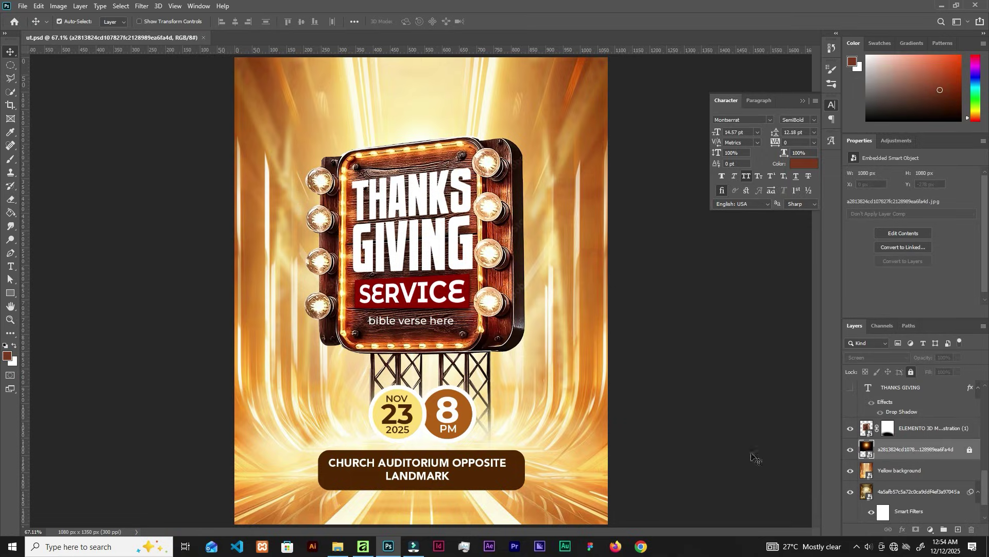
click(337, 547)
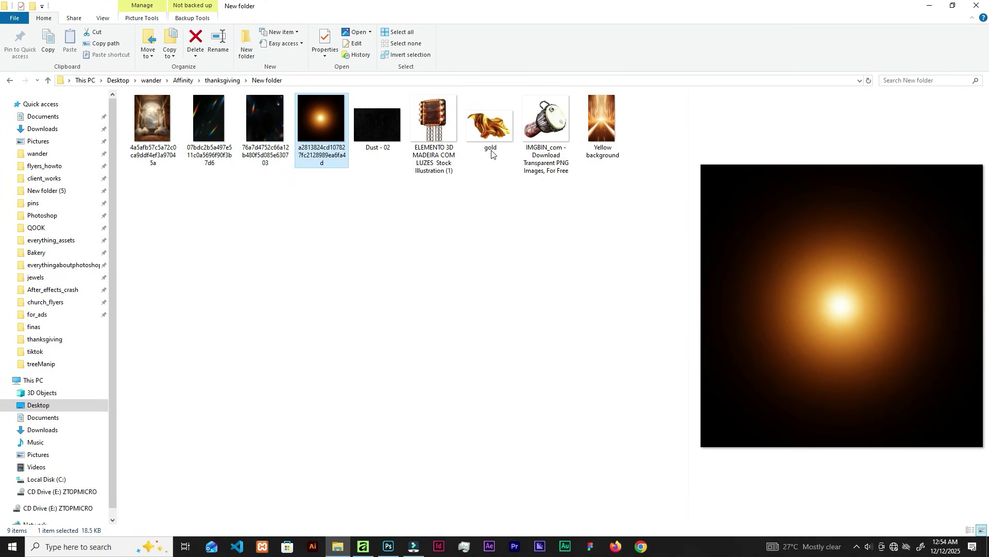
click(543, 122)
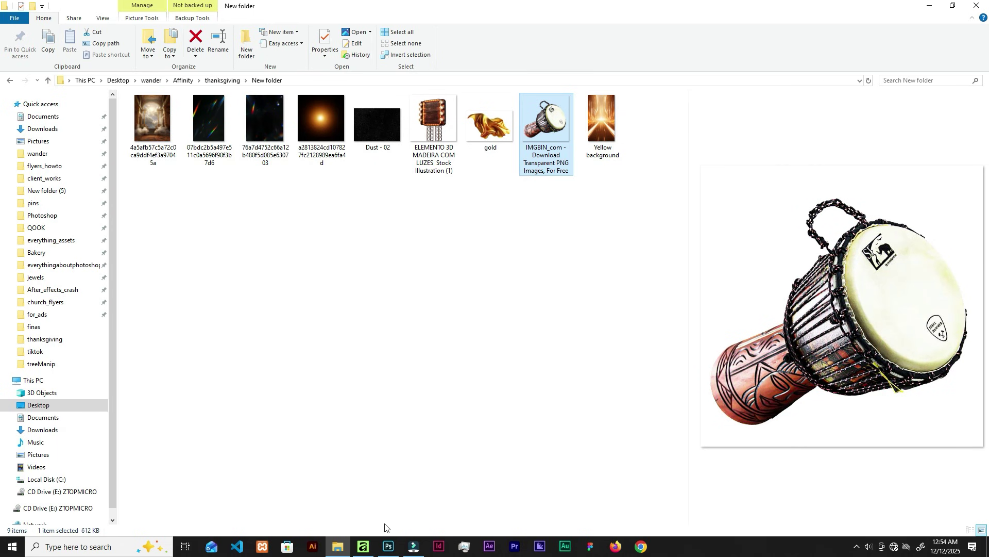
drag(384, 527, 327, 469)
drag(536, 170, 328, 460)
key(ctrl+minus)
drag(410, 463, 349, 433)
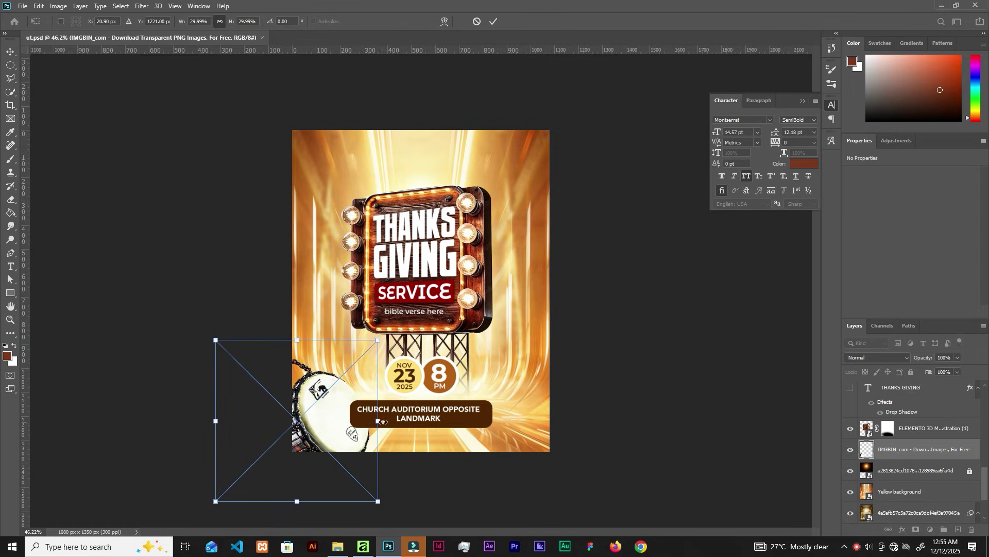
- Rotate the drum counterclockwise by about 13°, scale it to about 31%, and fit it into the flyer's lower-left corner
drag(384, 335, 362, 318)
drag(273, 339, 272, 336)
drag(321, 412, 325, 412)
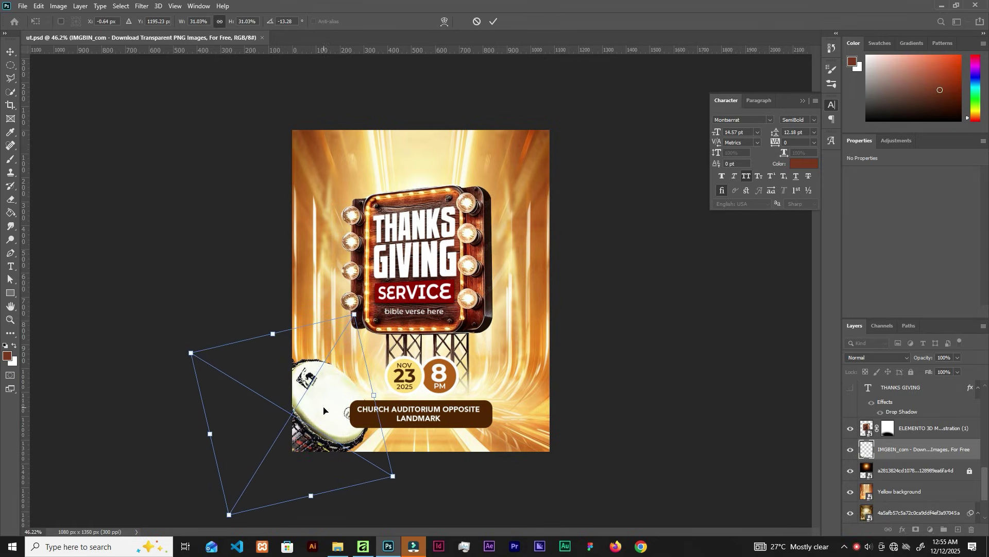
key(Return)
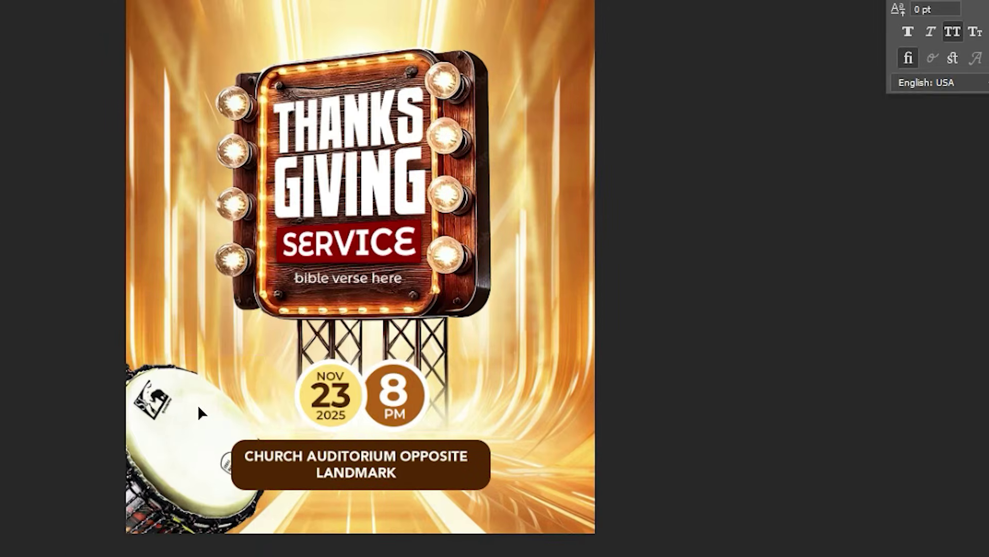
- Duplicate the drum, flip the copy horizontally, and move it about 894 px right to the flyer's lower-right corner
key(ctrl+t)
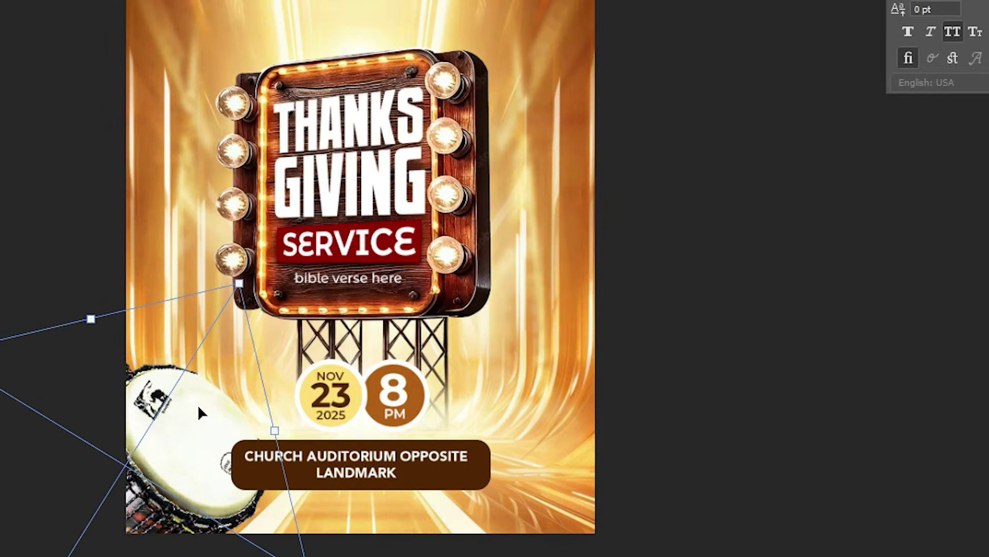
right_click(288, 392)
click(221, 378)
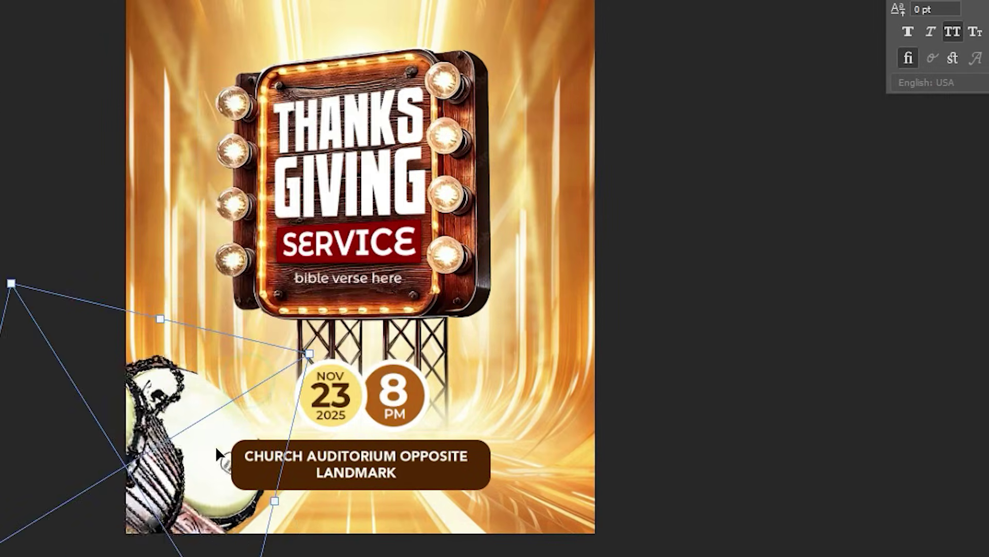
drag(391, 424, 591, 427)
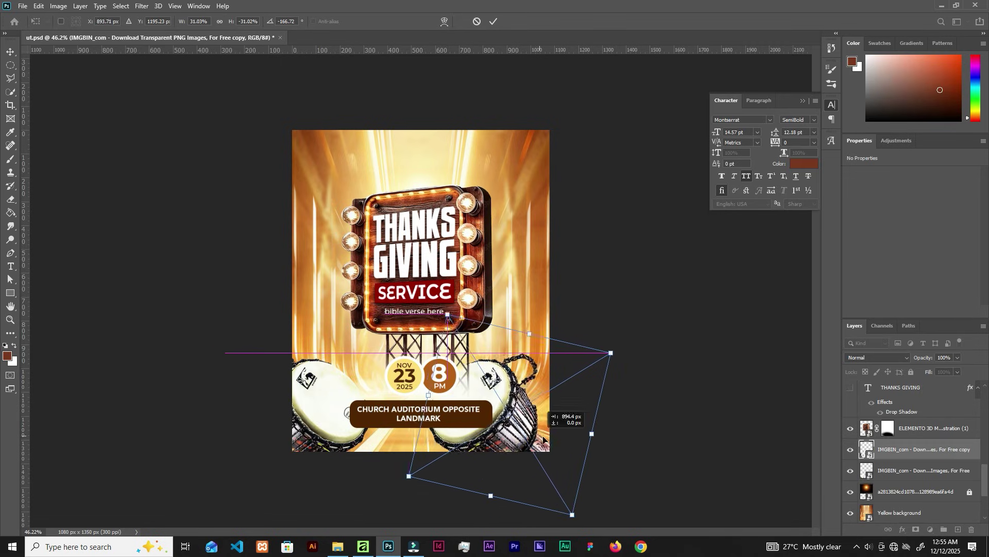
click(494, 21)
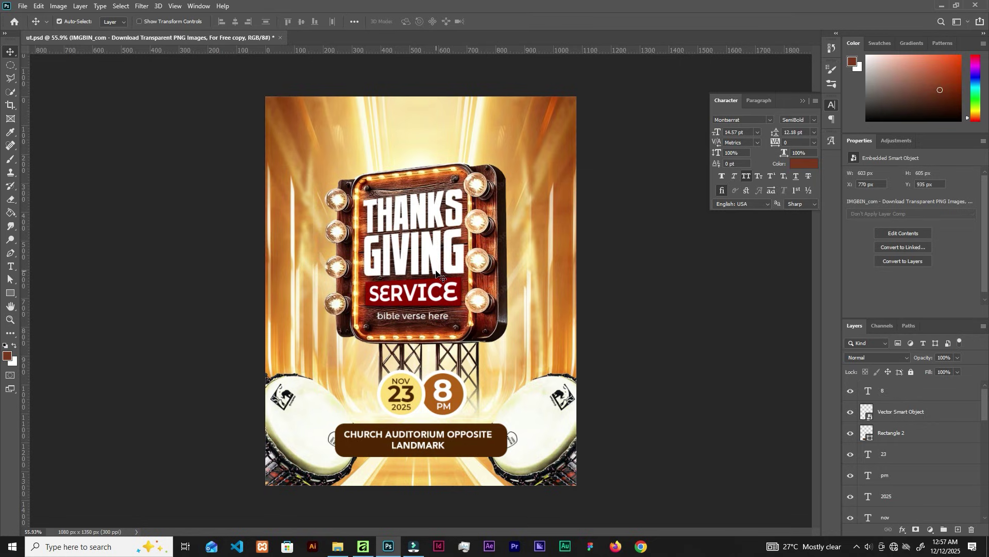
- Place the gold cloth image from the project folder in File Explorer above all other layers
click(936, 394)
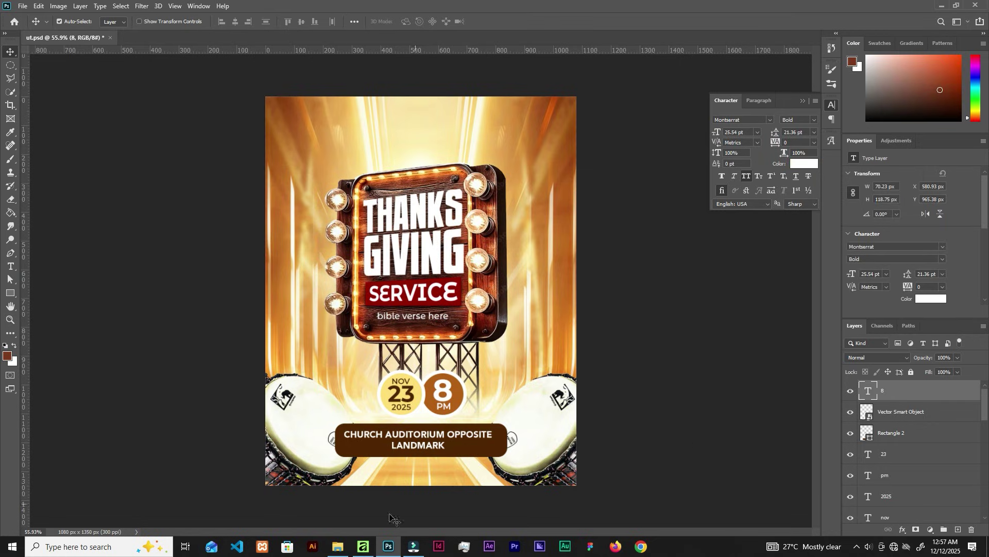
click(338, 546)
drag(490, 109, 478, 292)
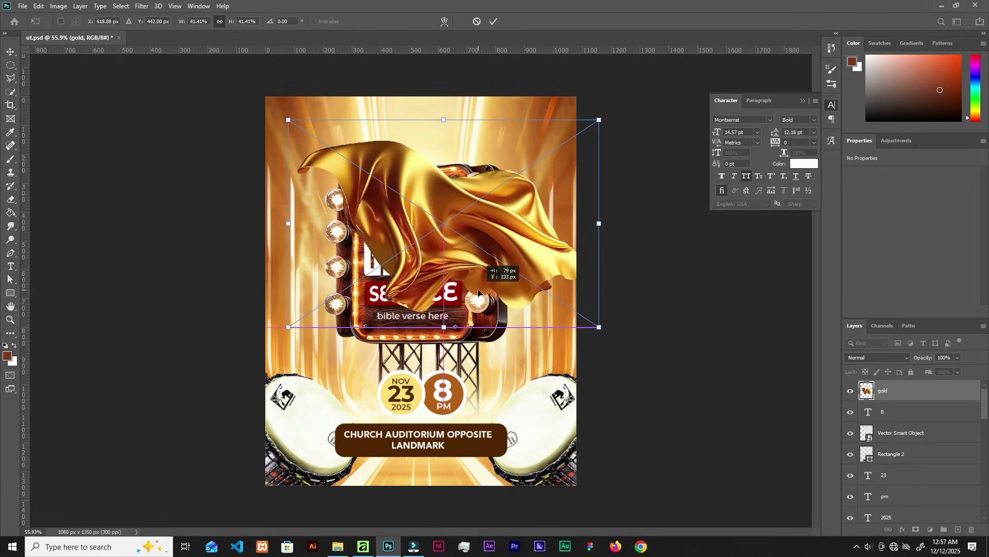
- Flip the gold cloth vertically, rotate it about -5.75°, and position it partly off the flyer's upper-right corner
right_click(479, 252)
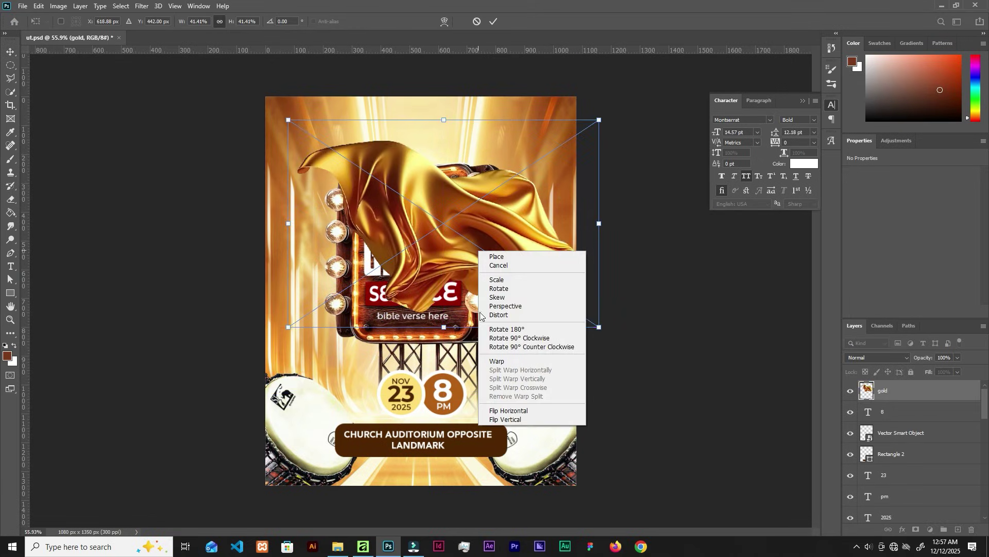
click(510, 420)
drag(405, 265, 572, 167)
drag(804, 253, 820, 234)
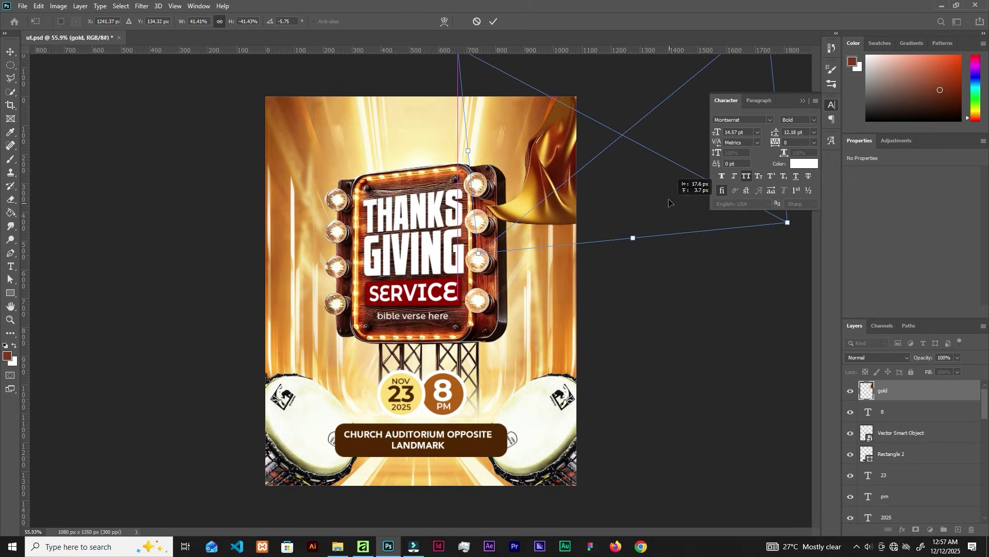
click(497, 22)
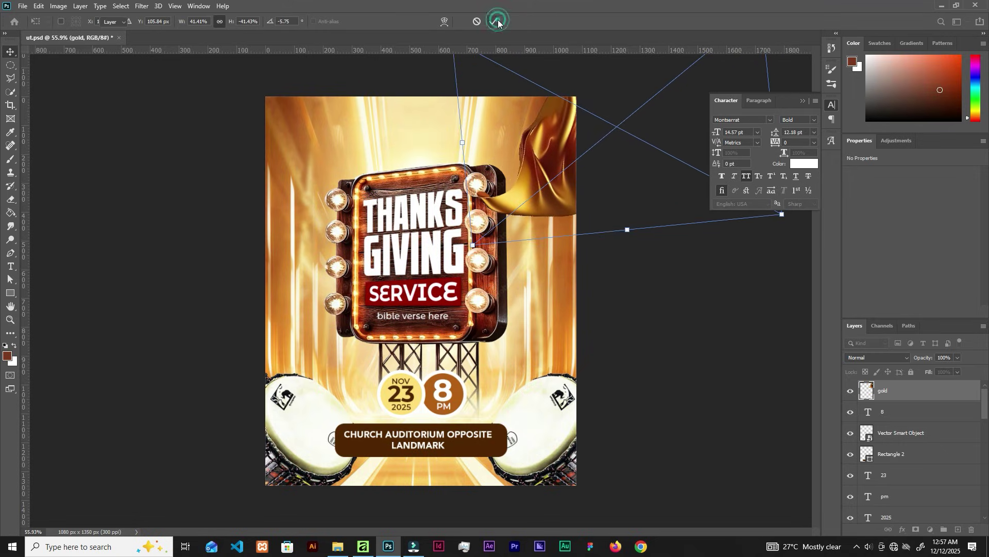
- Apply a Gaussian Blur to the gold cloth, trying a radius of 3.2 px and settling slightly higher
click(140, 6)
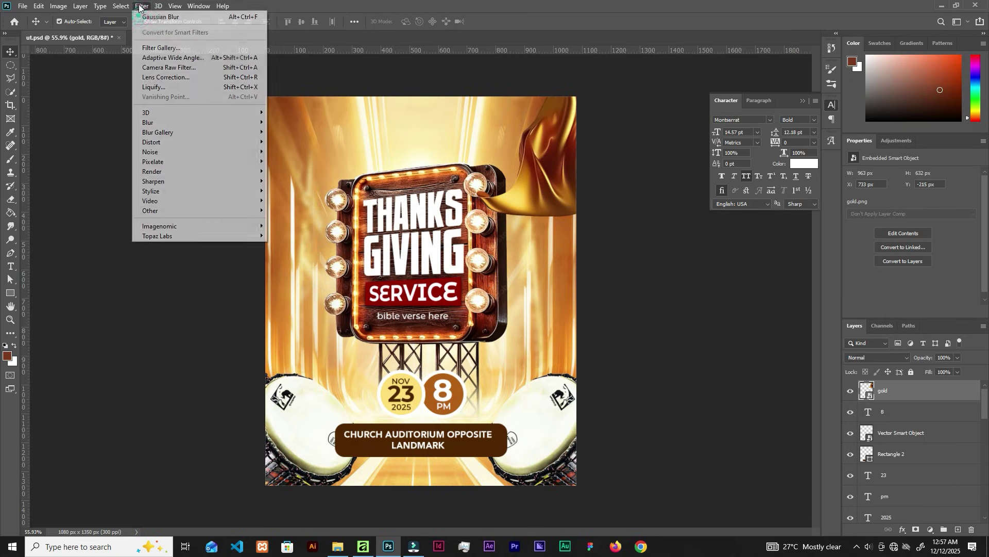
click(143, 122)
click(295, 161)
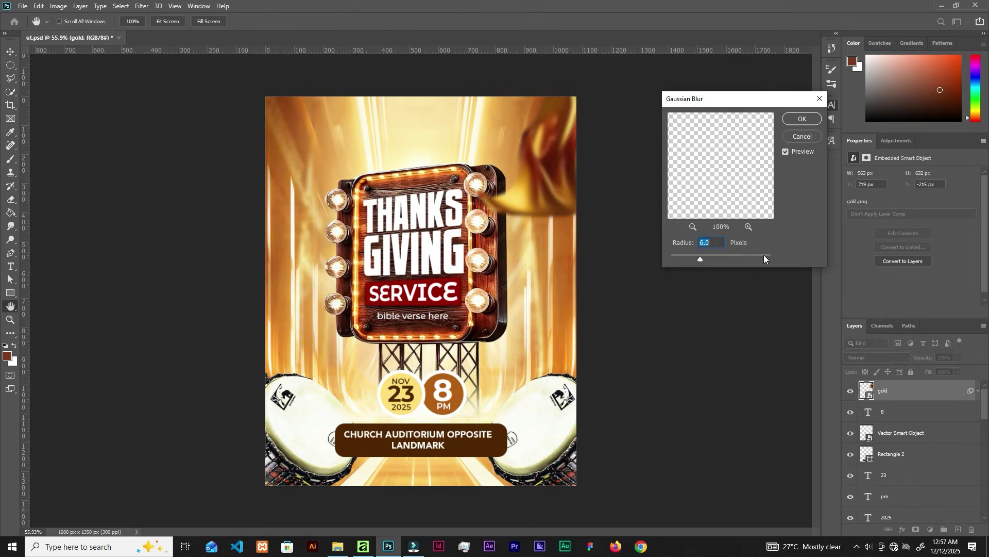
drag(695, 258, 691, 260)
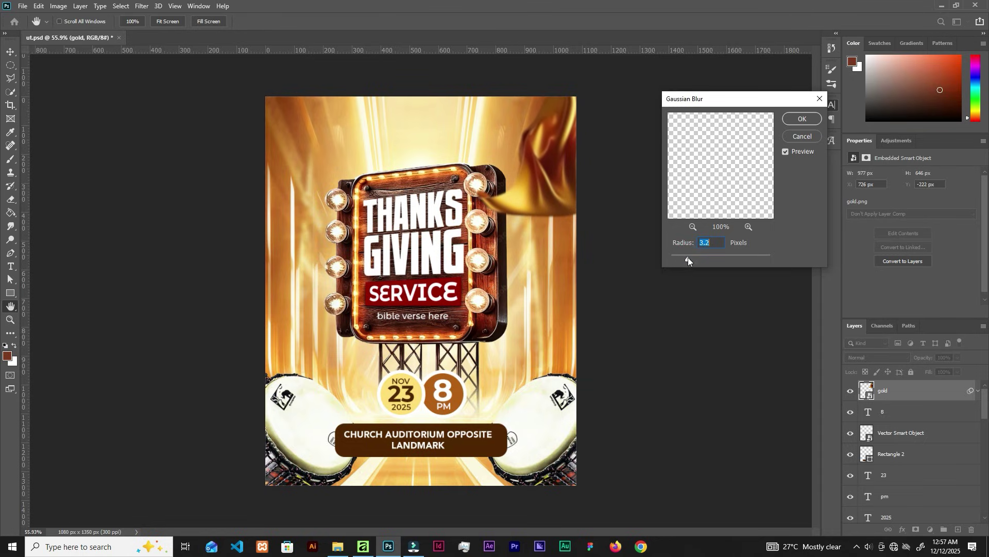
drag(688, 258, 692, 261)
click(808, 118)
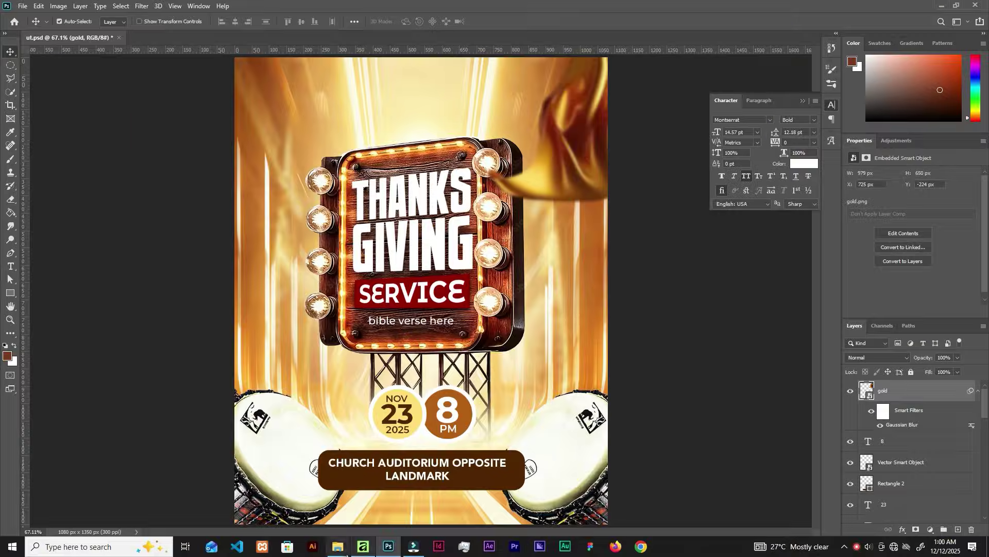
- Place the orange glow image from the project folder in File Explorer, scale it to about 52.84%, and centre it near the flyer's lower-left corner
click(343, 551)
click(321, 121)
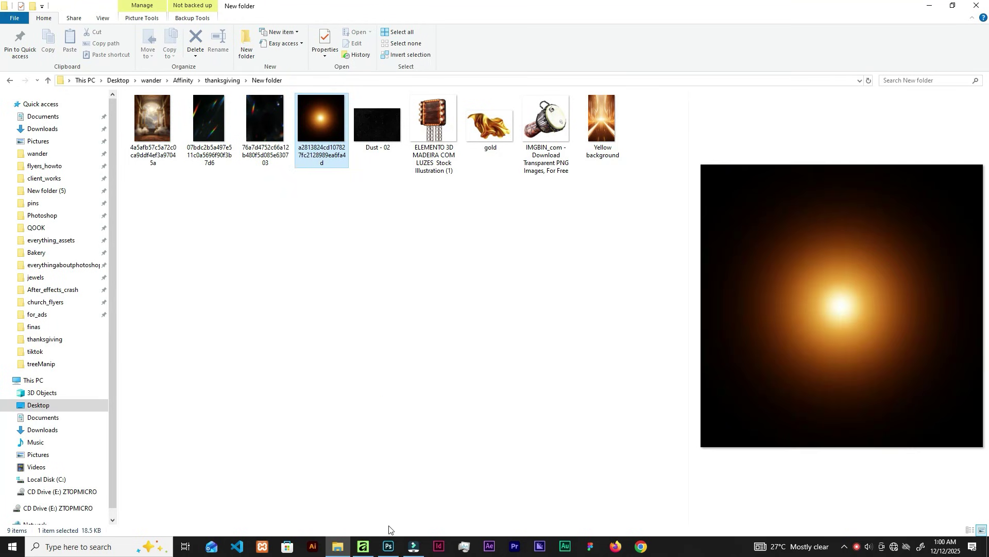
drag(321, 121, 384, 443)
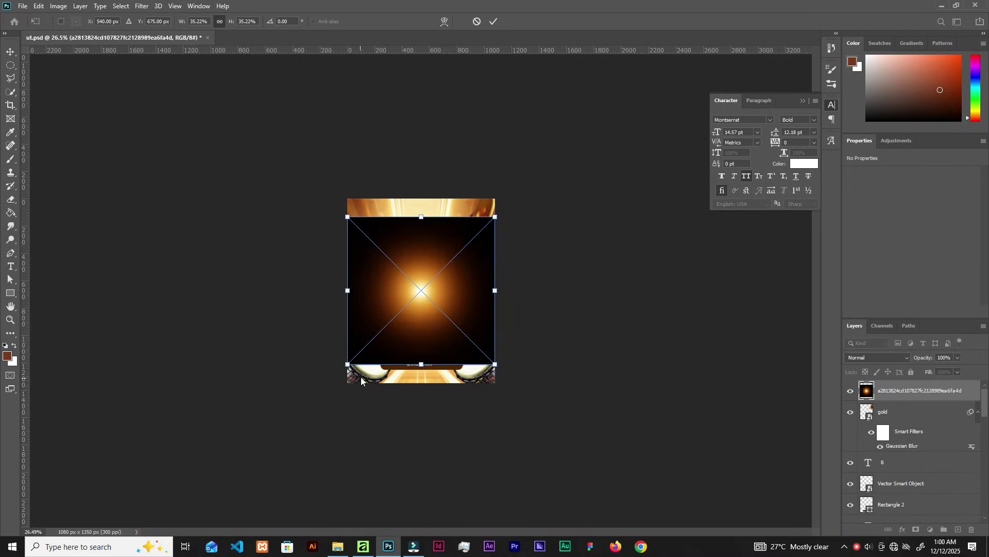
drag(347, 364, 272, 436)
drag(387, 330, 370, 364)
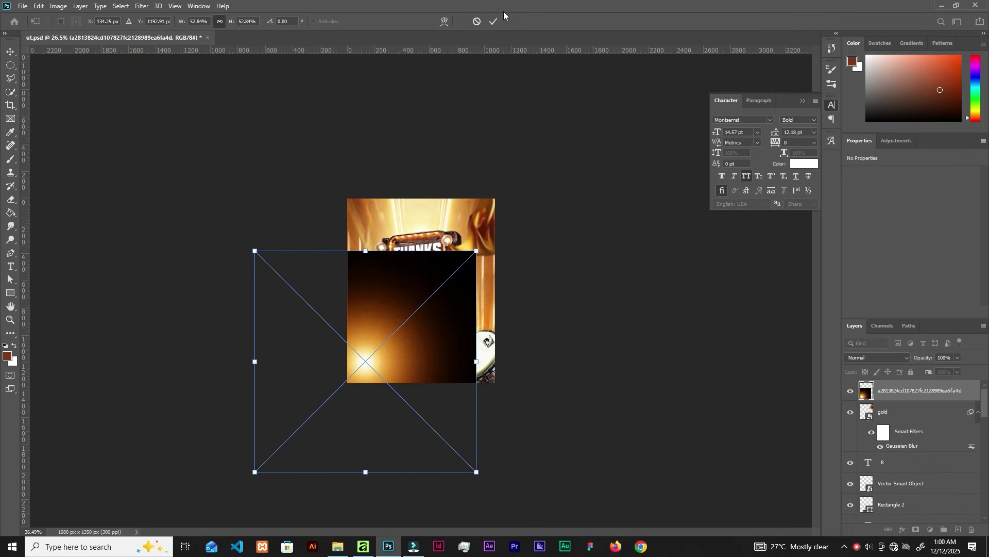
click(494, 21)
- Set the glow layer's blend mode to Screen and duplicate it over the flyer's lower-right corner
click(885, 358)
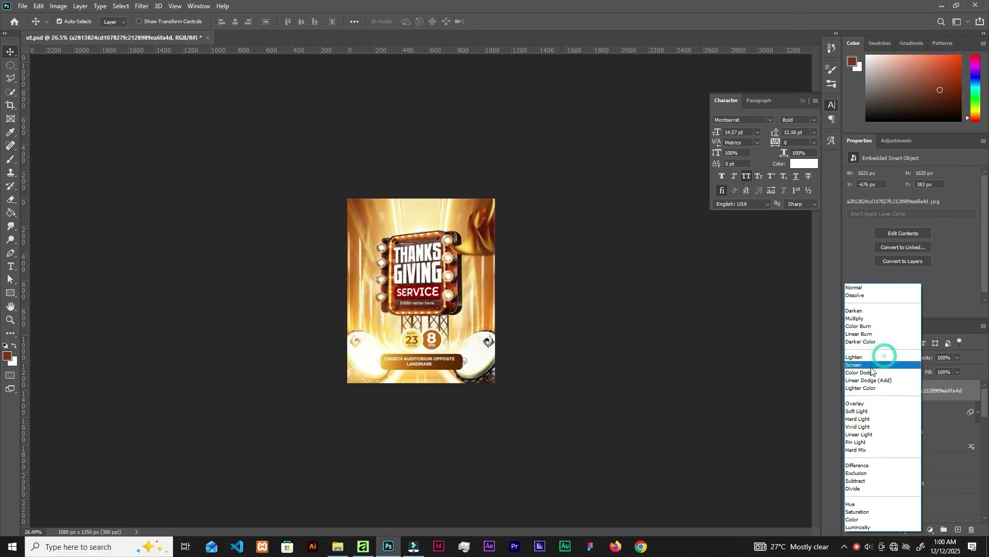
click(878, 365)
key(ctrl+plus)
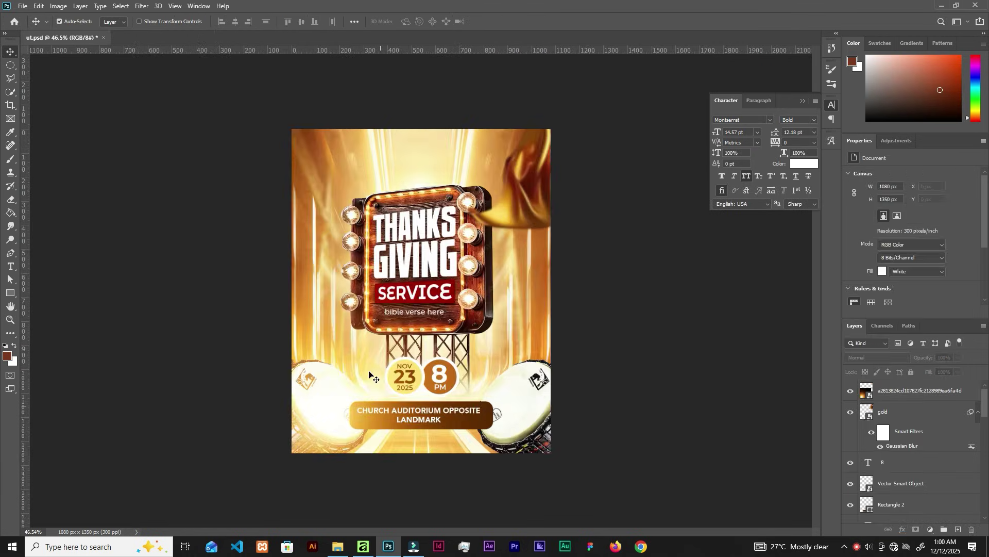
drag(356, 408, 592, 453)
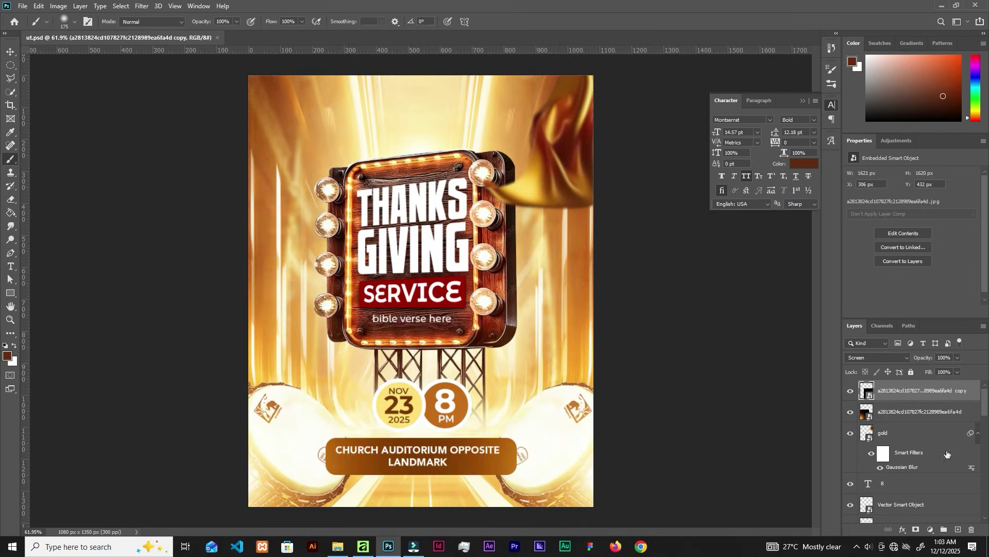
- Add a new layer above the glow copies in Screen blend mode and set the foreground colour to fa7700
click(957, 529)
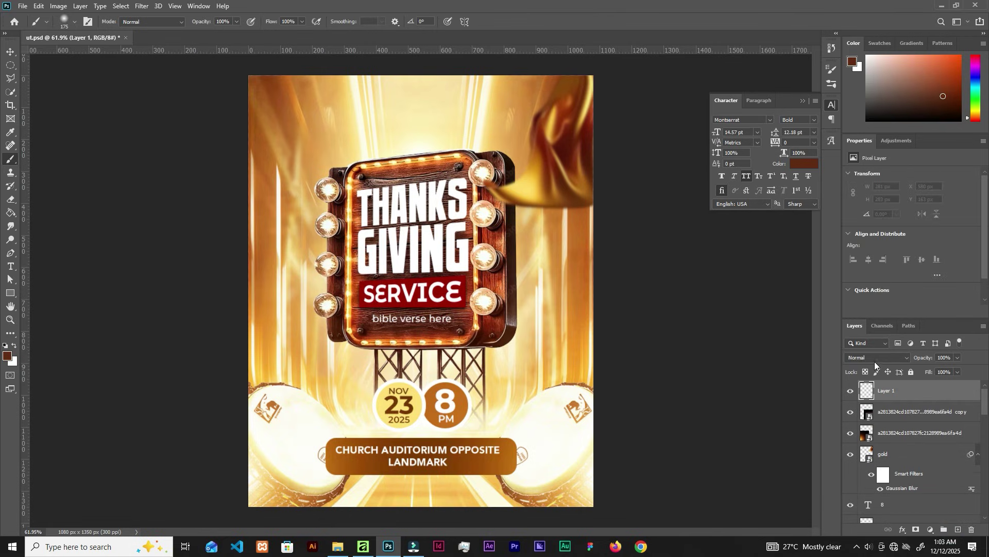
click(874, 361)
click(869, 365)
click(4, 357)
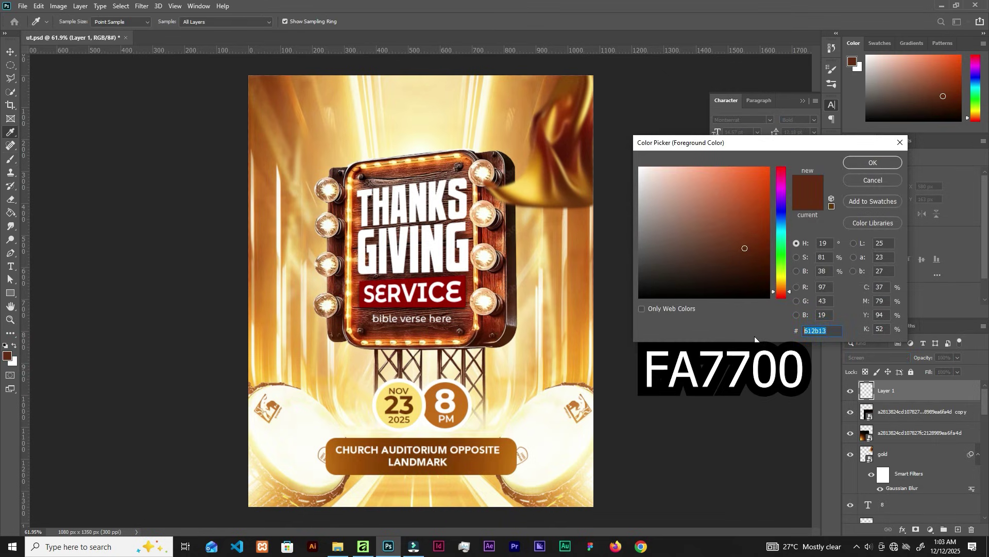
text(fa7700)
click(877, 166)
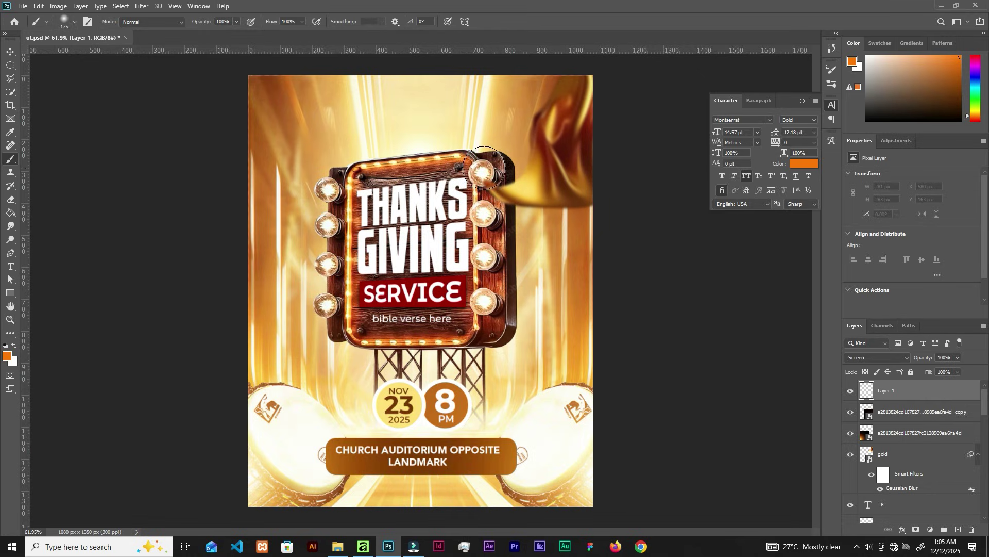
- Dab the soft orange brush once over each of the eight billboard bulbs to make them glow
click(482, 174)
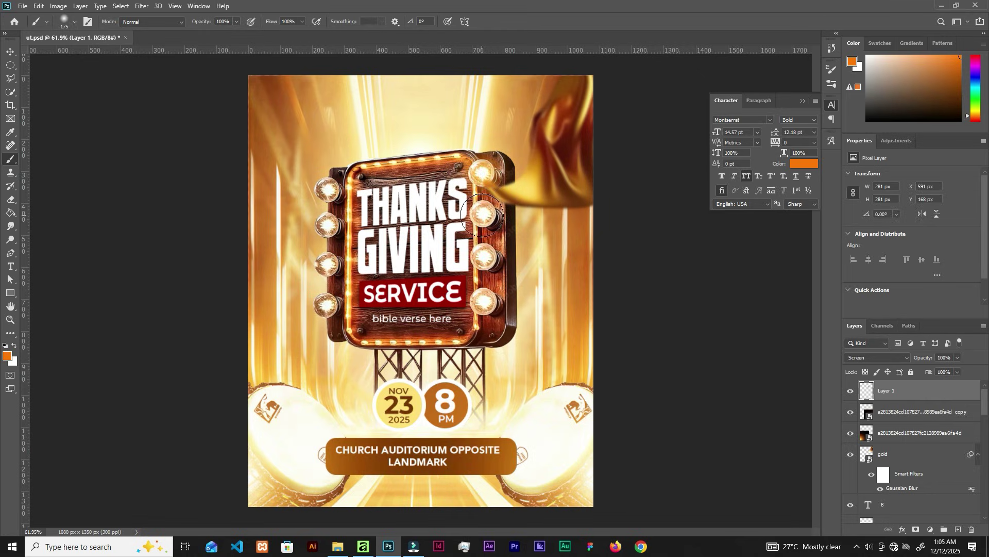
click(483, 214)
click(484, 257)
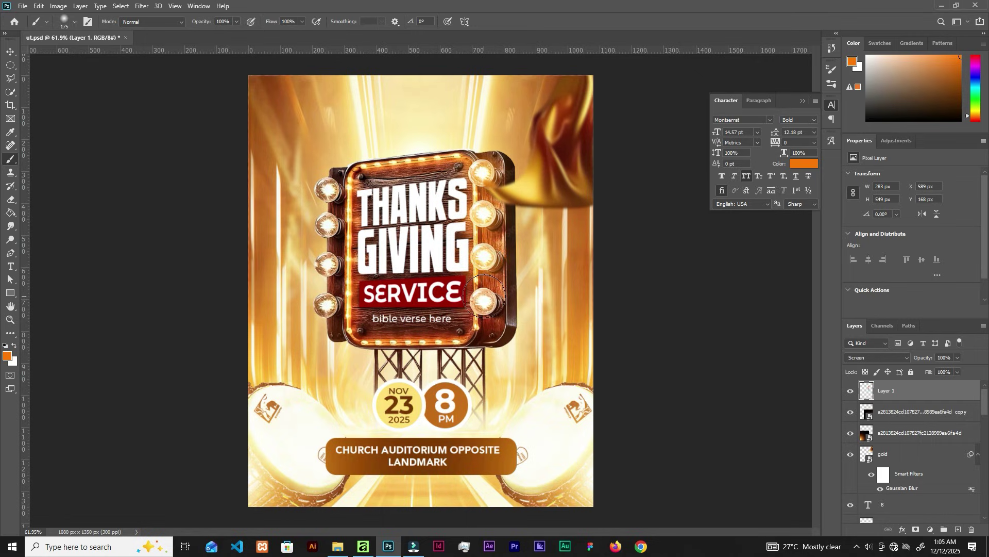
click(485, 299)
click(326, 305)
click(327, 265)
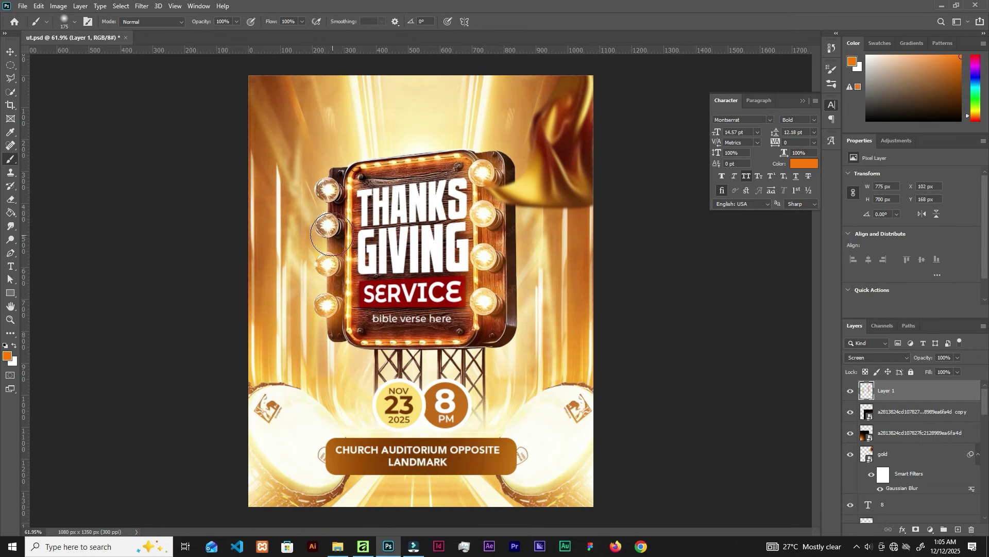
click(330, 228)
click(328, 190)
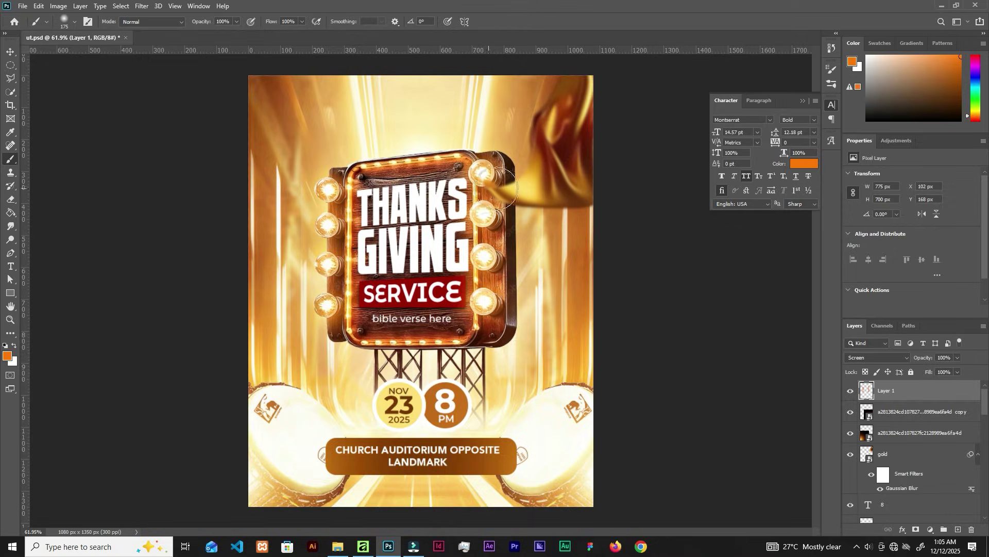
key(v)
- Place the rainbow streak image starting 07bdc2b5 from File Explorer, scale it to 1082 × 1623 px to span the flyer, and blend it with Screen
click(340, 551)
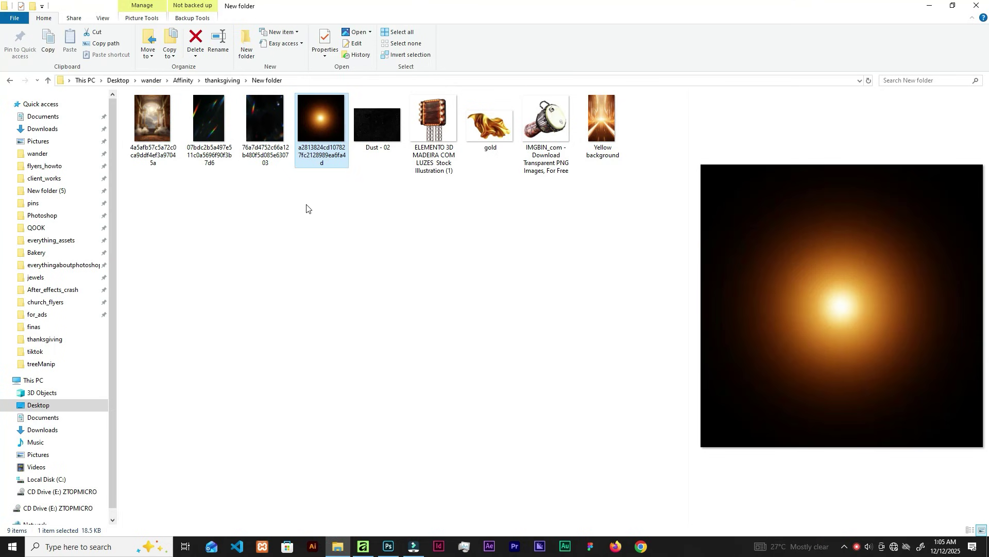
drag(226, 119, 261, 240)
click(262, 240)
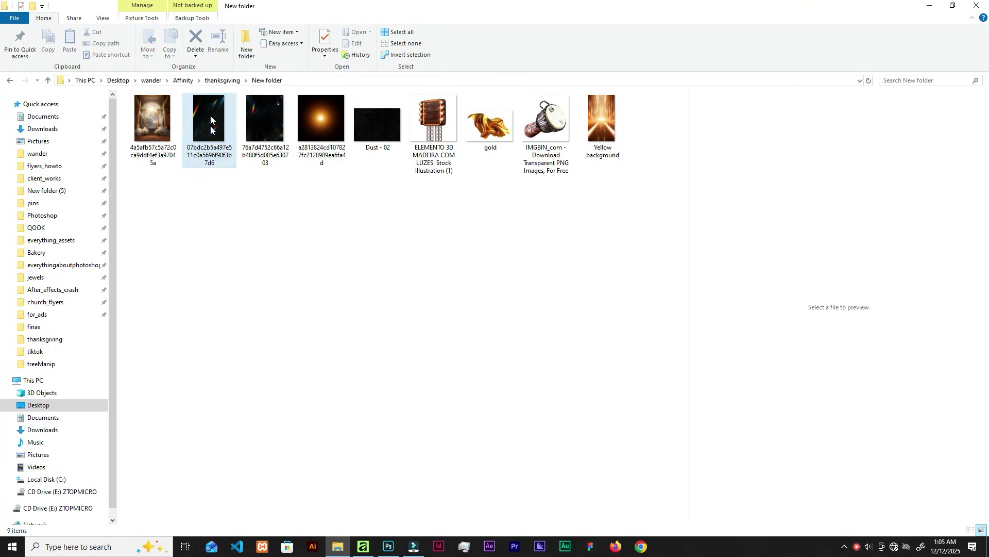
drag(208, 124, 402, 485)
drag(563, 292, 594, 292)
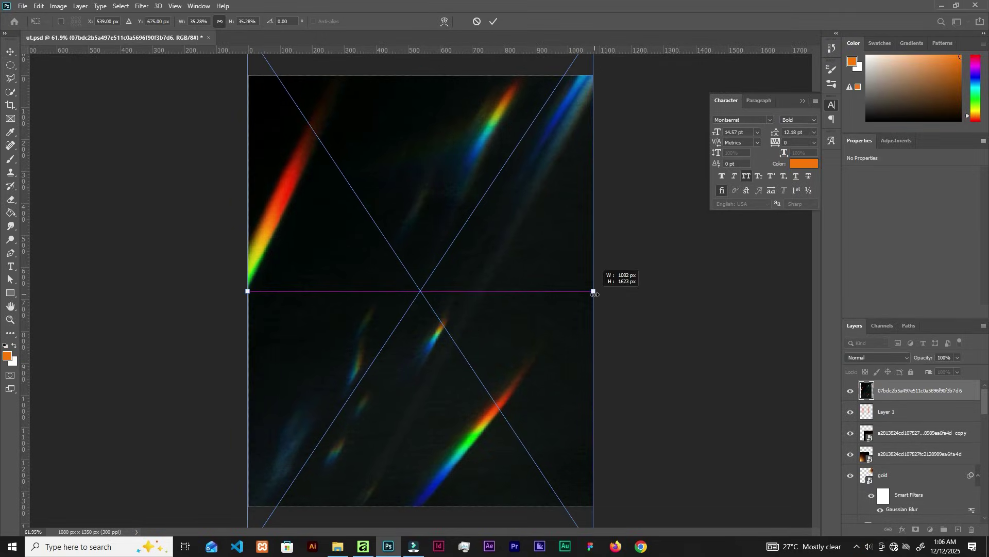
click(493, 22)
click(857, 359)
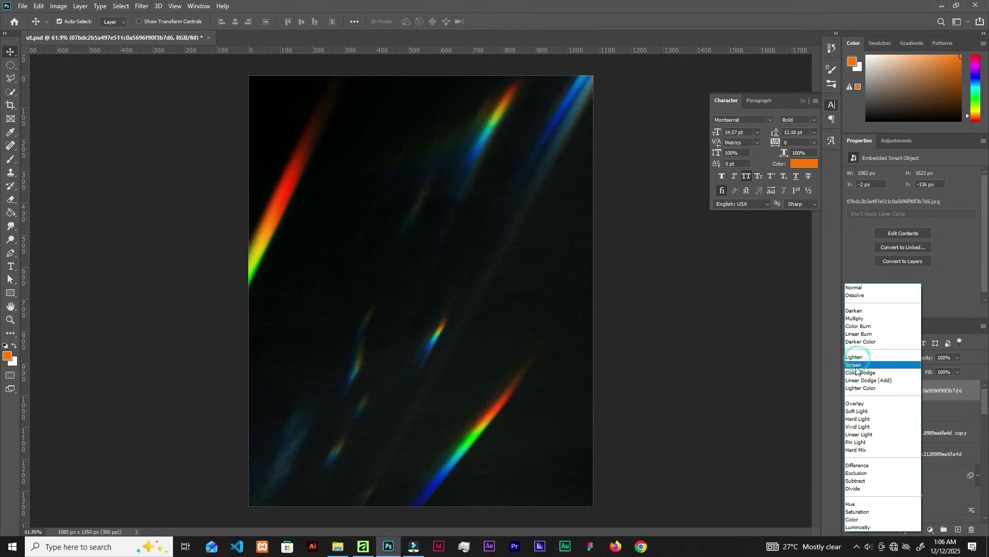
click(865, 364)
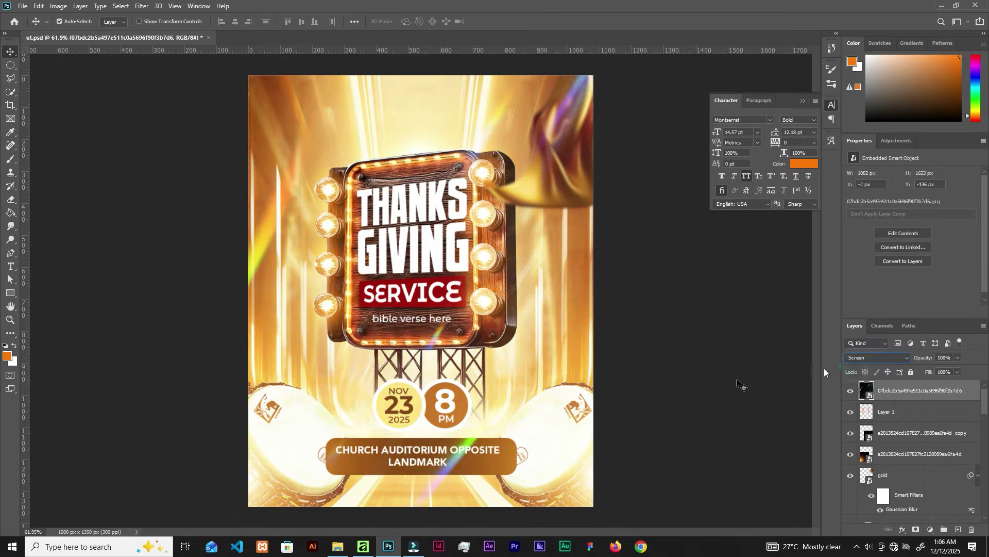
- Place the prism light-leak image starting 76a7d475 from File Explorer over the whole flyer and set its blend mode to Screen
click(338, 548)
drag(277, 135, 433, 346)
click(494, 21)
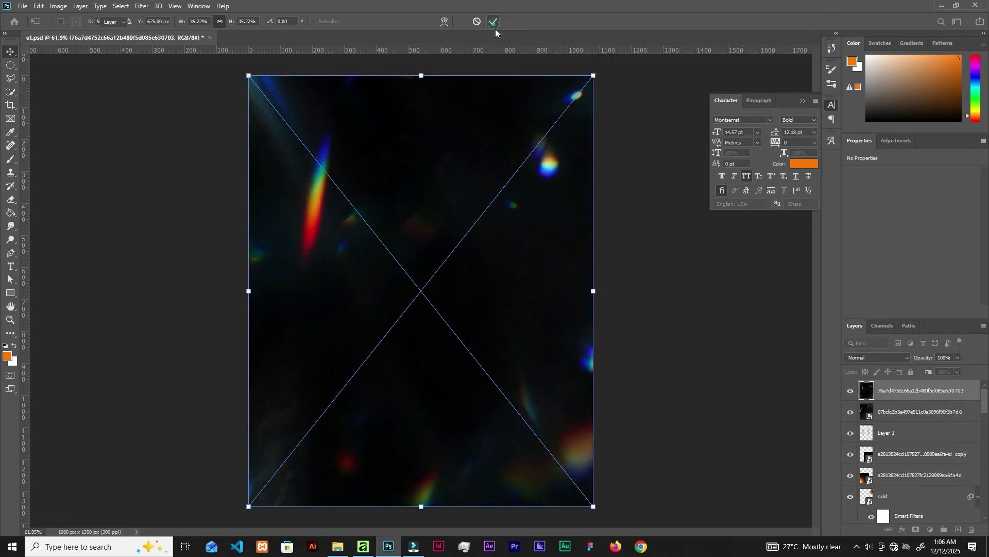
click(871, 357)
click(861, 365)
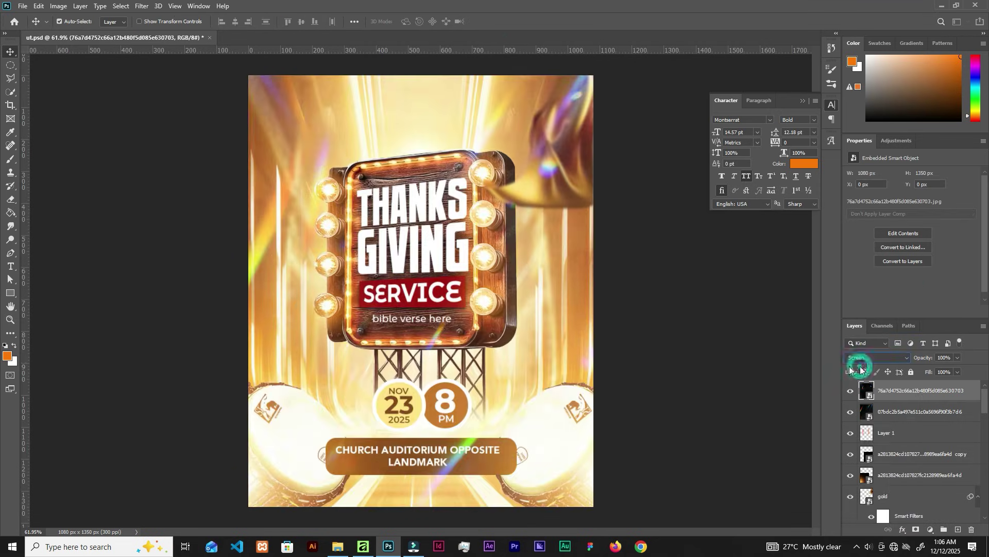
- Place the Dust - 02 texture from File Explorer, rotate it 90°, scale it to 43.22% to cover the flyer, and blend it with Screen
click(338, 546)
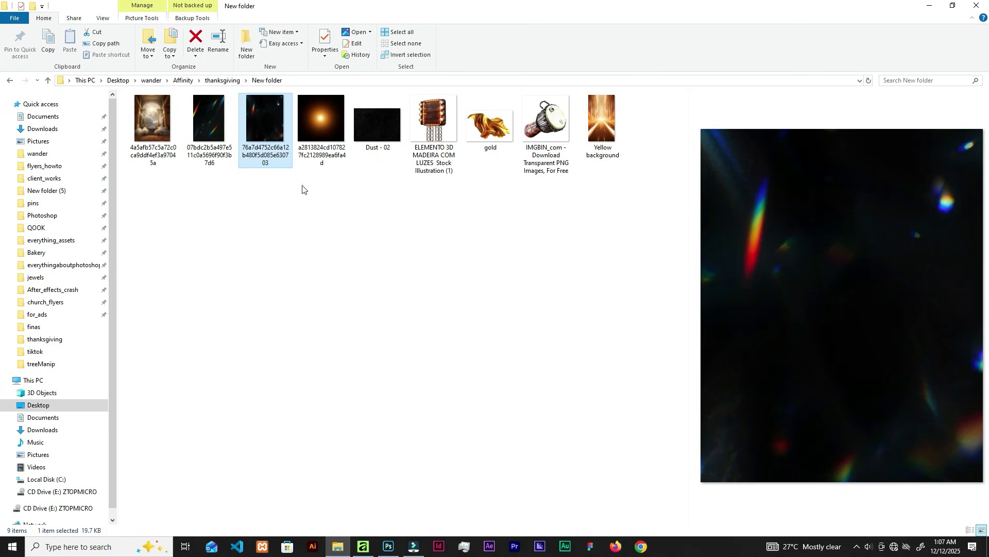
click(378, 125)
mouse_move(388, 547)
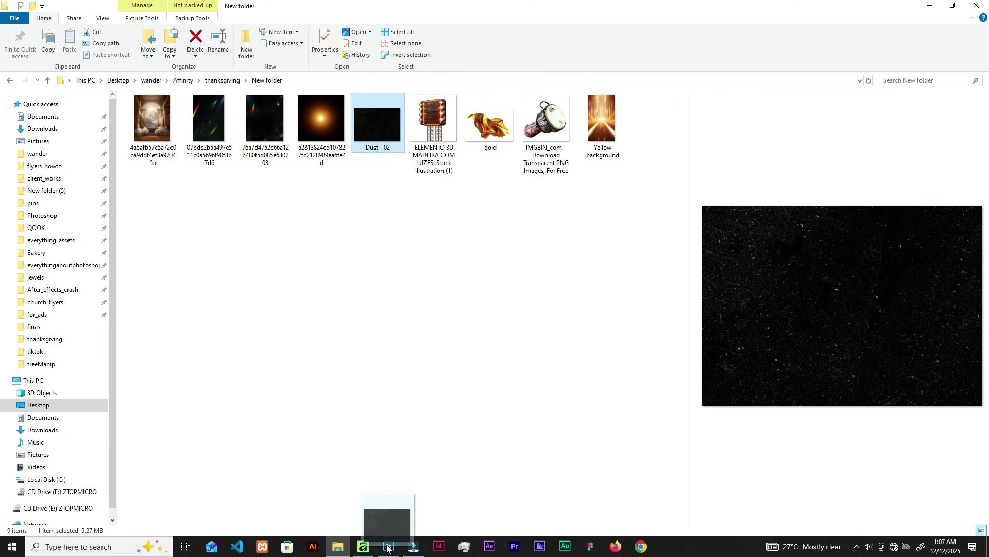
drag(388, 547, 438, 302)
drag(608, 167, 423, 466)
drag(543, 291, 596, 292)
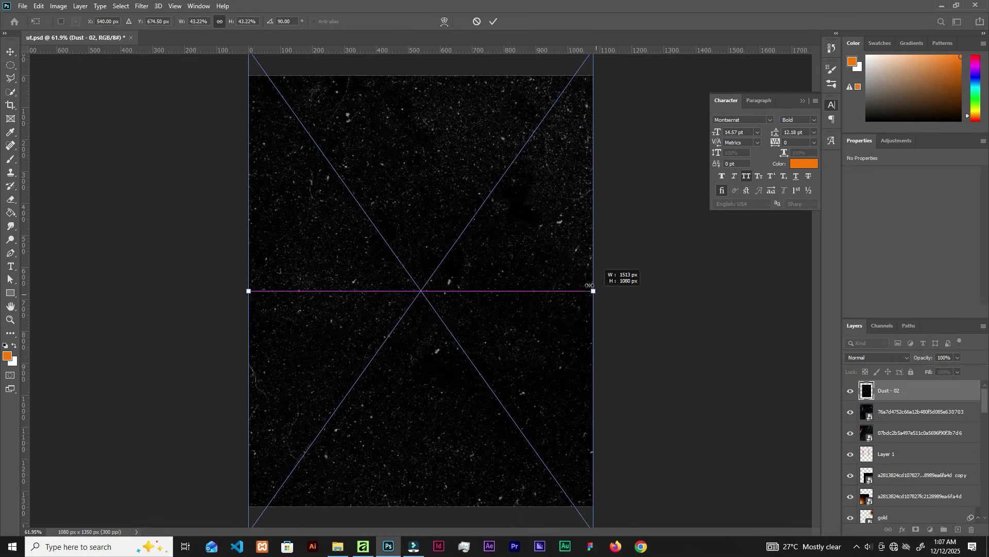
click(493, 22)
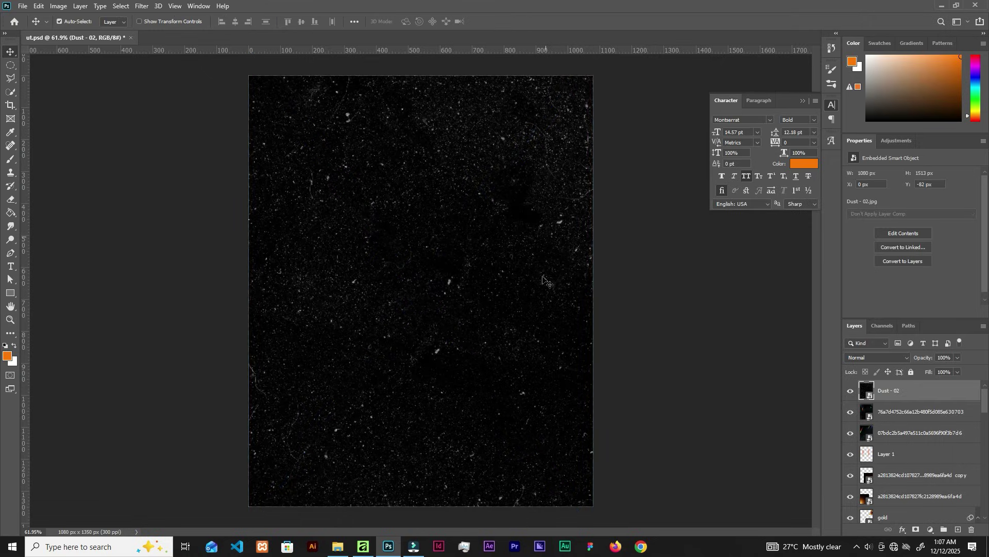
click(851, 357)
click(858, 362)
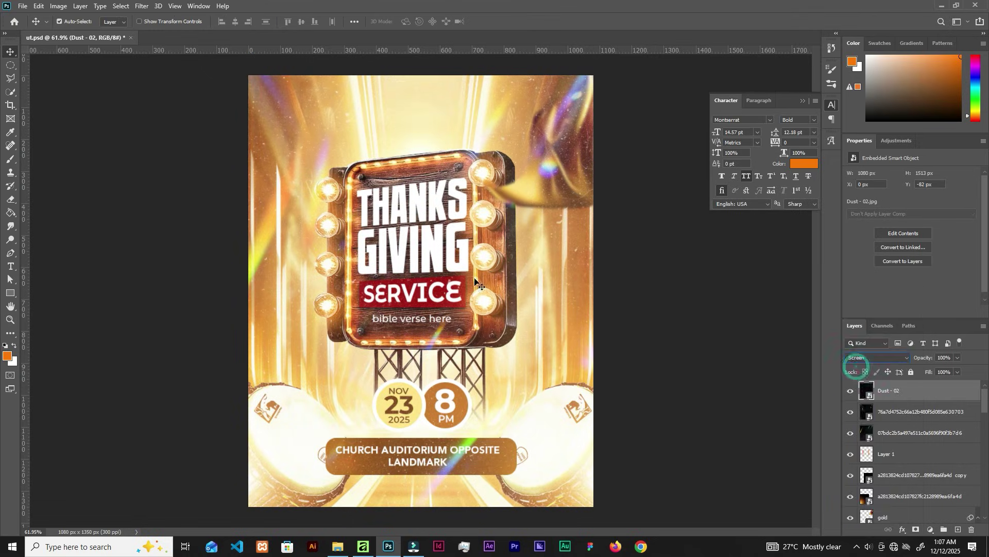